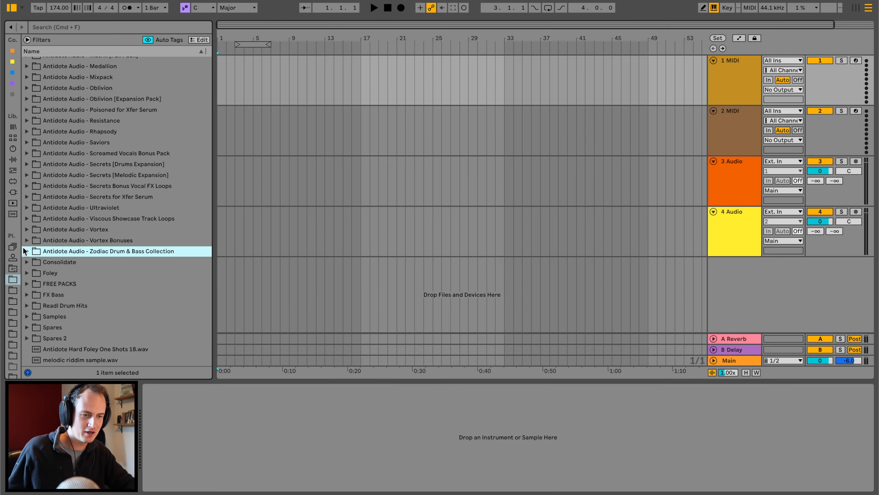
Open the Kick samples folder under Drums in the Antidote Audio - Zodiac Drum & Bass Collection.
left_click(25, 248)
scroll(25, 249, "down", 3)
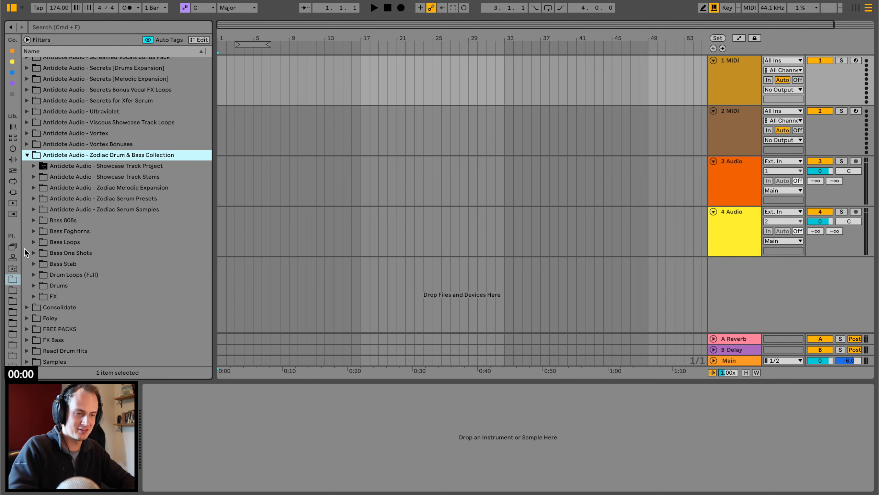
left_click(34, 285)
scroll(46, 255, "down", 4)
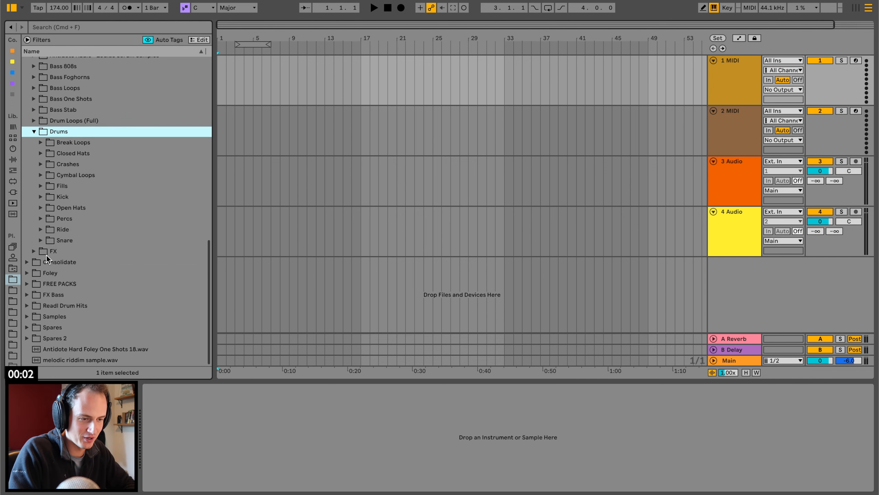
left_click(42, 196)
scroll(88, 251, "down", 6)
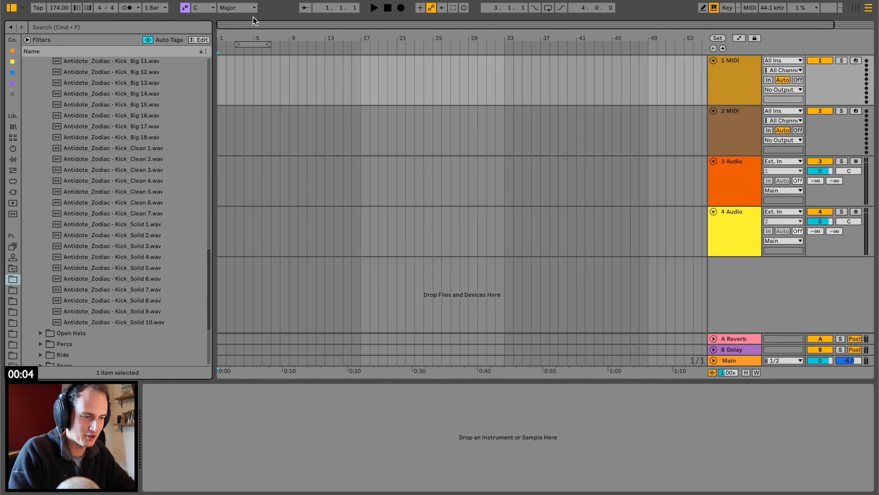
Place Antidote_Zodiac - Kick_Clean 1.wav at bar 1 of the first track and fade out its tail.
key("plus")
key("plus")
key("plus")
key("plus")
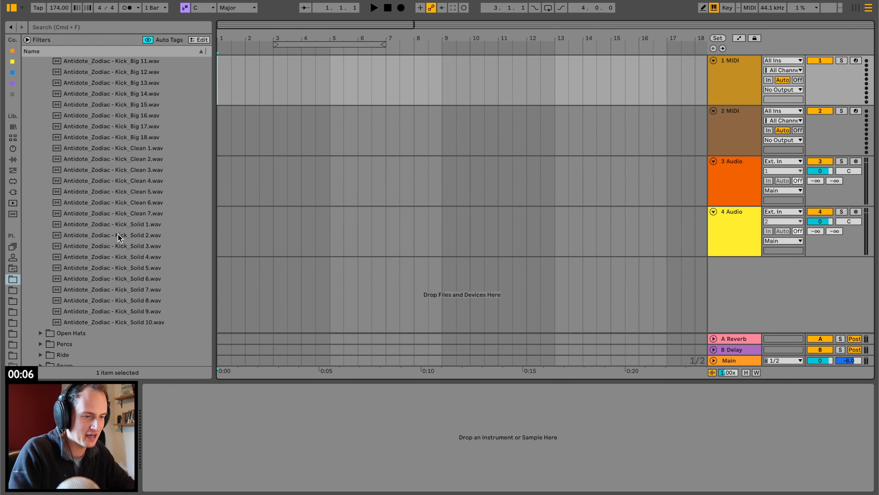
left_click(154, 152)
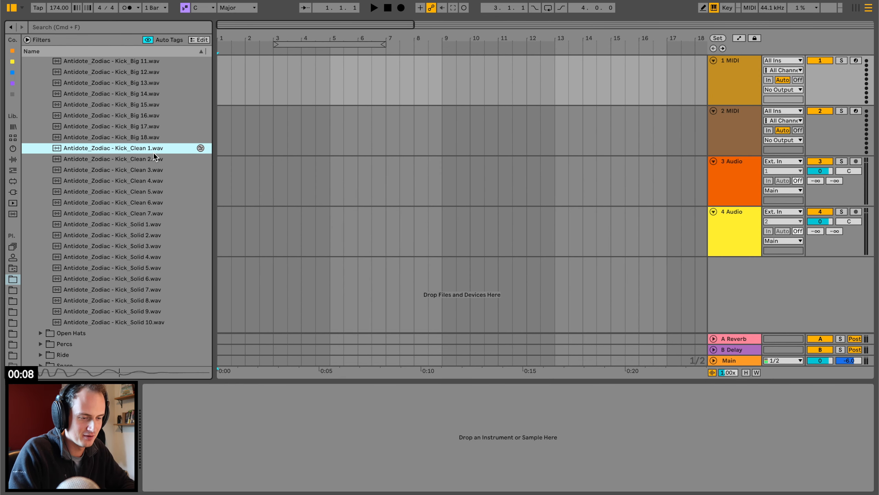
left_click_drag(154, 153, 221, 88)
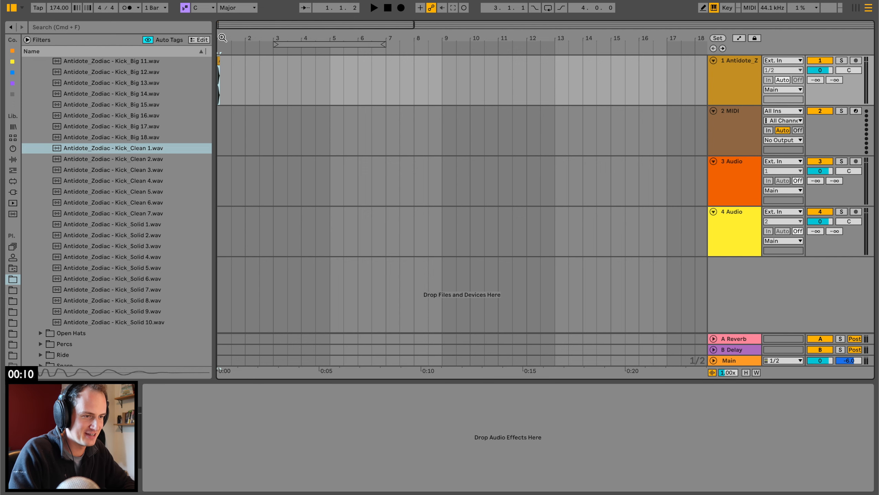
left_click_drag(222, 38, 230, 61)
key("space")
key("space")
key("space")
key("space")
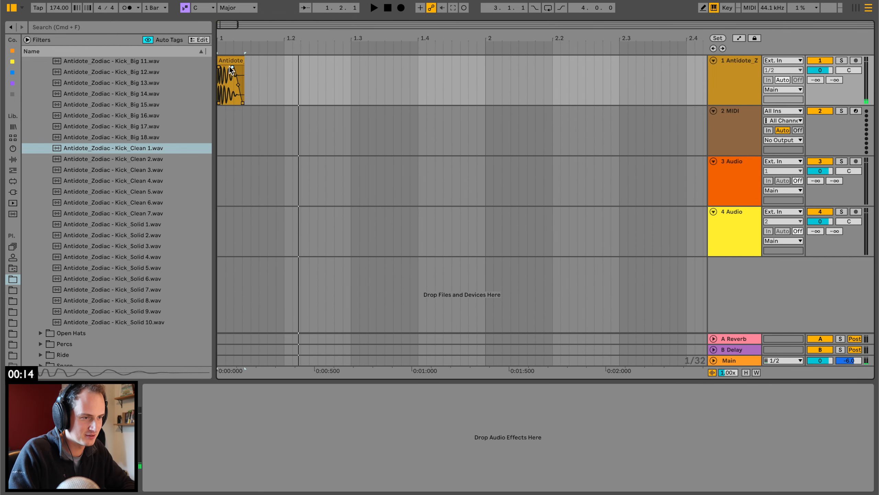
Copy the kick to 1.3.3 and duplicate the one-bar kick pattern to fill four bars.
left_click(229, 66)
left_click(385, 69)
key("super+v")
left_click_drag(384, 39, 291, 38)
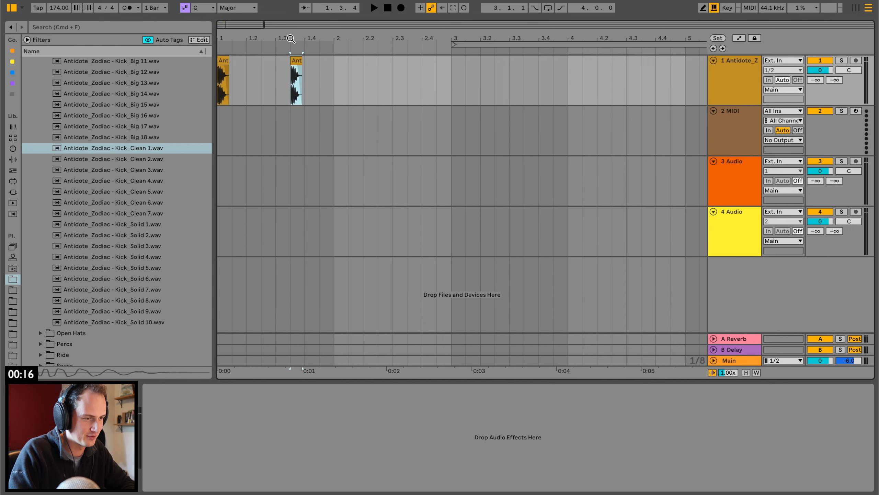
left_click_drag(339, 67, 138, 75)
key("super+d")
key("super+d")
key("super+d")
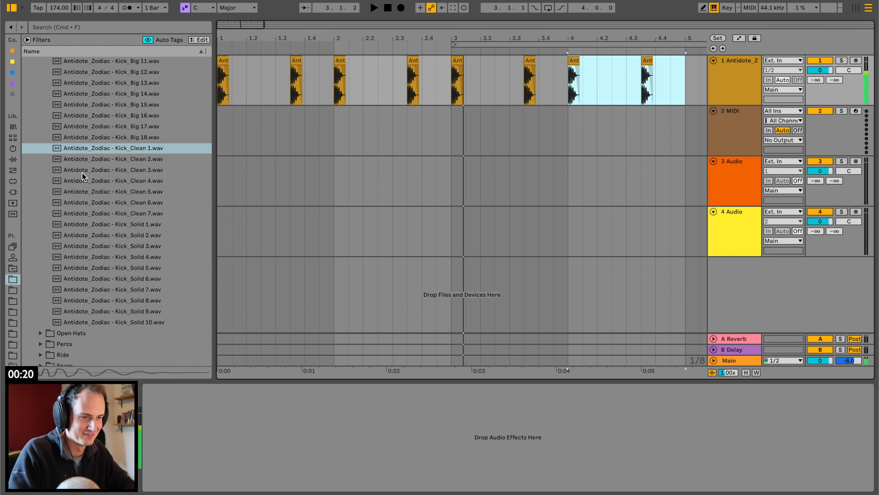
Close the Kick folder and open the Snare samples folder in the same drum collection.
scroll(83, 172, "up", 6)
left_click(41, 156)
key("Down")
key("Down")
key("Down")
key("Down")
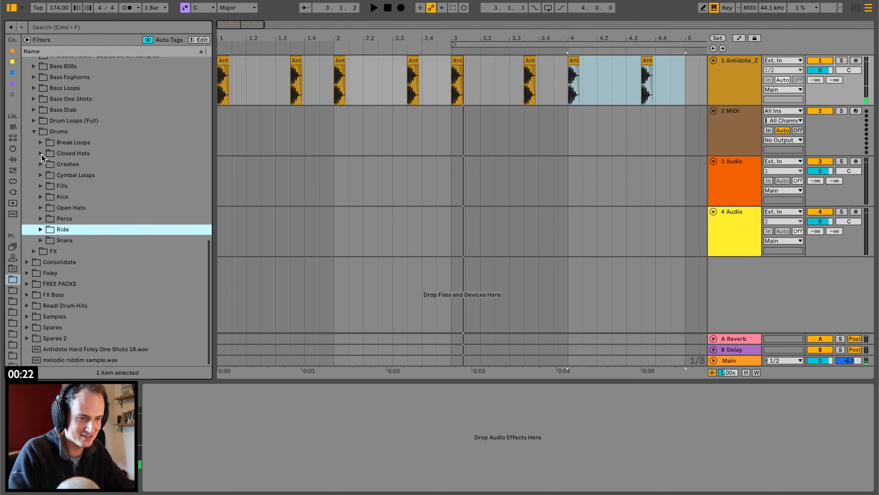
key("Right")
scroll(135, 275, "down", 2)
scroll(136, 275, "down", 2)
Audition snare samples and place Antidote_Zodiac - Snare_ClapCombo 12.wav at 1.2 on the second track.
left_click(137, 247)
scroll(137, 247, "down", 5)
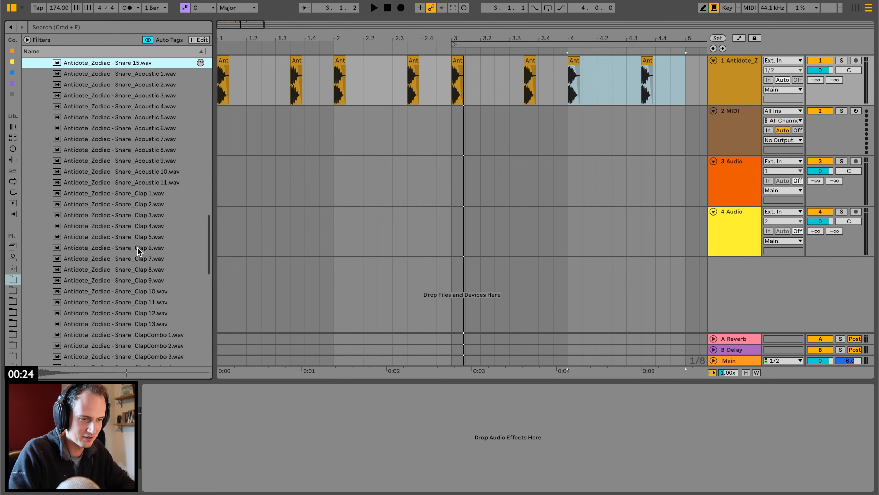
left_click(137, 247)
scroll(137, 247, "down", 6)
left_click(137, 248)
left_click(145, 207)
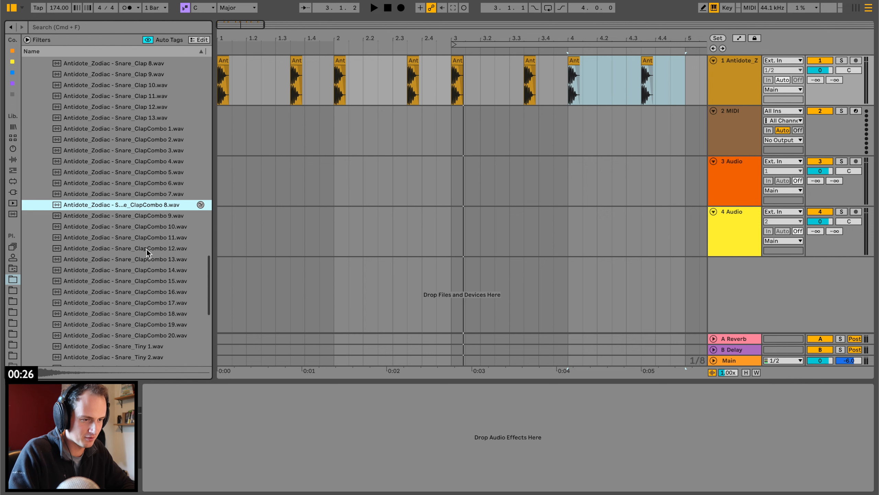
left_click_drag(147, 249, 158, 121)
key("space")
Duplicate the two-beat snare section across four bars and play it with the kick.
key("space")
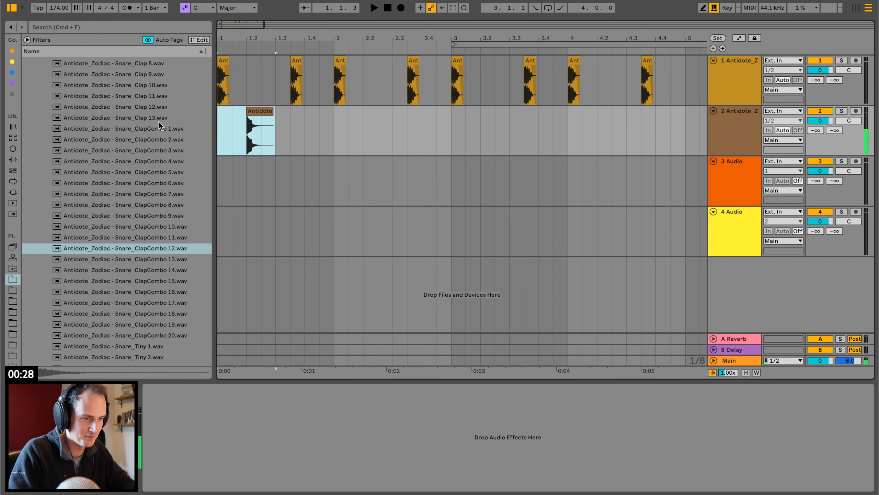
key("space")
key("super+d")
key("super+d")
key("super+d")
key("super+d")
key("super+d")
key("super+d")
key("super+d")
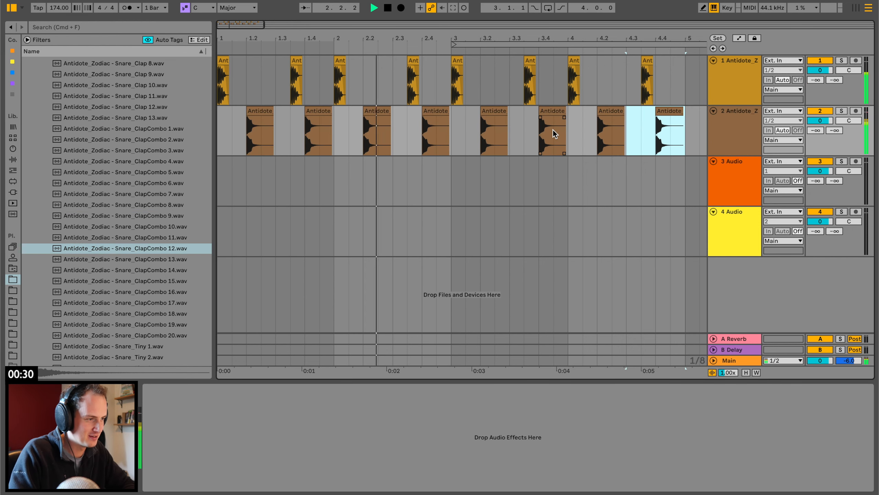
key("space")
Add an audio track below the snare and place Antidote_Zodiac - Closedhats 18.wav at its start.
left_click(739, 131)
key("super+t")
scroll(64, 149, "up", 10)
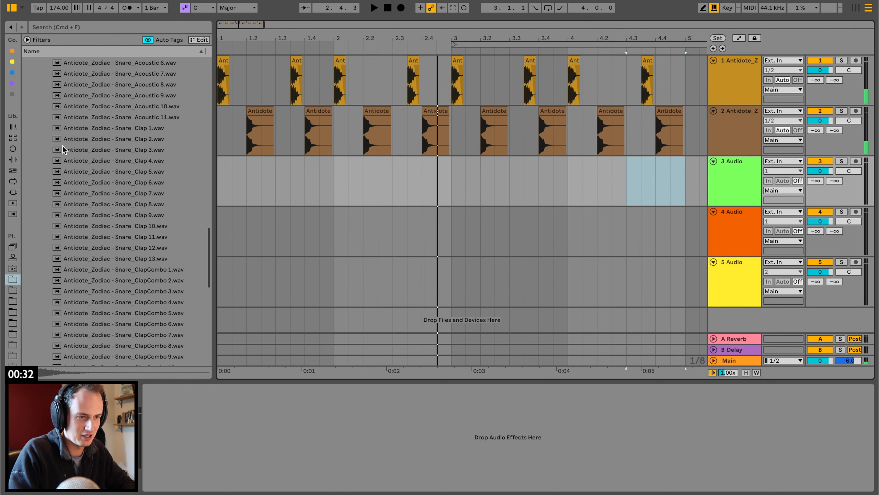
left_click(41, 132)
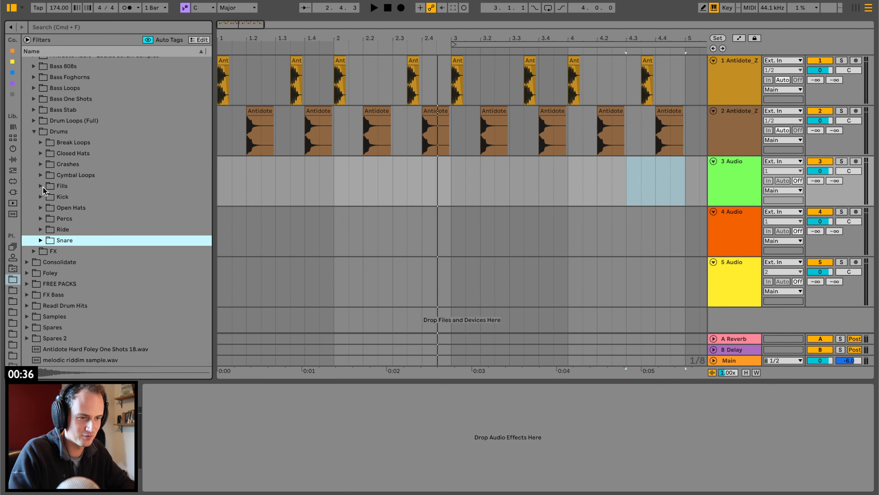
left_click(40, 154)
left_click(83, 240)
scroll(85, 241, "down", 5)
left_click(87, 234)
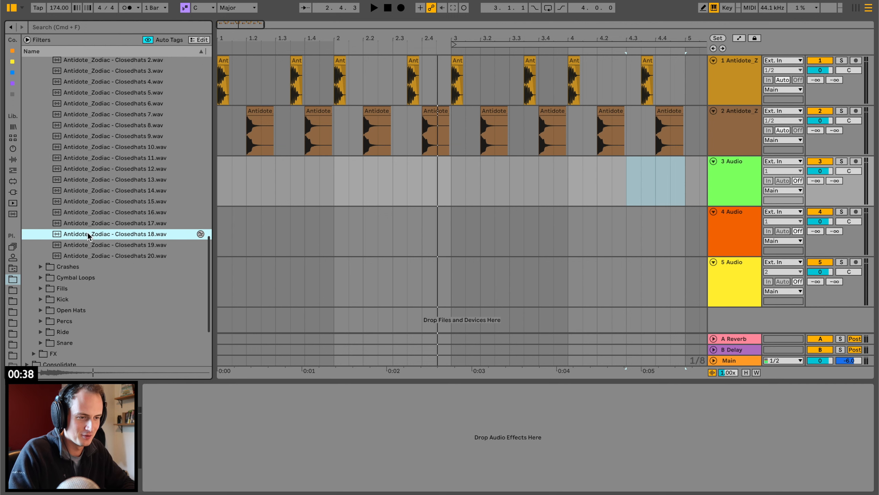
left_click_drag(178, 222, 219, 188)
key("space")
Trim the closed hat's silent start and long tail, align it with bar 1 and fade out its end.
left_click_drag(222, 38, 218, 37)
key("space")
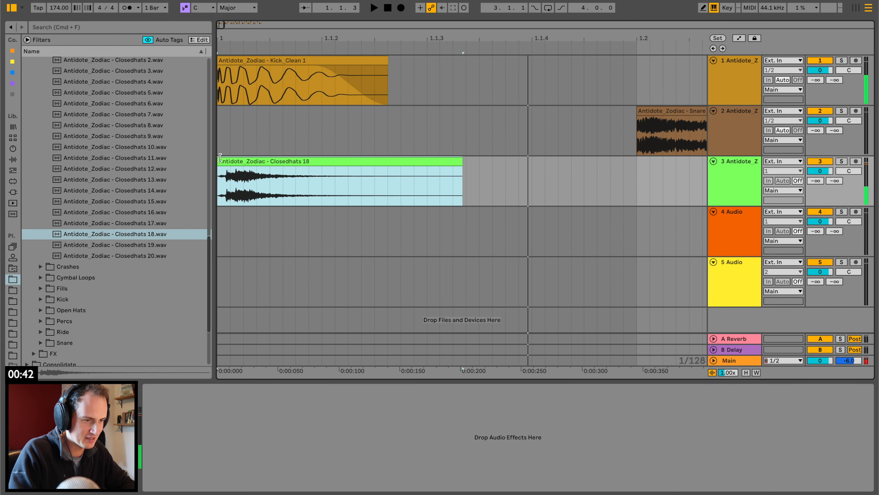
left_click_drag(223, 161, 236, 162)
left_click(238, 170)
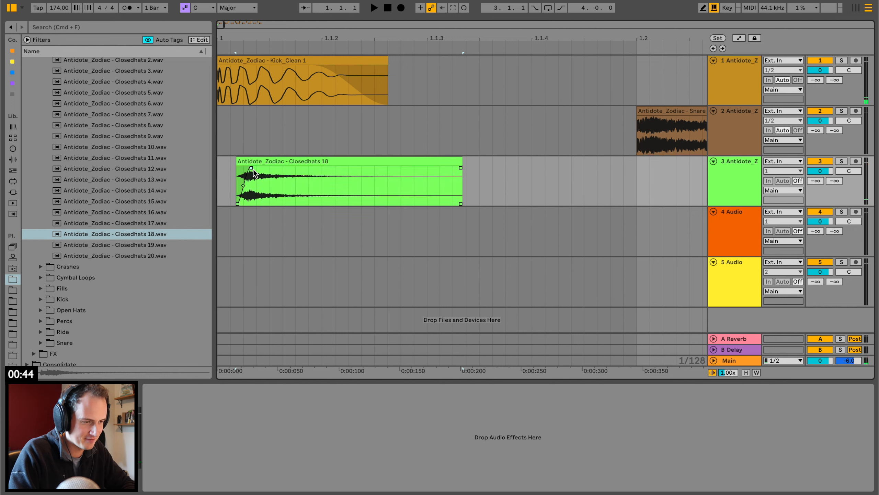
left_click_drag(462, 161, 283, 163)
key("space")
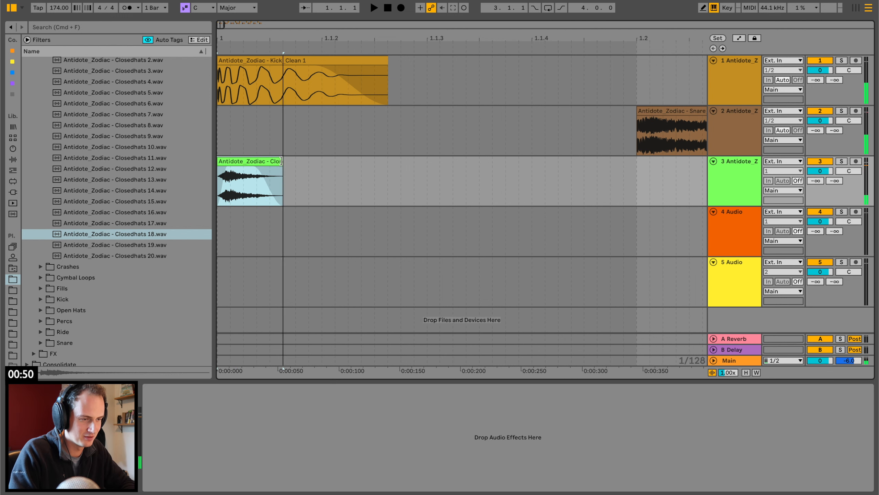
key("space")
Paste a copy of the trimmed closed hat at 1.1.3 and nudge it slightly earlier.
left_click_drag(270, 42, 247, 39)
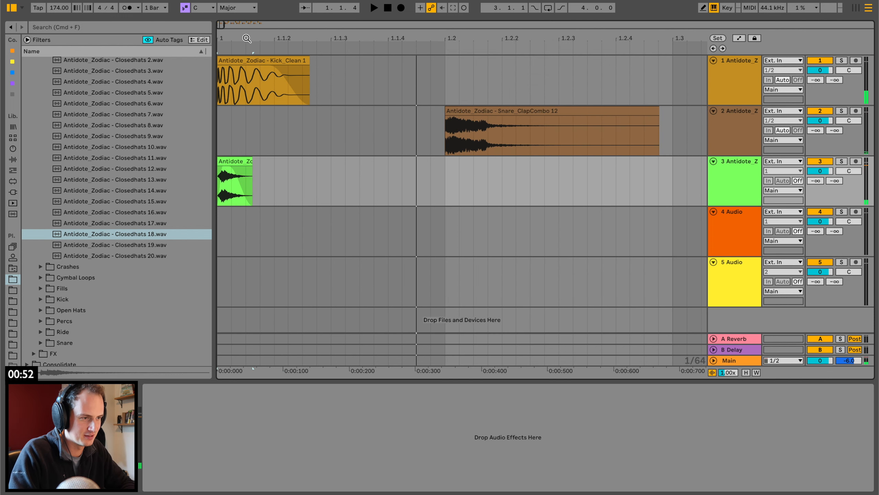
left_click(328, 171)
key("cmd+v")
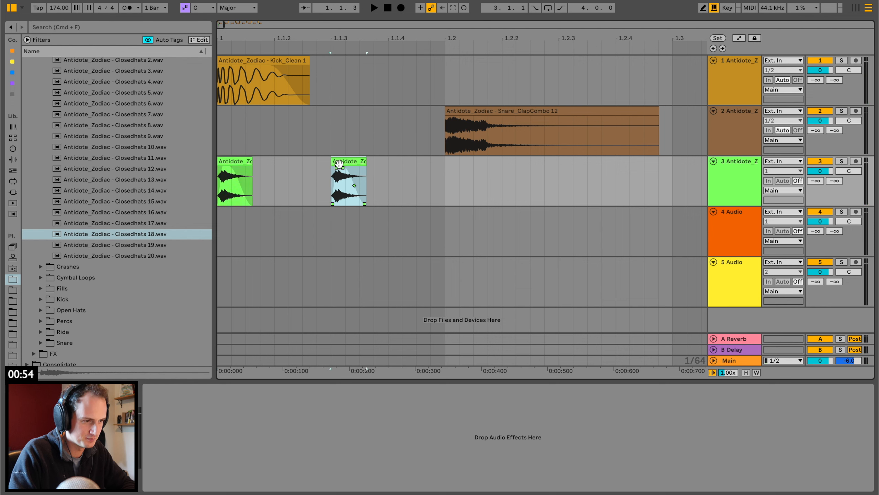
left_click_drag(342, 162, 338, 162)
left_click(302, 173)
key("space")
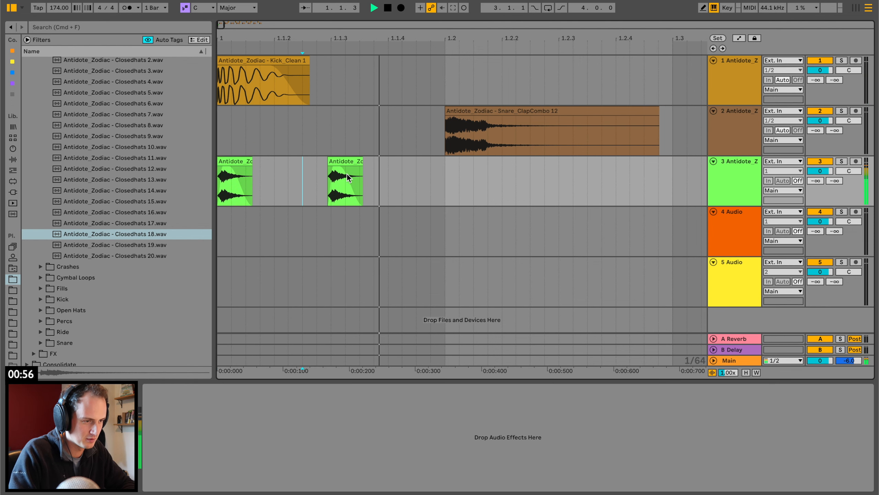
Play the opening beat repeatedly to check the timing of the two closed hats against the kick.
key("space")
left_click(235, 163)
key("space")
key("space")
key("space")
left_click_drag(445, 176, 192, 154)
key("space")
key("space")
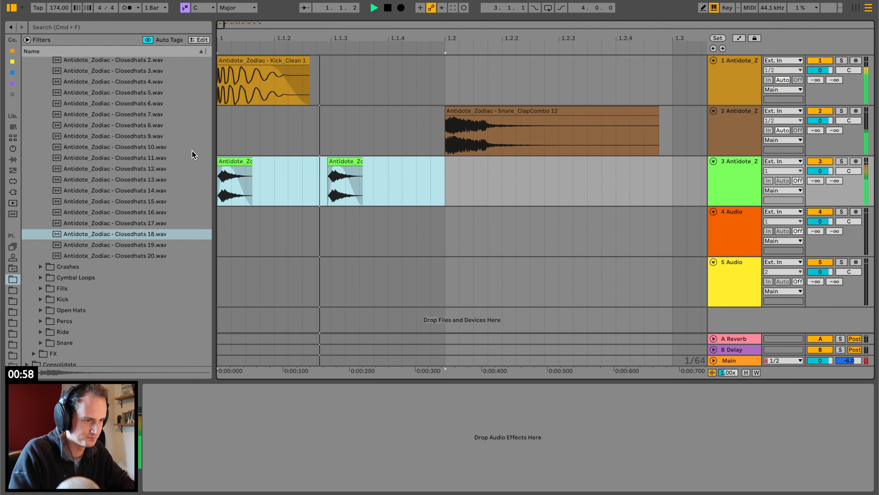
key("space")
left_click(350, 188)
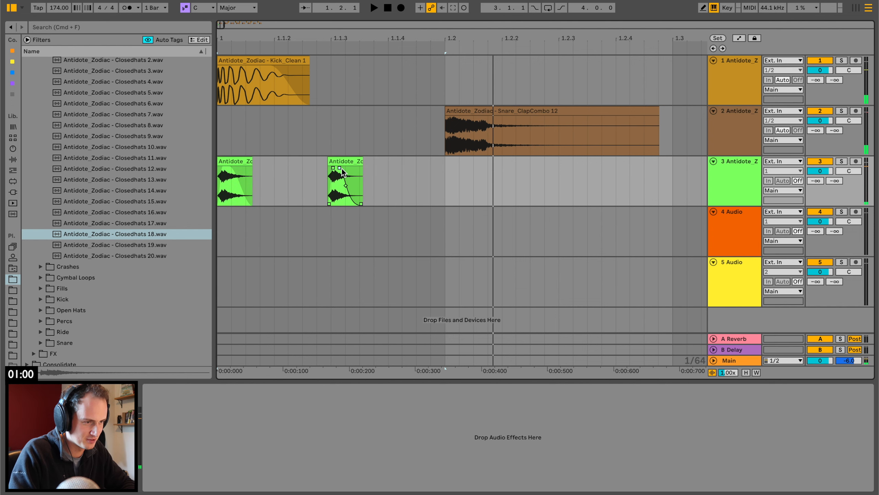
Duplicate the one-beat closed hat pattern from 1.1 repeatedly until it fills all four bars.
left_click_drag(448, 178, 116, 176)
key("super+d")
key("super+d")
key("super+d")
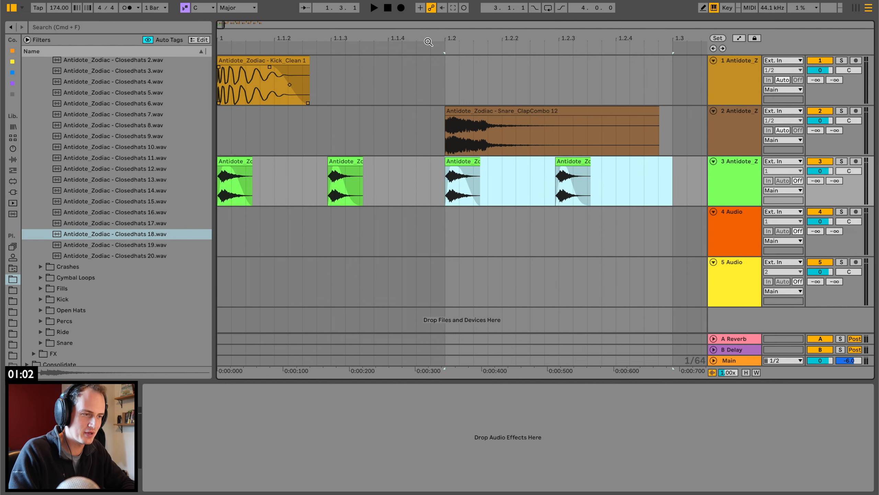
left_click_drag(447, 39, 349, 39)
key("super+d")
key("super+d")
key("super+d")
key("super+d")
key("super+d")
key("super+d")
key("super+d")
key("super+d")
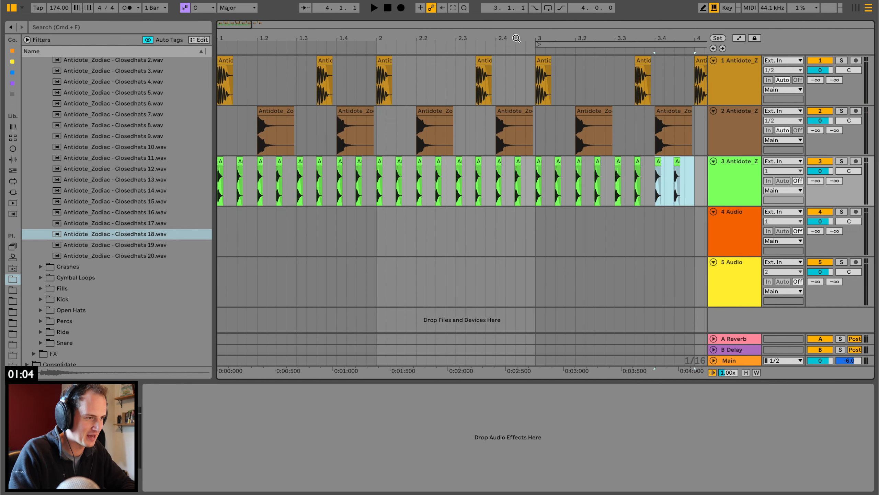
left_click_drag(520, 38, 396, 38)
key("super+d")
key("super+d")
key("super+d")
key("super+d")
key("super+d")
Play the drum pattern from bar 1 and lower the closed hat track's volume to -4.3 dB.
key("space")
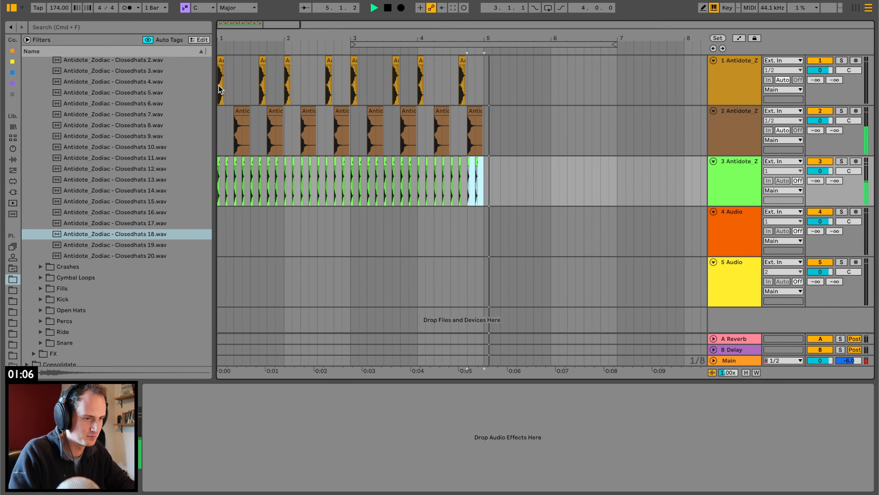
left_click(221, 62)
key("space")
key("space")
left_click_drag(226, 33, 226, 51)
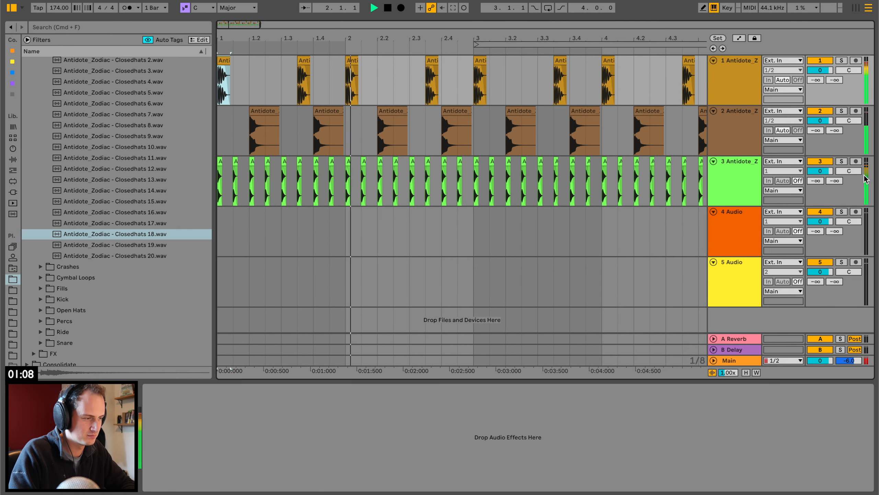
left_click_drag(827, 171, 828, 181)
key("space")
Add an audio track below the closed hats and open the Cymbal Loops samples folder.
left_click(734, 191)
key("super+t")
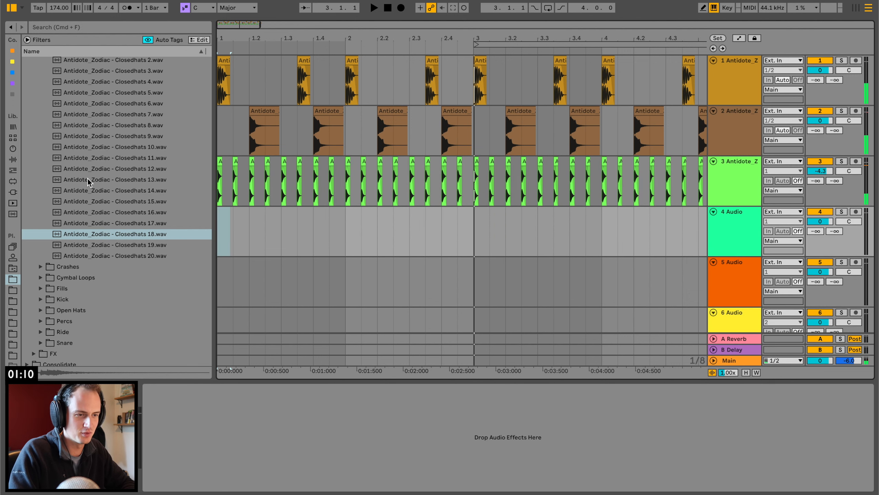
scroll(78, 189, "up", 8)
left_click(46, 295)
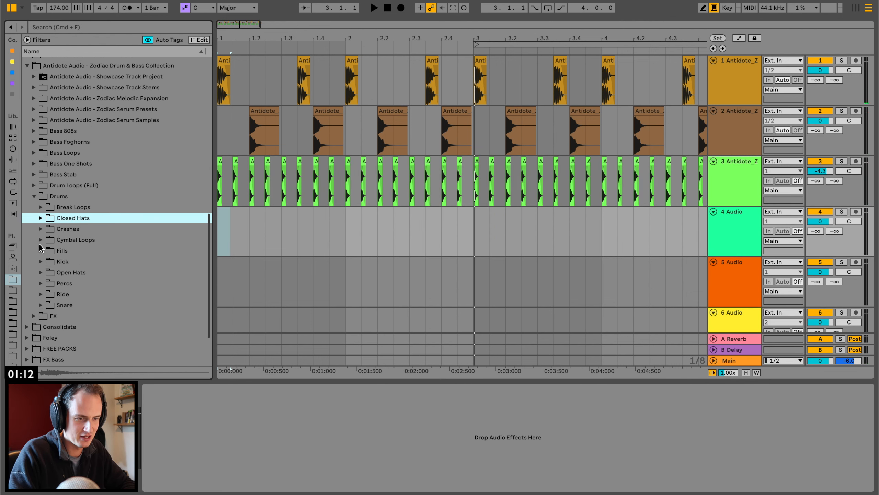
left_click(42, 241)
Audition several cymbal loops, place Cymbal Loop 11 at bar 1 of the new track and play it.
left_click(165, 275)
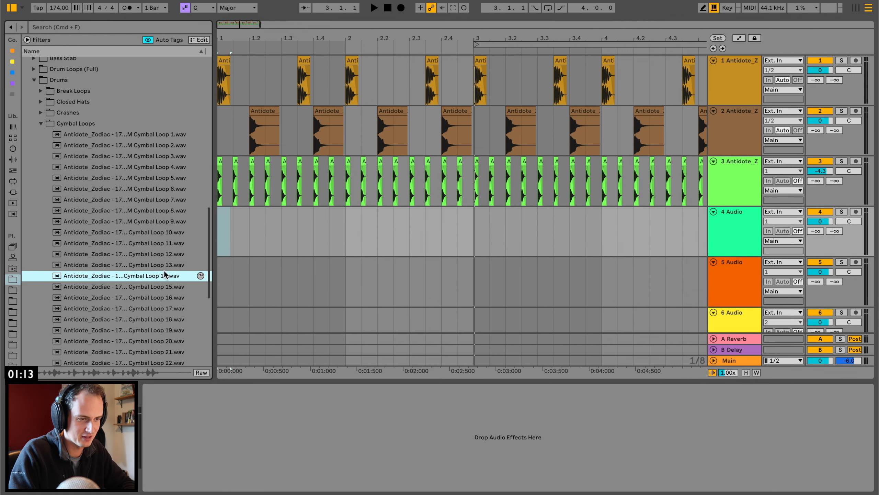
left_click(157, 265)
key("Up")
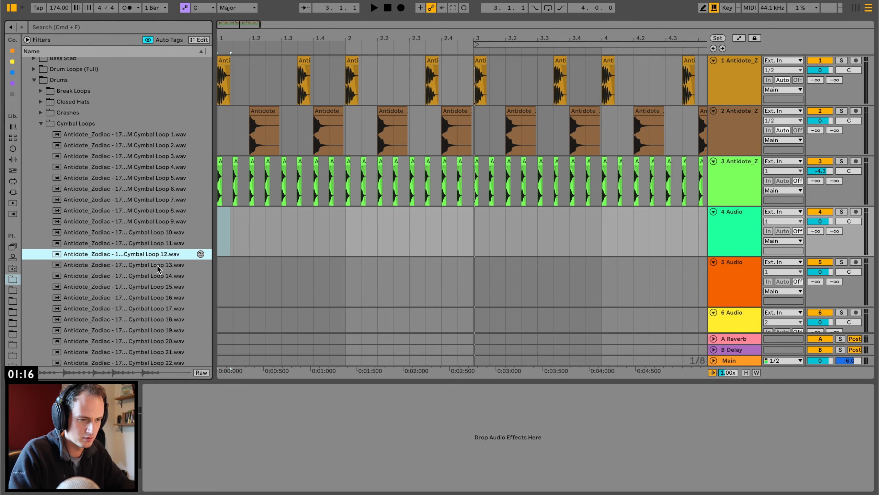
key("Up")
key("Up")
key("Down")
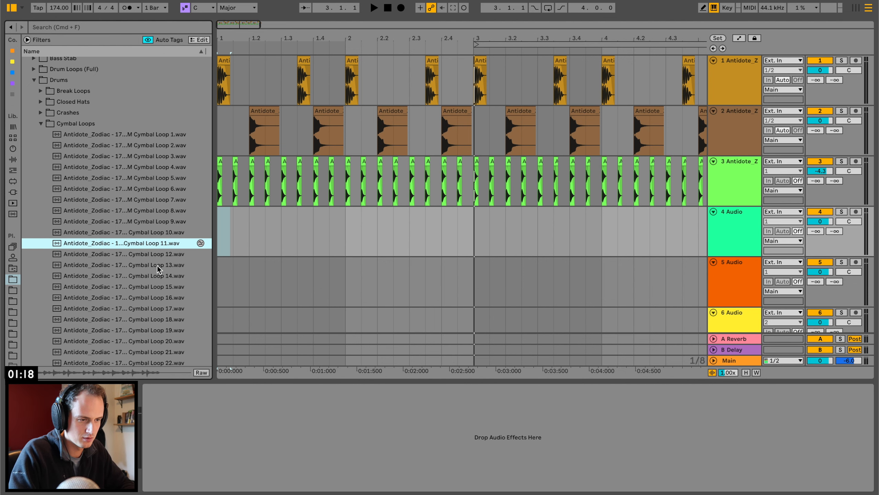
left_click_drag(152, 250, 229, 239)
key("space")
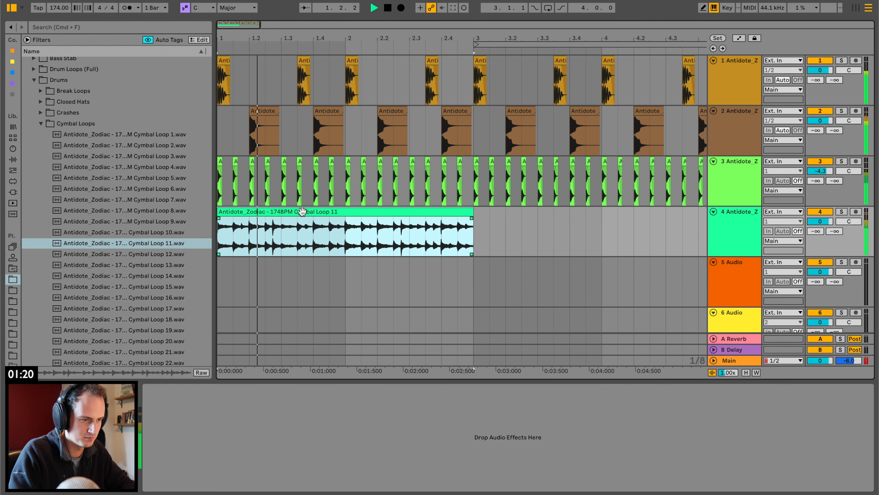
Duplicate Cymbal Loop 11 so it covers bars 3 and 4, and lower its track's volume to -8.0 dB.
key("super+d")
left_click_drag(820, 221, 821, 233)
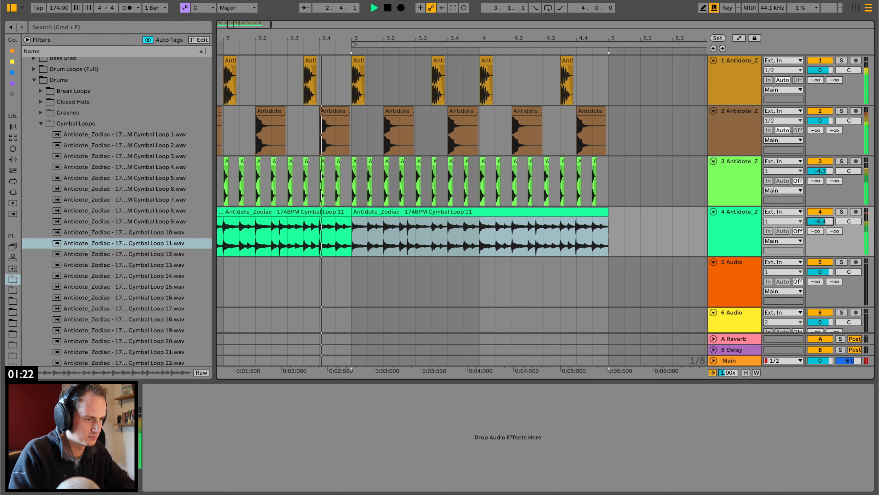
scroll(723, 225, "left", 4)
Insert an audio track below the cymbal loop and open the Open Hats samples folder.
key("super+t")
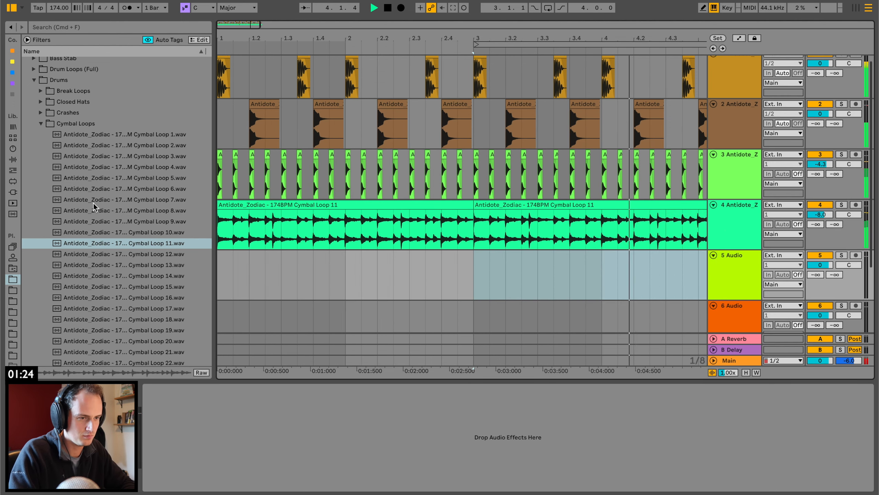
key("space")
left_click(40, 124)
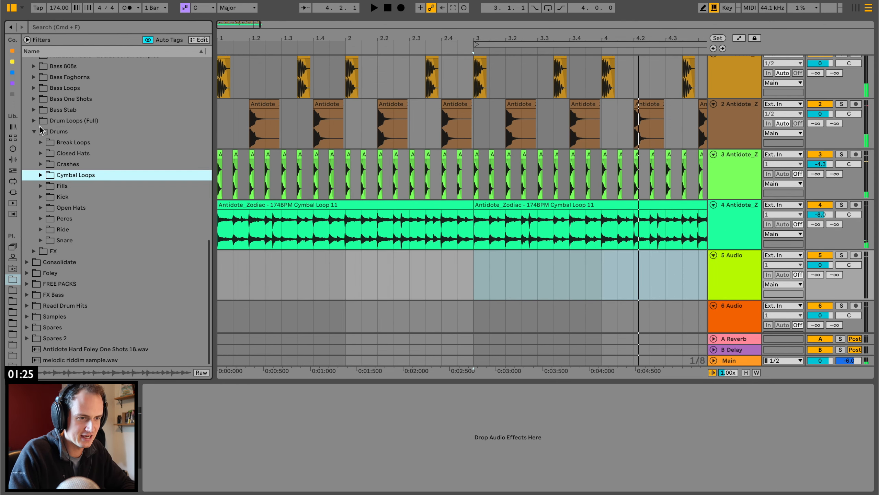
left_click(41, 208)
Place OpenHat 7 at 1.1 on the new track as a one-beat clip, play it and duplicate it to 1.2.
left_click_drag(100, 281, 220, 269)
key("space")
left_click_drag(297, 255, 223, 261)
key("space")
key("space")
key("space")
key("space")
key("space")
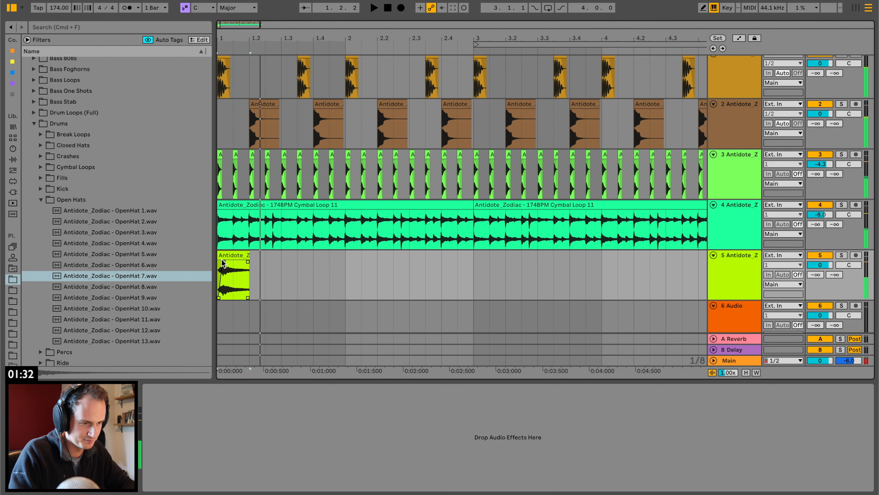
key("space")
key("space")
key("space")
key("space")
key("super+d")
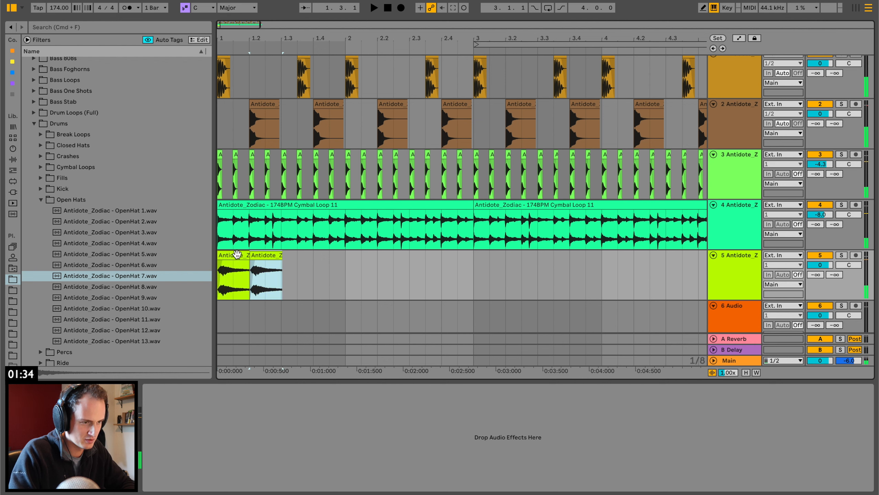
key("super+d")
key("super+d")
key("super+d")
Duplicate the one-beat open hat clips until they fill all four bars.
key("super+d")
key("super+z")
key("super+z")
key("super+z")
key("super+z")
key("super+z")
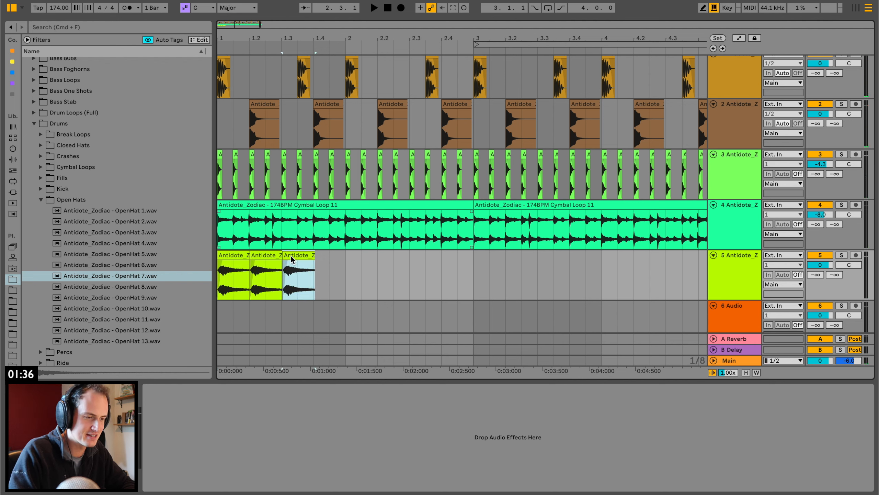
key("super+d")
key("super+d")
key("super+d")
key("super+d")
key("super+d")
key("super+d")
key("super+d")
key("super+d")
key("super+d")
key("super+d")
key("super+d")
key("super+d")
key("super+d")
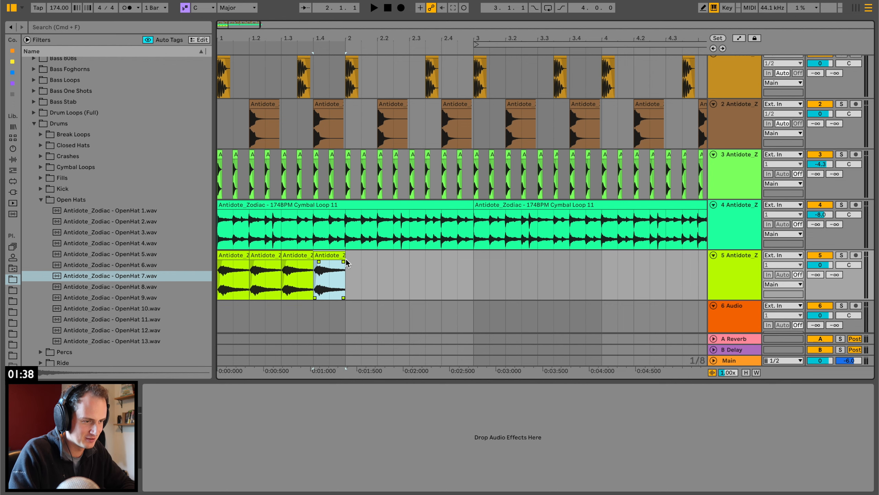
key("minus")
left_click_drag(337, 38, 338, 34)
key("super+d")
key("super+d")
key("super+d")
key("super+z")
left_click_drag(294, 224, 293, 219)
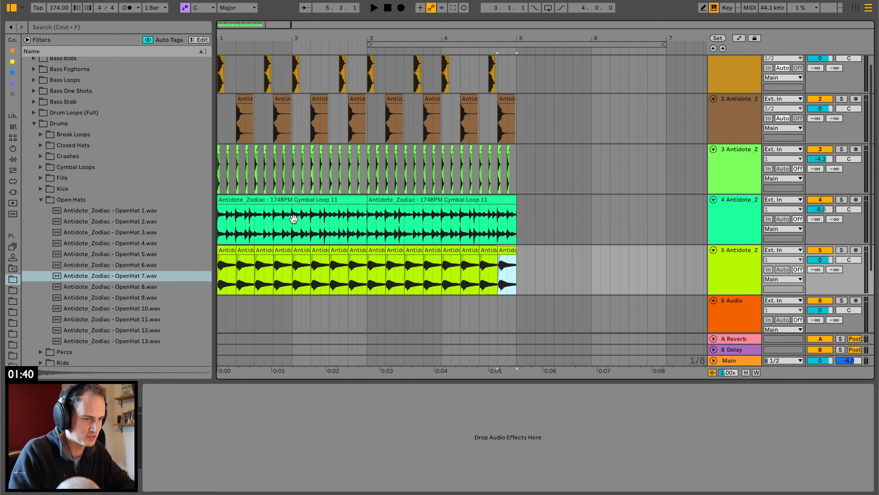
Play from bar 1, lower the open hat track's volume to -12.9 dB, and group the five drum tracks.
left_click(223, 253)
key("space")
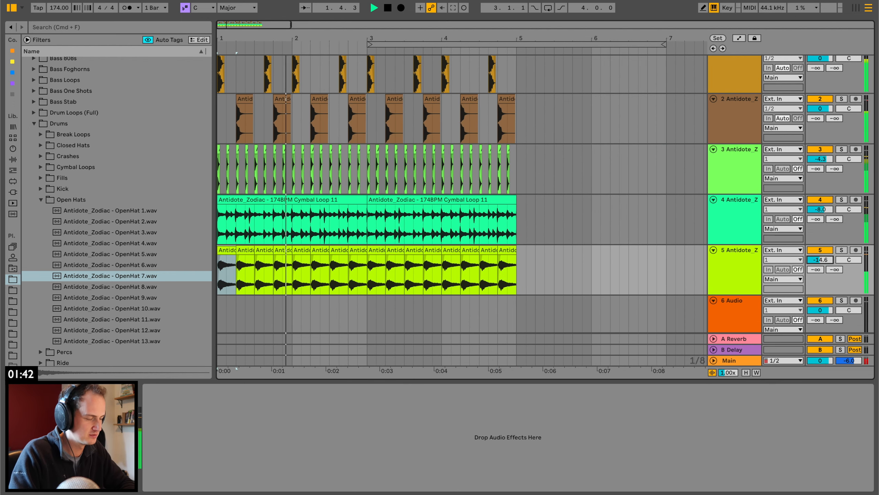
left_click(735, 277)
key("space")
scroll(745, 185, "up", 1)
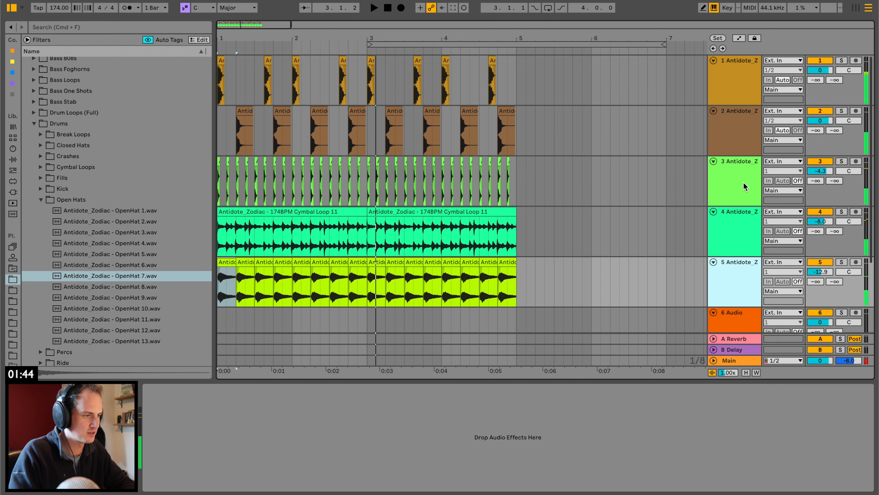
left_click(735, 85, "shift")
key("super+g")
Add Hybrid Reverb to the drum group with Dry/Wet at 18% and Decay at 376 ms.
left_click(13, 159)
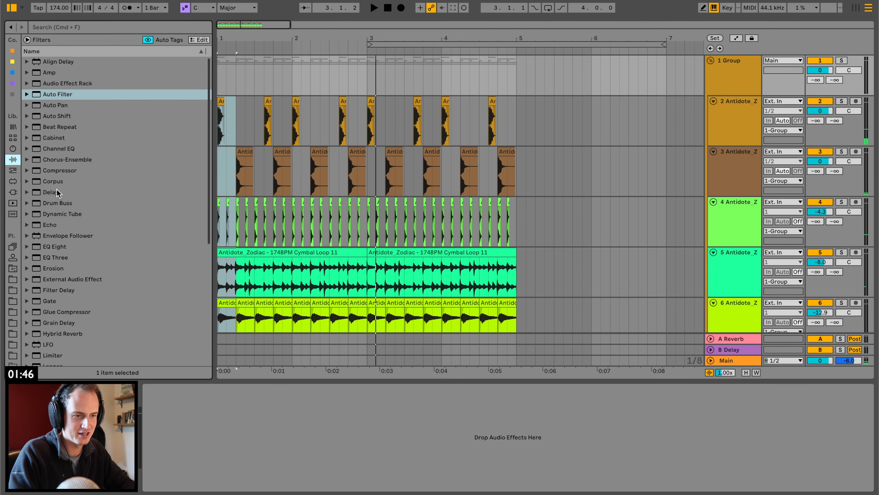
scroll(53, 282, "down", 5)
left_click_drag(63, 214, 278, 114)
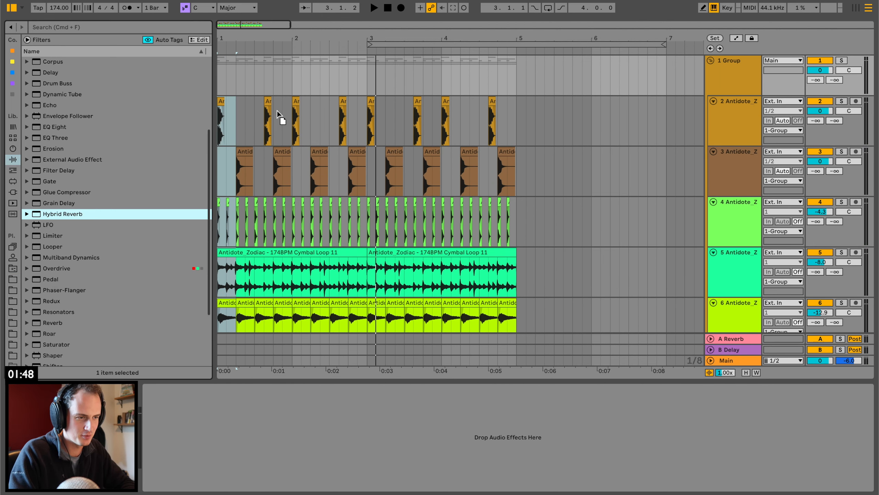
left_click_drag(263, 76, 263, 77)
key("space")
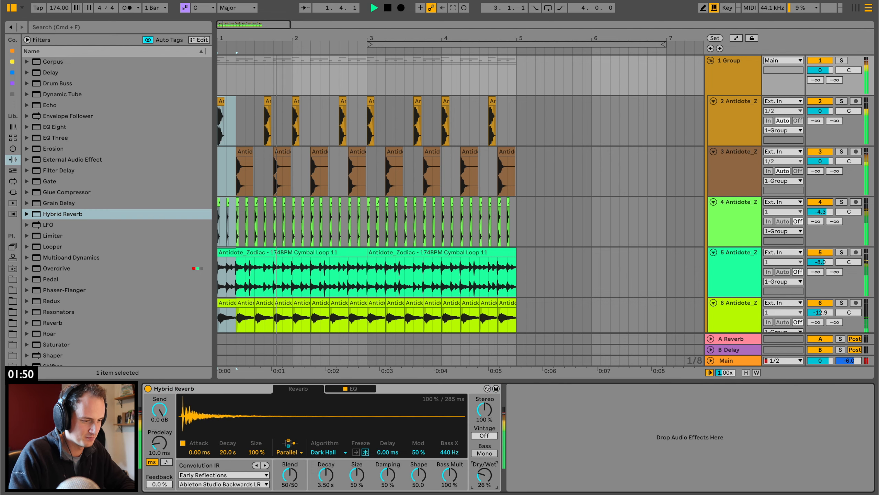
left_click_drag(326, 476, 325, 493)
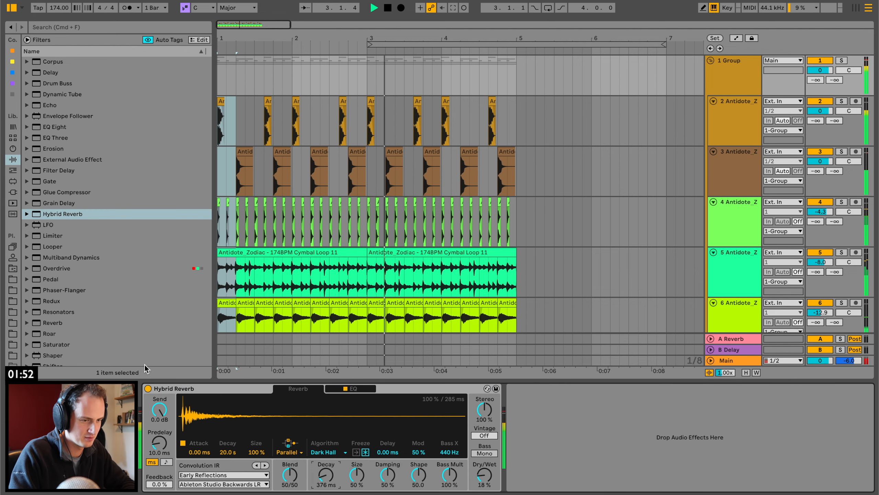
Add a Saturator with 4.0 dB Drive after the Hybrid Reverb and set the reverb EQ's low cut to 320 Hz.
scroll(101, 319, "down", 4)
double_click(55, 262)
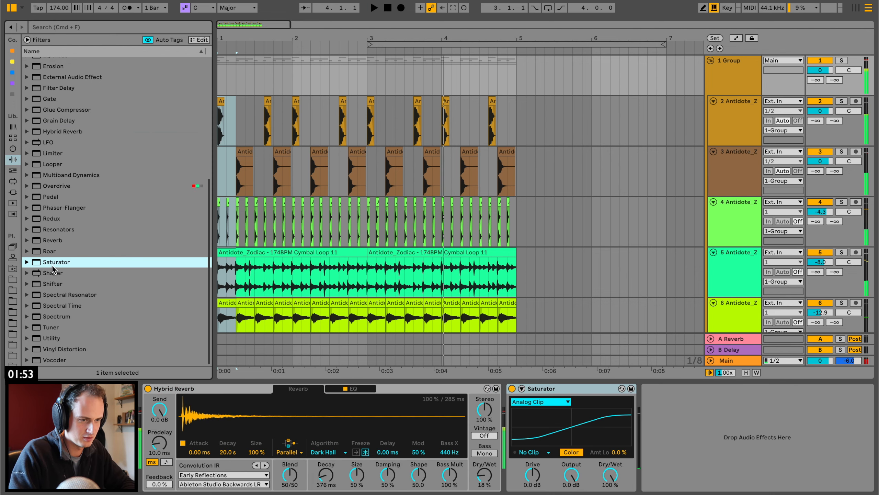
left_click(360, 395)
key("space")
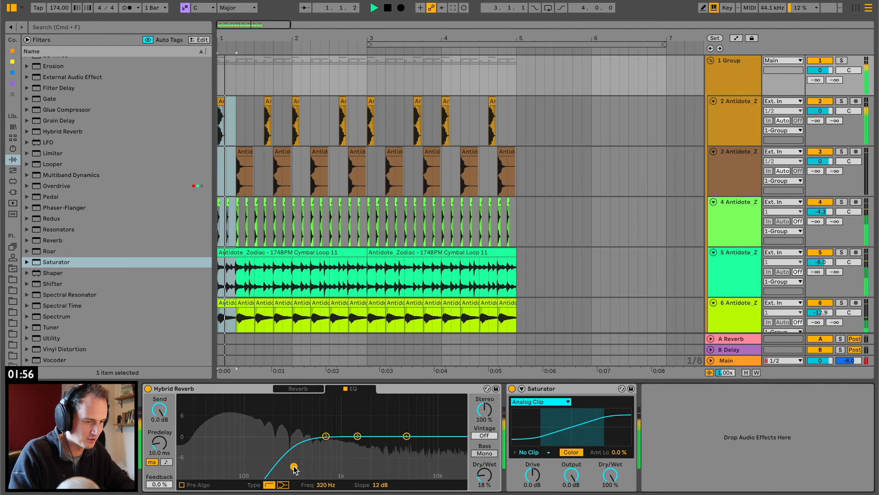
left_click_drag(539, 470, 539, 456)
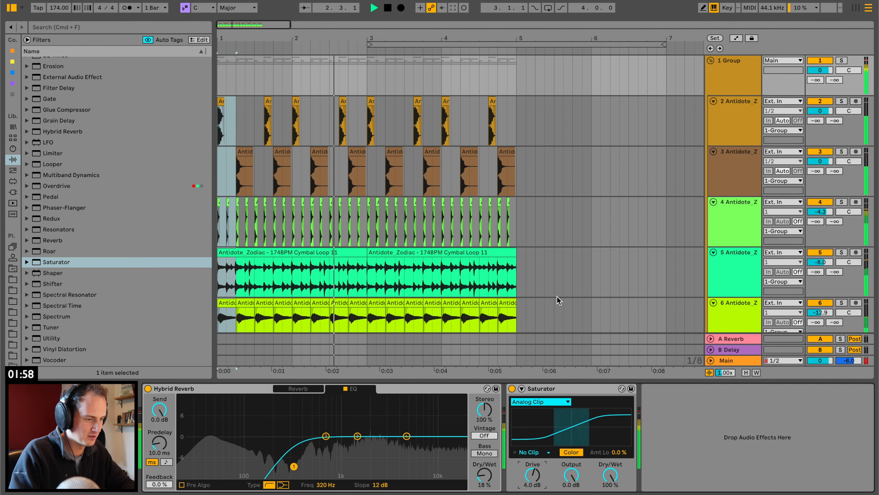
scroll(556, 296, "down", 5)
scroll(556, 295, "down", 1)
key("space")
Insert an audio track below the empty track 7 that follows the drum group.
scroll(735, 265, "up", 4)
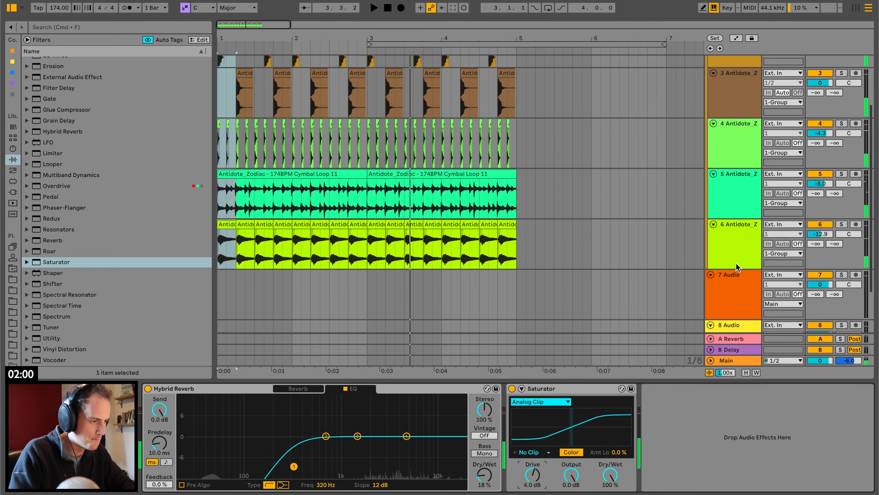
left_click(735, 265)
scroll(708, 282, "down", 2)
left_click(744, 244)
key("super+t")
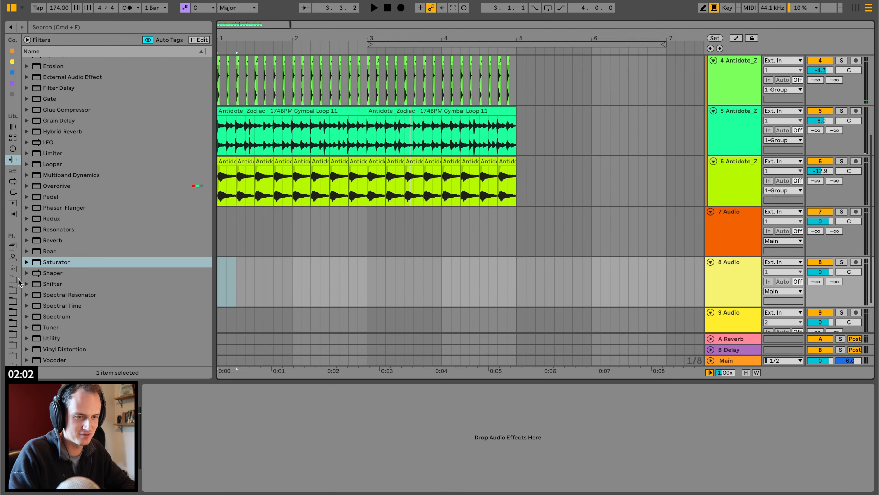
Open the Zodiac FX pack's Atmospheric Textures folder and audition Atmosphere 7 G.
left_click(13, 279)
scroll(97, 167, "up", 3)
left_click(40, 225)
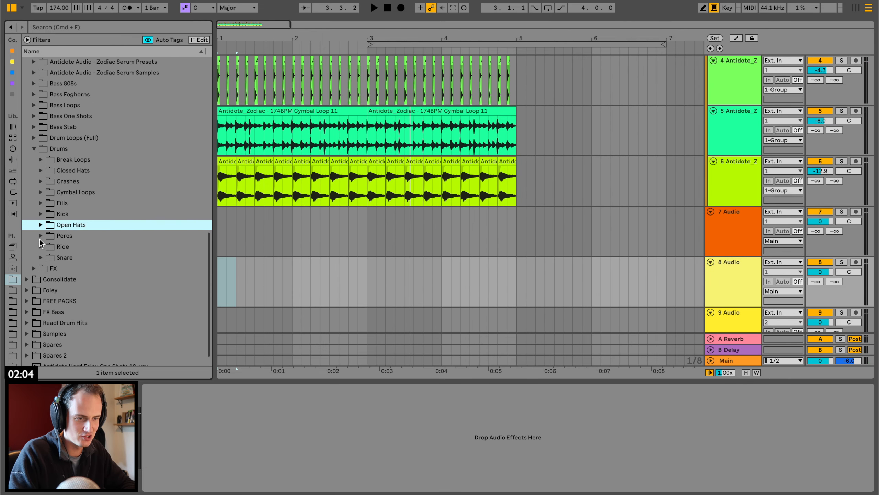
left_click(33, 267)
left_click(40, 256)
scroll(116, 295, "down", 5)
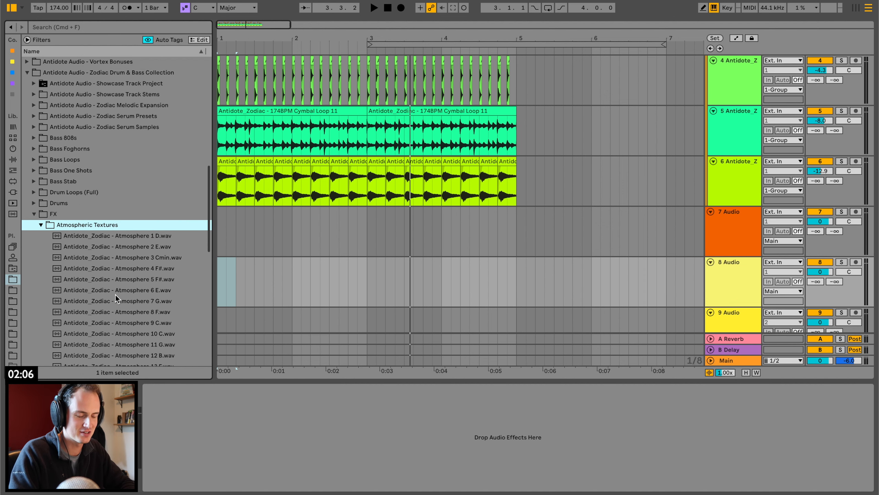
left_click(140, 240)
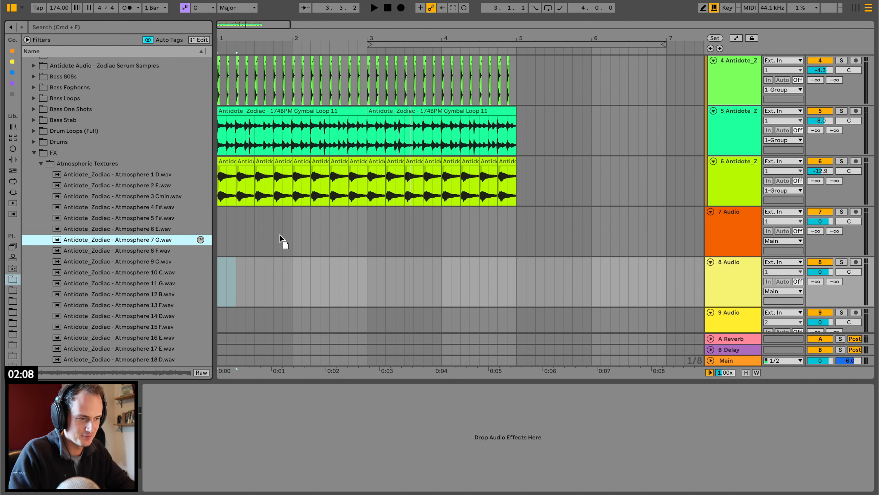
Place Atmosphere 7 G at bar 1 of track 7 with pitch at -2 semitones, Complex warping and track volume at -6.4 dB.
left_click_drag(280, 235, 238, 213)
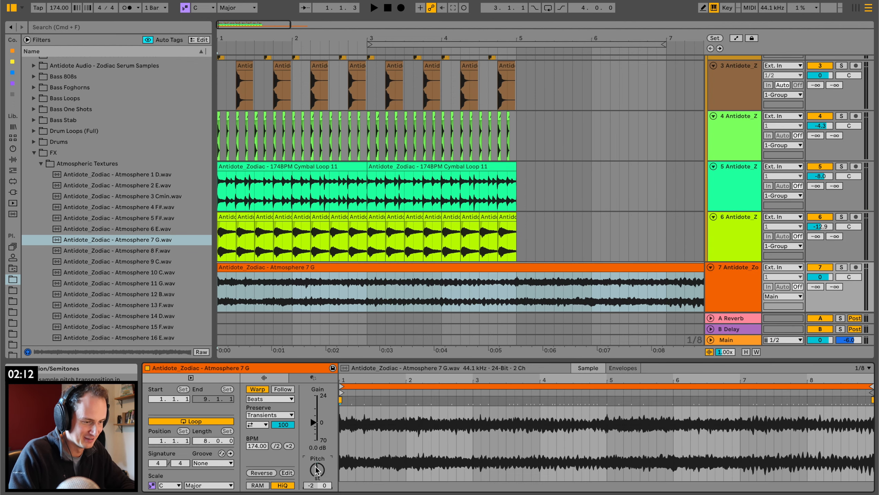
key("space")
left_click(270, 399)
left_click(267, 443)
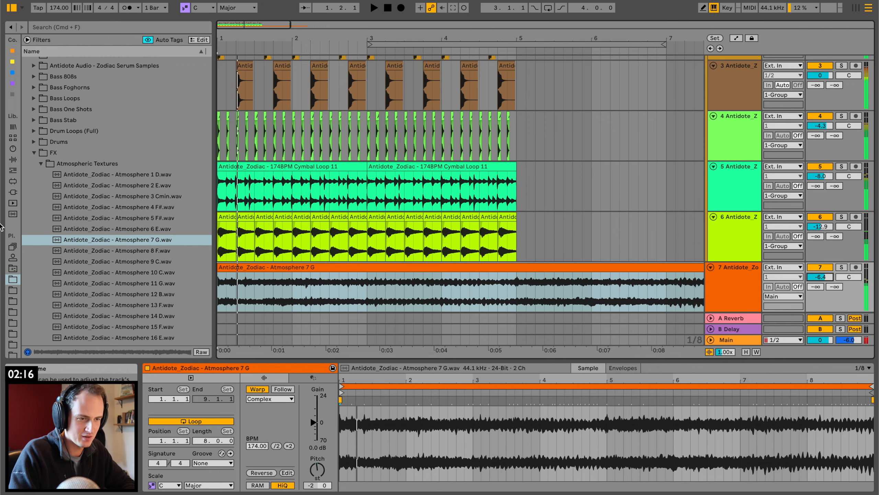
Add a Reverb to the atmosphere track with Dry/Wet at 63% and Decay at 3.16 s.
left_click(12, 159)
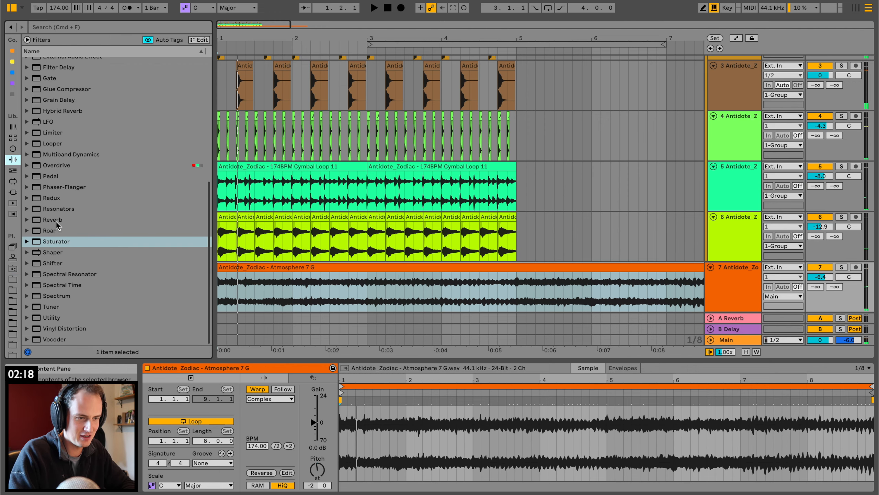
left_click_drag(53, 220, 341, 314)
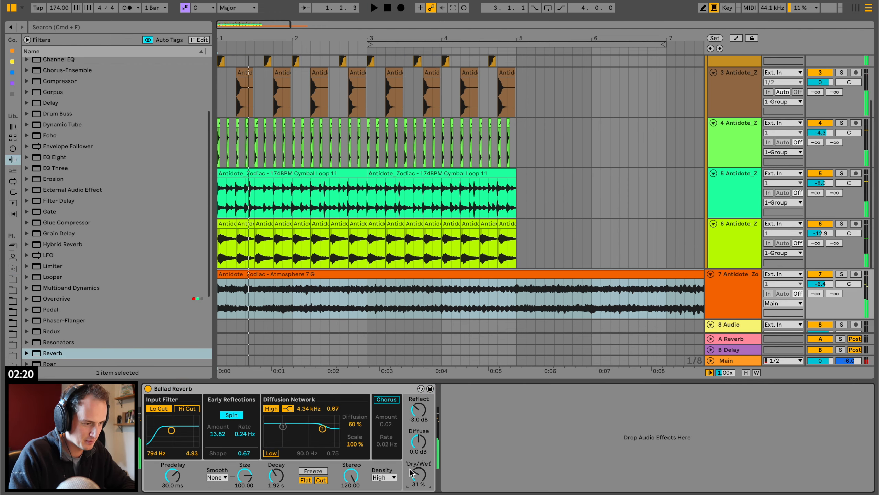
key("space")
left_click_drag(411, 473, 410, 450)
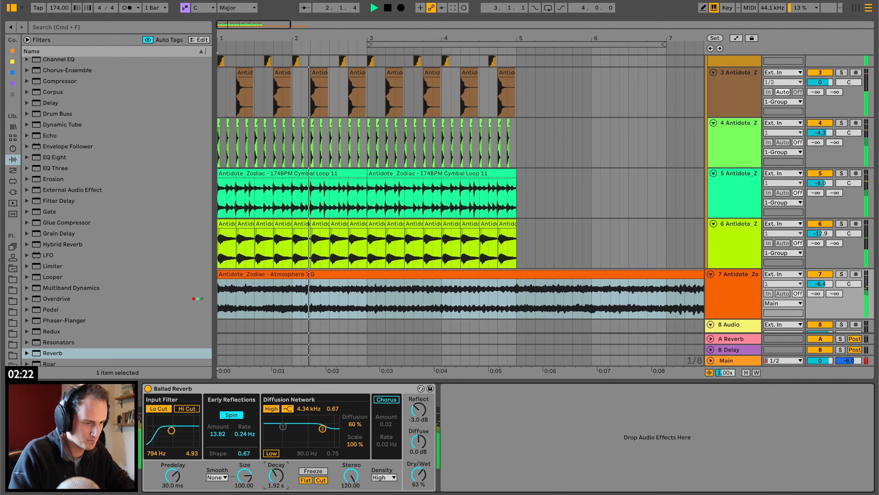
left_click_drag(276, 475, 276, 466)
scroll(118, 153, "up", 5)
key("space")
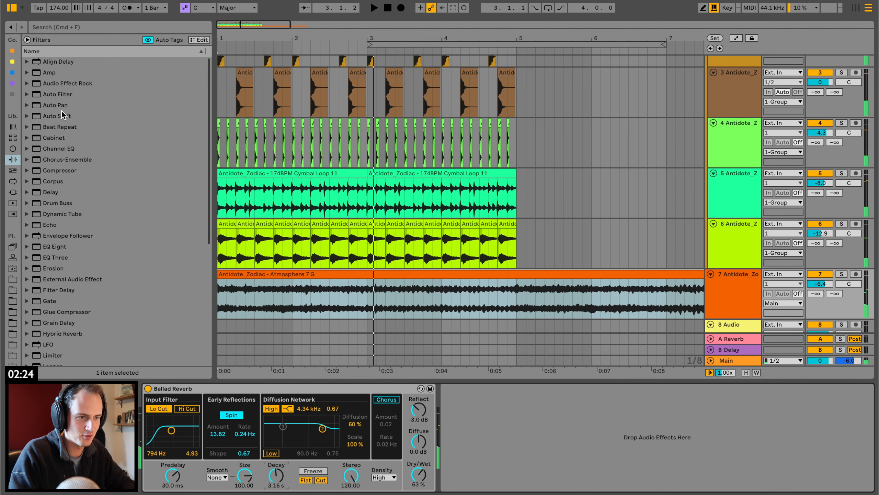
Add Auto Pan to the atmosphere track with 71.4% Amount, synced 1/16 Rate, 0° Phase and 246° Offset.
double_click(63, 107)
left_click_drag(455, 447, 455, 453)
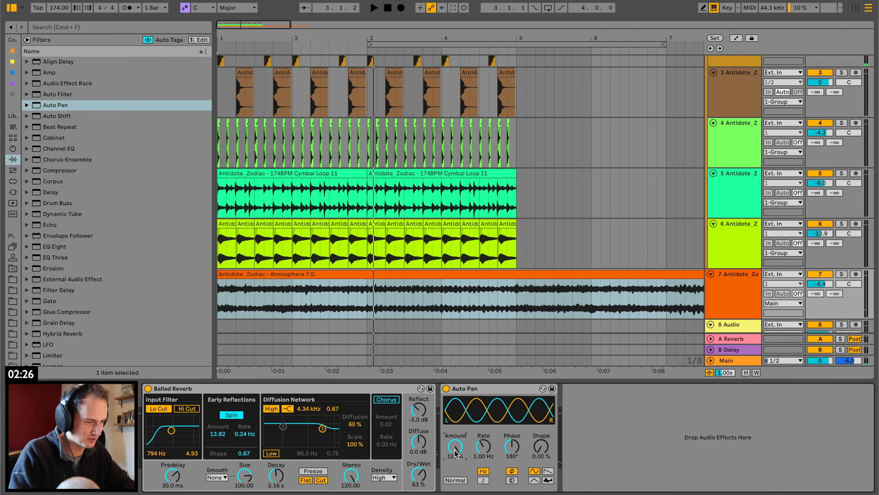
left_click(483, 480)
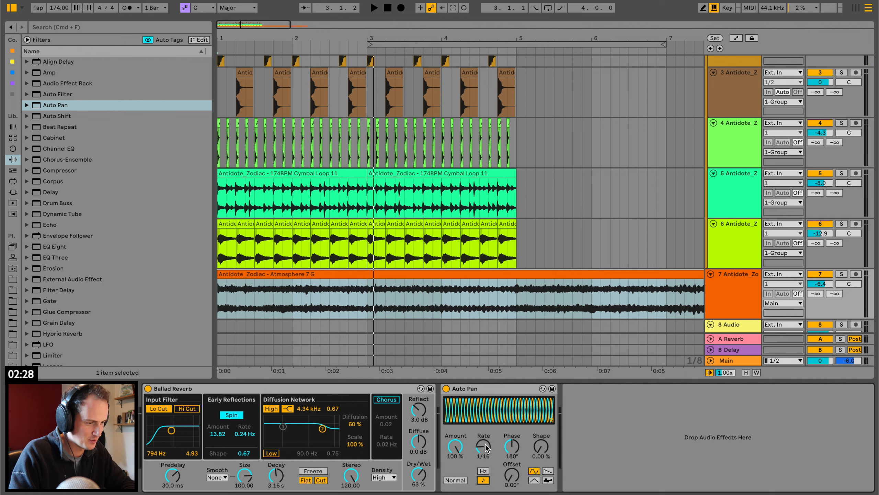
left_click_drag(515, 448, 512, 453)
key("space")
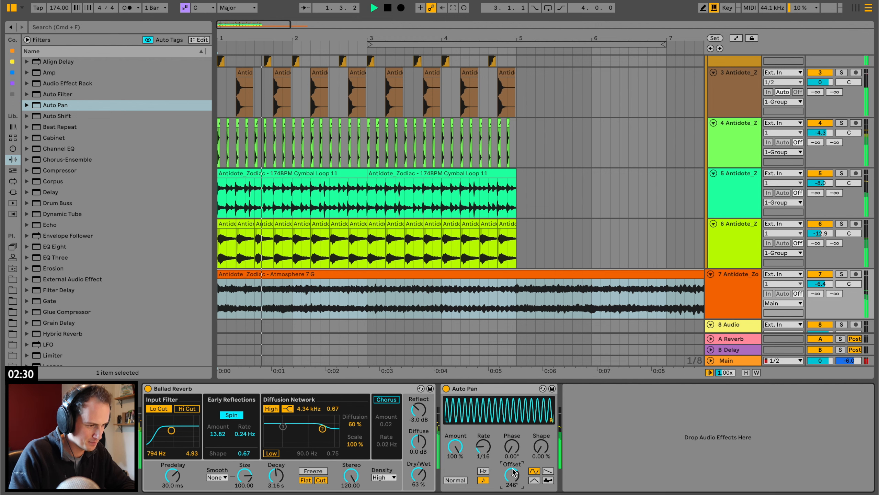
left_click_drag(455, 447, 455, 462)
key("space")
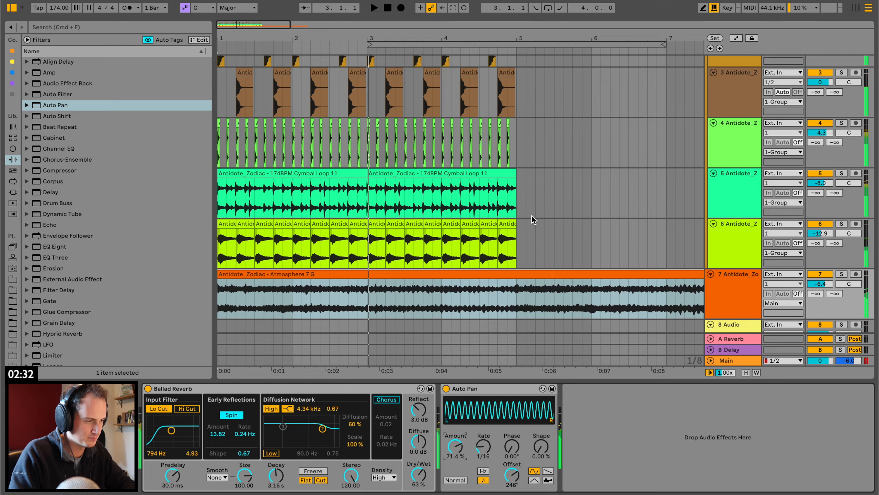
Insert an audio track directly below the atmosphere track.
scroll(532, 216, "down", 5)
left_click(725, 187)
key("super+t")
Close the Atmospheric Textures folder, open Vocal Sweeps and audition Vocal Sweeps 10 A.
left_click(10, 281)
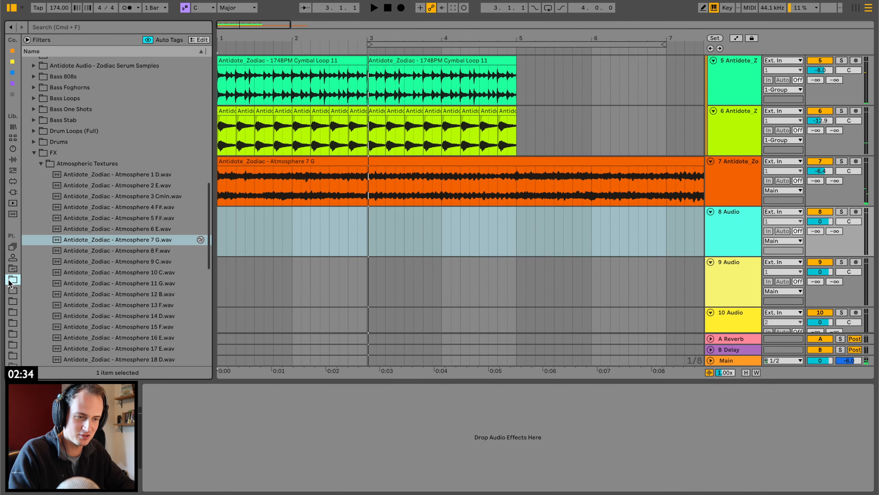
left_click(41, 164)
key("Down")
key("Down")
key("Down")
key("Down")
key("Down")
key("Down")
key("Down")
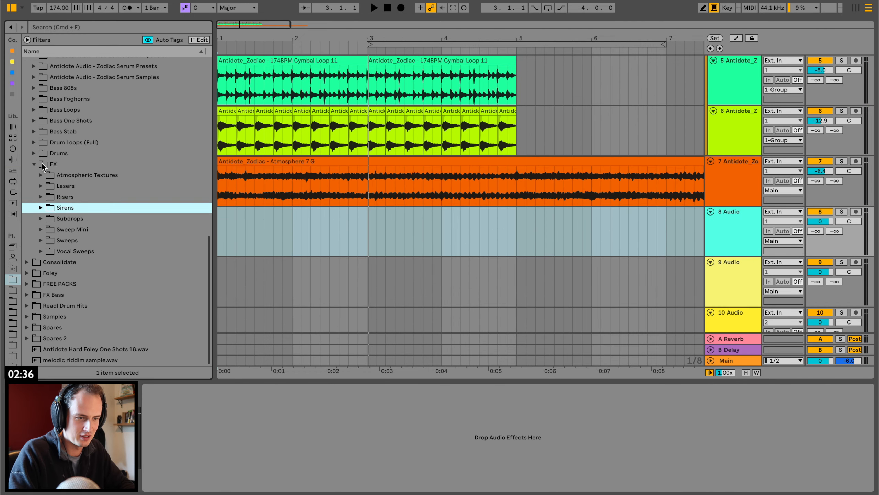
key("Right")
key("Down")
scroll(137, 280, "down", 3)
left_click(137, 278)
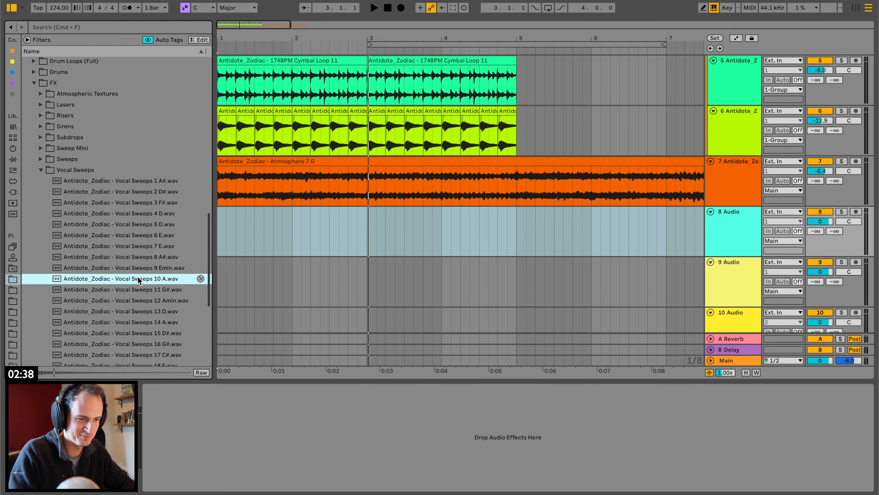
Audition the vocal sweeps from 10 A back to 5 D and place Vocal Sweeps 5 D at bar 1 on the track below the atmosphere.
key("Up")
key("Up")
key("Up")
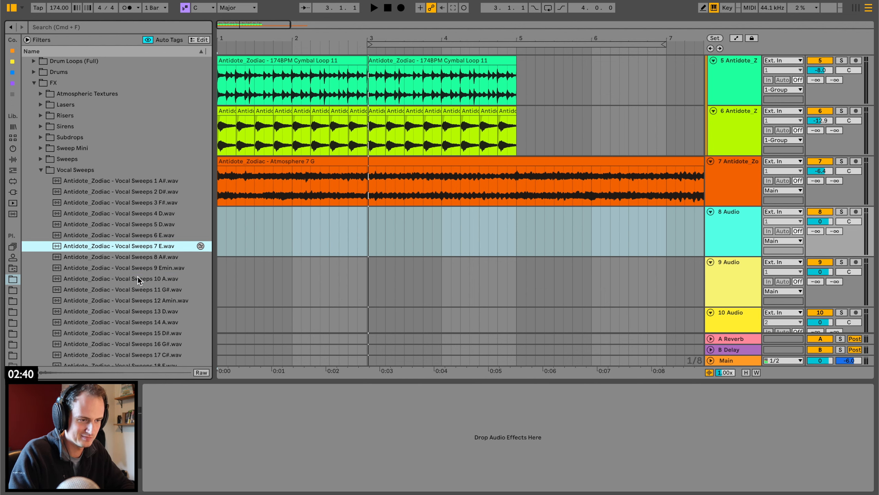
key("Up")
key("Up")
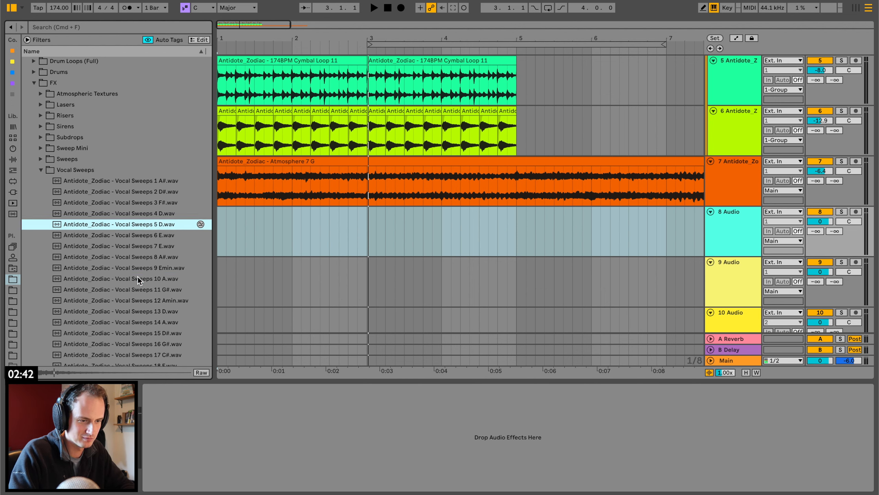
left_click_drag(220, 225, 221, 226)
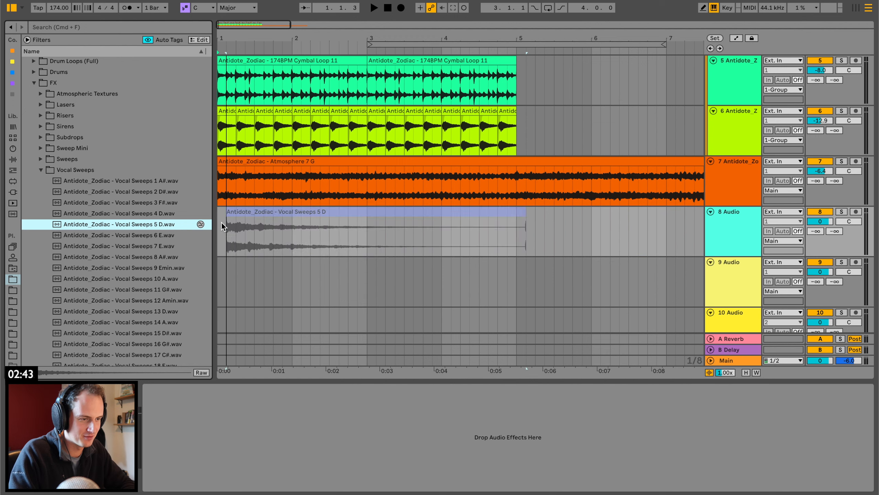
left_click(252, 212)
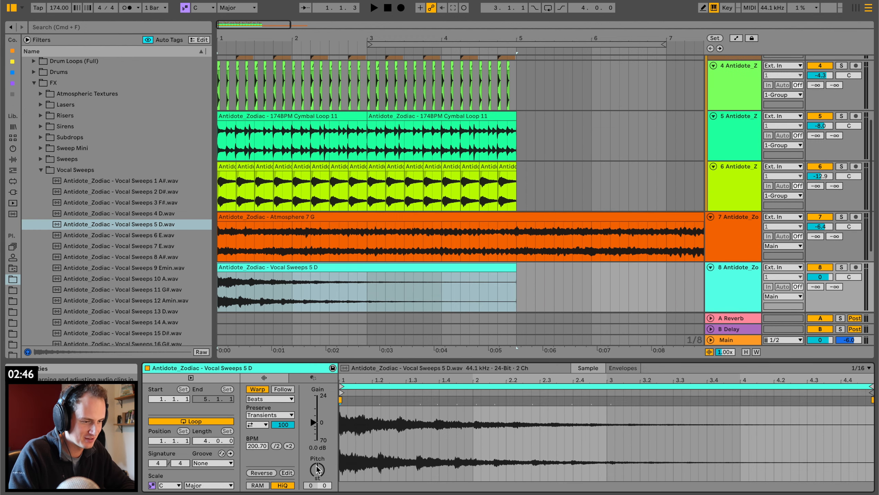
Re-warp the Vocal Sweeps 5 D clip at 174 BPM, transpose it +3 semitones, and play it with its track at -6.3 dB.
left_click(254, 390)
left_click(254, 390)
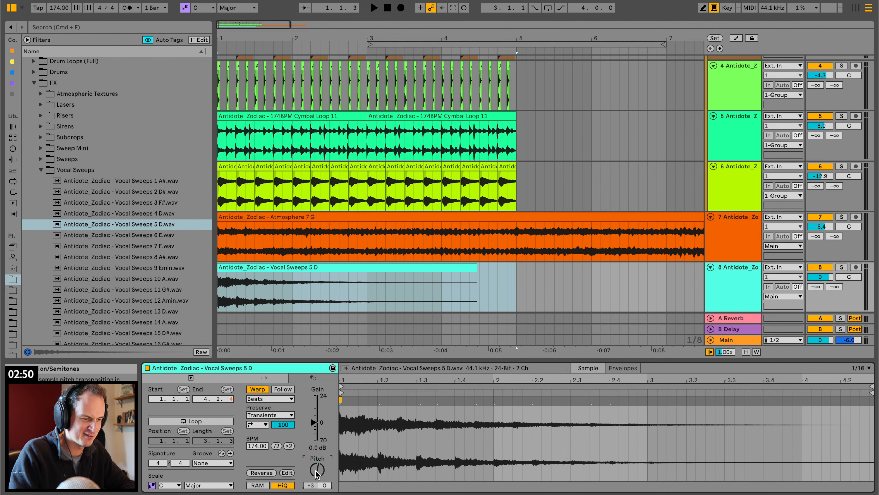
key("space")
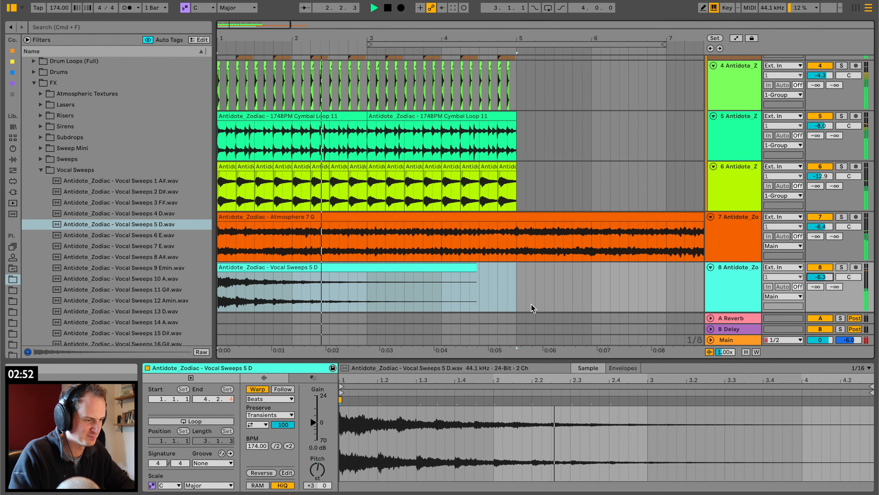
Duplicate the four-bar vocal sweep section to bar 5 and trim the first beat off the copy.
left_click_drag(516, 283, 98, 283)
key("super+d")
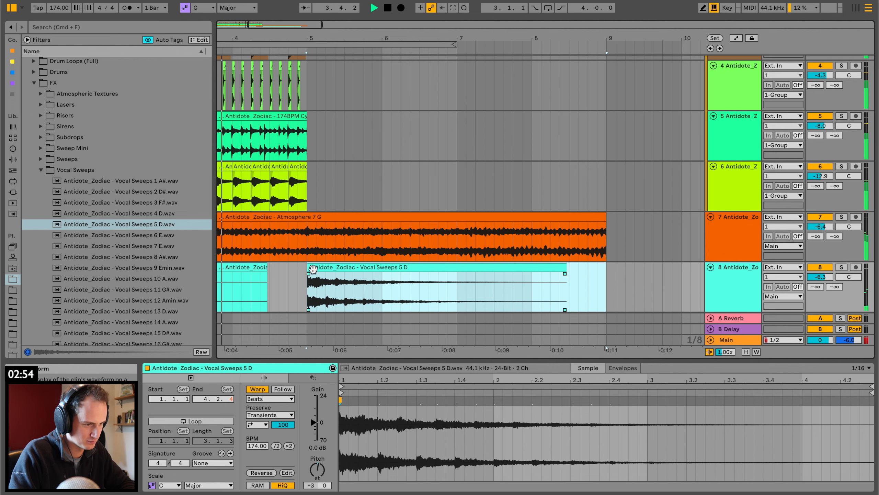
left_click_drag(312, 270, 317, 268)
key("space")
key("super+z")
scroll(297, 272, "left", 6)
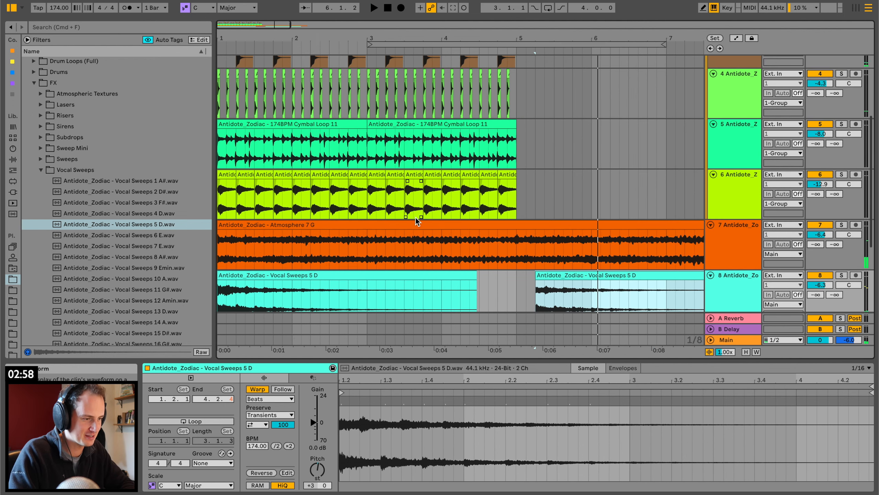
Fold the drum group and duplicate its first four bars to bars 5 through 8.
scroll(526, 223, "up", 4)
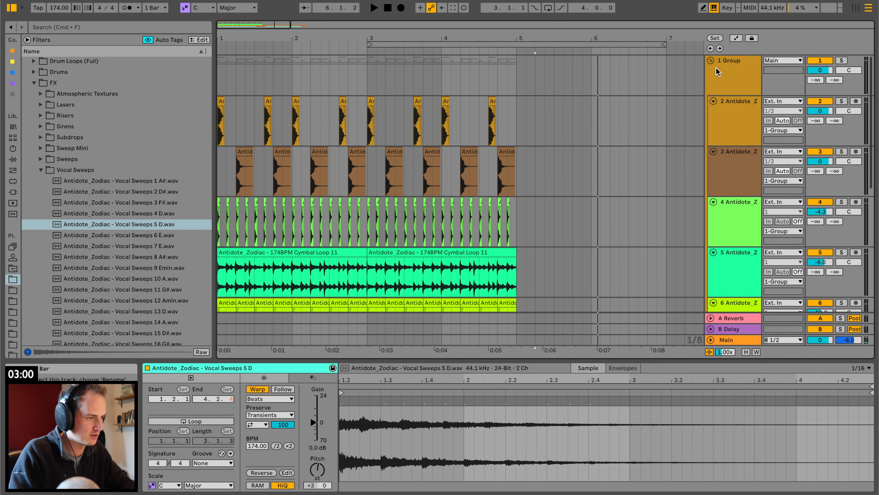
left_click(712, 61)
left_click_drag(129, 61, 128, 61)
key("super+d")
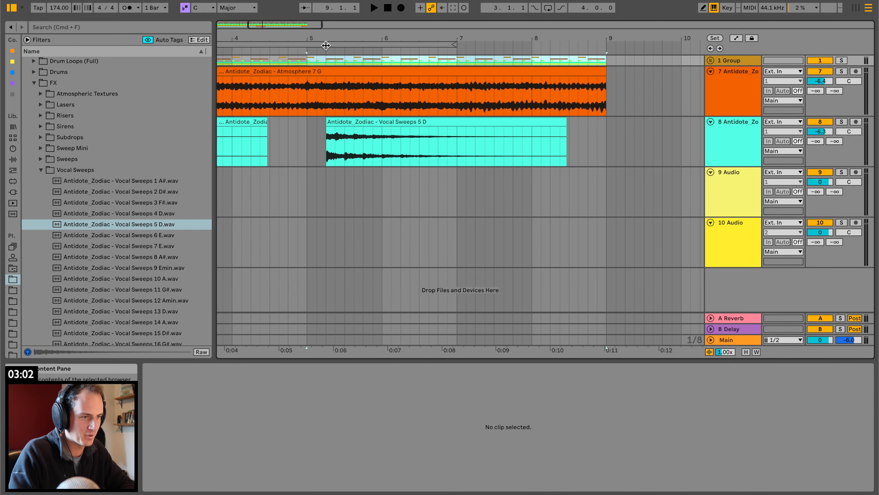
Play the arrangement from bar 1 and insert an audio track directly below the vocal sweep track.
left_click_drag(318, 37, 318, 10)
key("space")
left_click(218, 60)
key("space")
key("space")
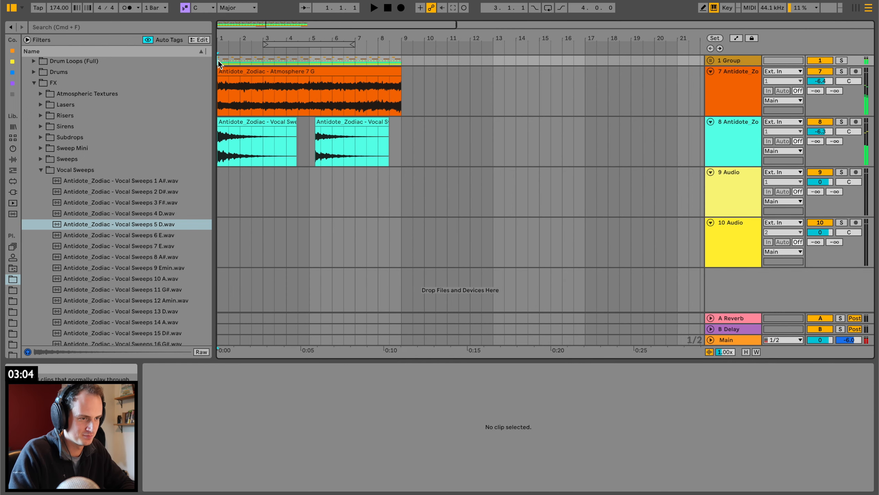
left_click(721, 140)
key("super+t")
key("space")
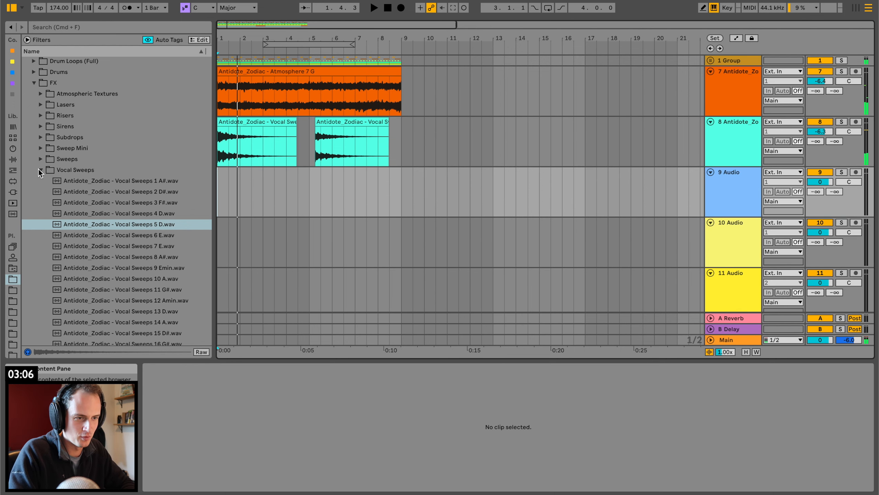
Close the Vocal Sweeps folder, open Lasers and audition the Laser_Delays samples up to number 17.
left_click(39, 169)
left_click(40, 167)
left_click(110, 265)
scroll(110, 265, "down", 2)
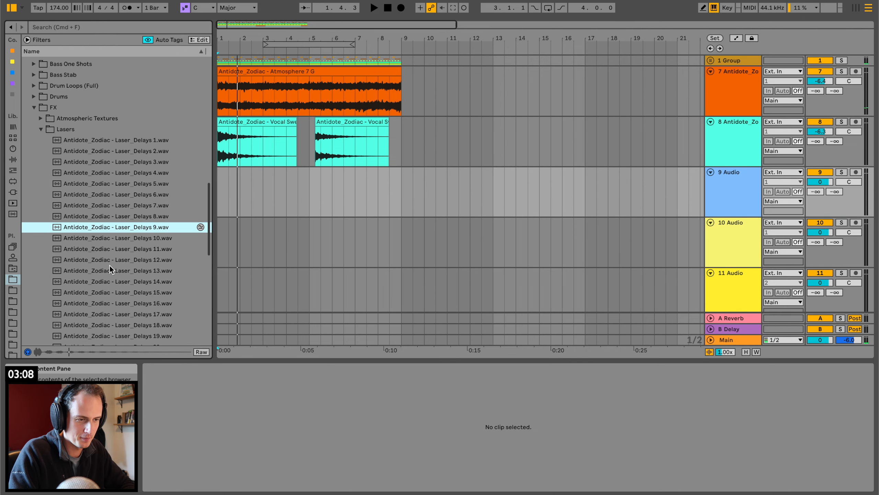
left_click(110, 265)
key("Down")
key("Down")
key("Down")
key("Down")
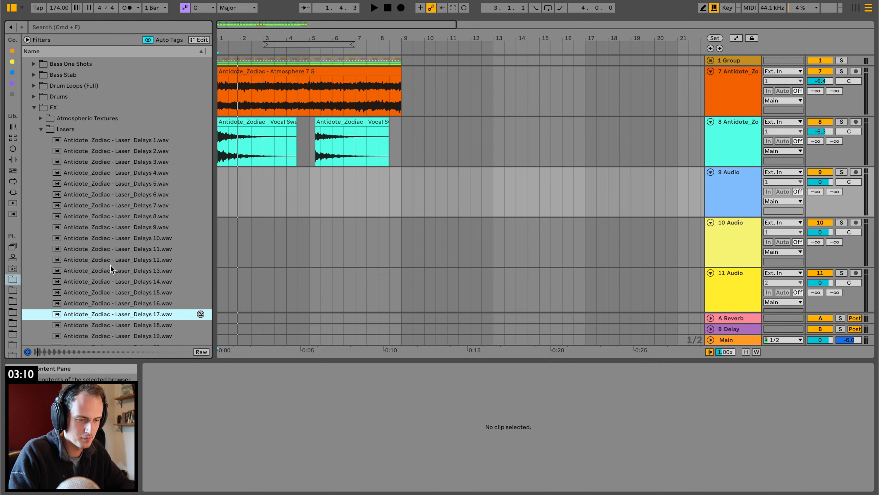
key("Up")
Place Laser_Delays 16 at bar 3 on the new track, switch its Warp off, and set the track volume to -12.7 dB.
left_click_drag(121, 304, 265, 175)
key("space")
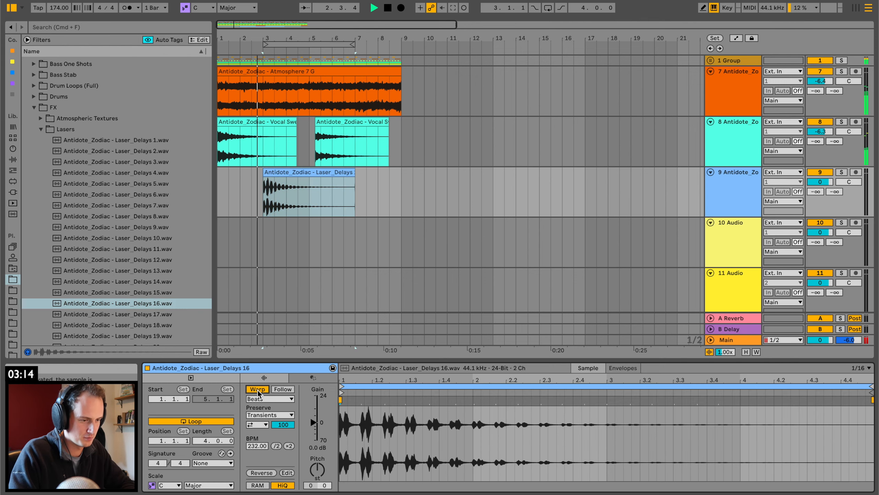
left_click(258, 389)
left_click_drag(820, 181, 800, 185)
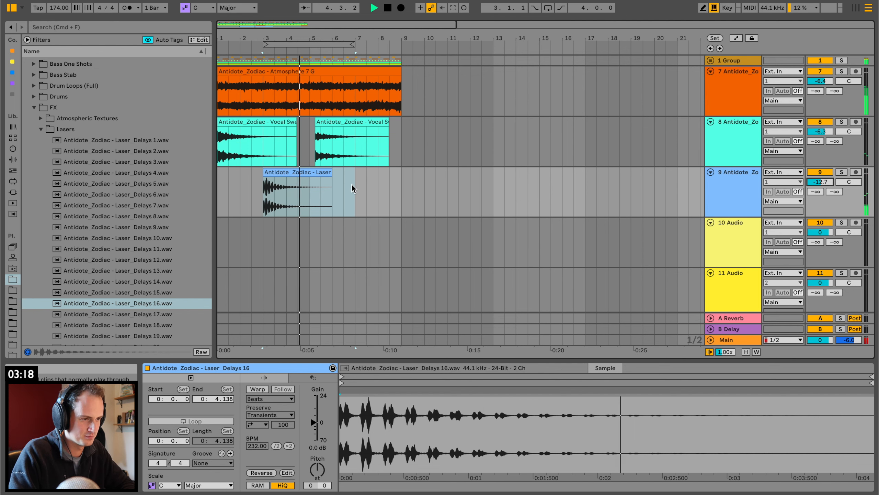
Audition more laser delays, place Laser_Delays 14 at bar 7 on the laser track and play it back.
key("space")
left_click(131, 285)
left_click(128, 292)
left_click(135, 278)
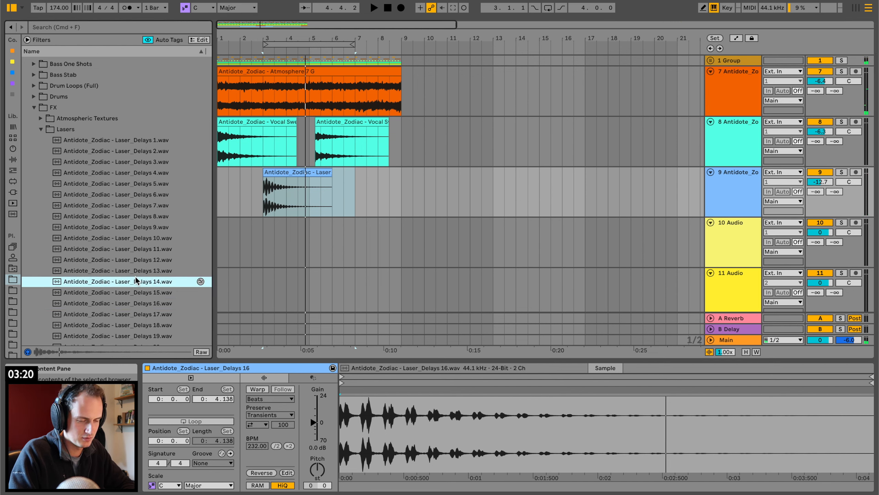
left_click_drag(128, 281, 355, 201)
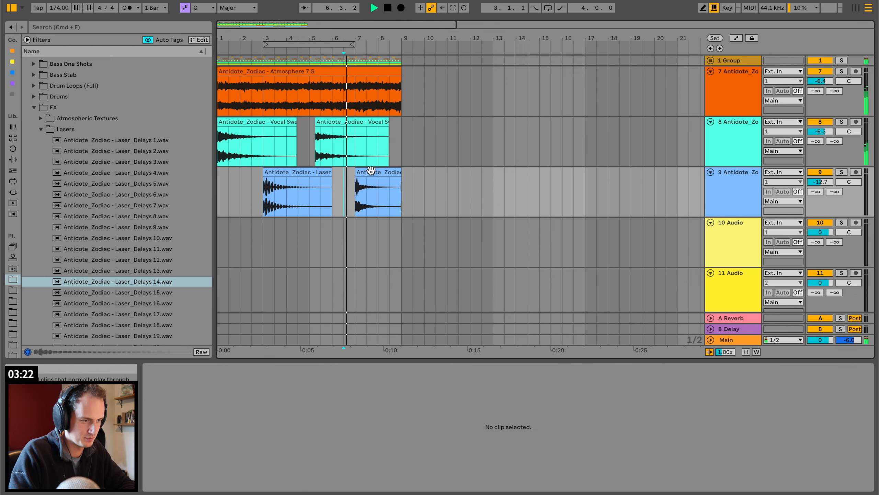
left_click(271, 208)
key("space")
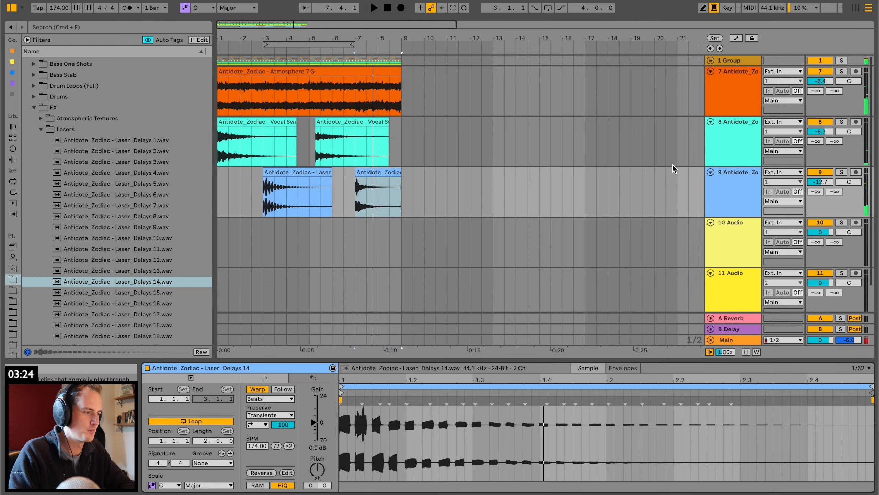
left_click(730, 187)
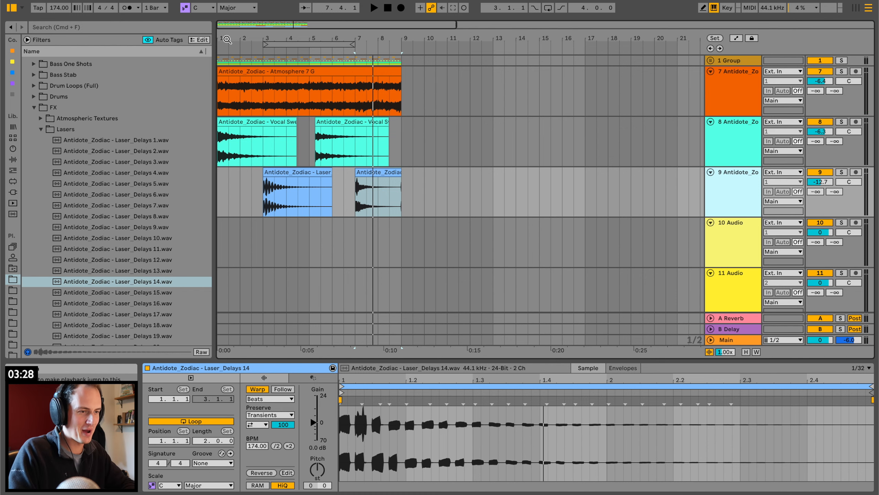
left_click_drag(226, 39, 228, 73)
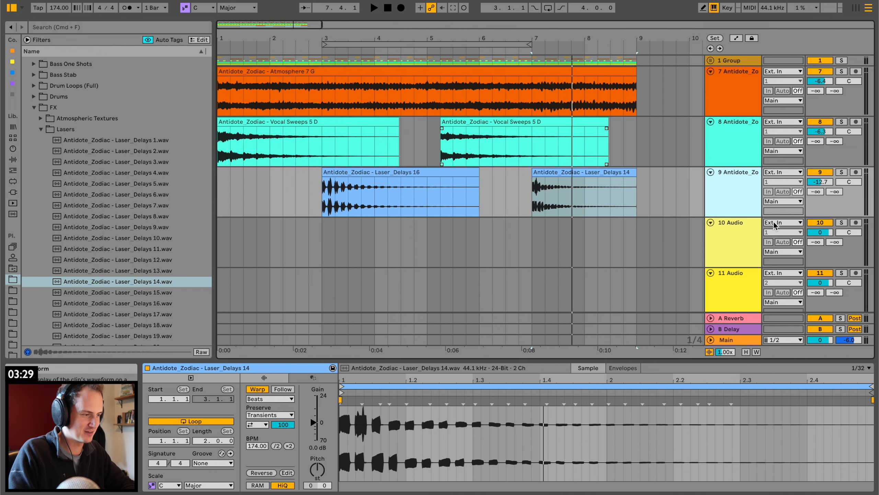
Close the Lasers and FX folders, open Bass Loops and audition the first few Bass Full loops.
left_click(41, 130)
key("Left")
key("Left")
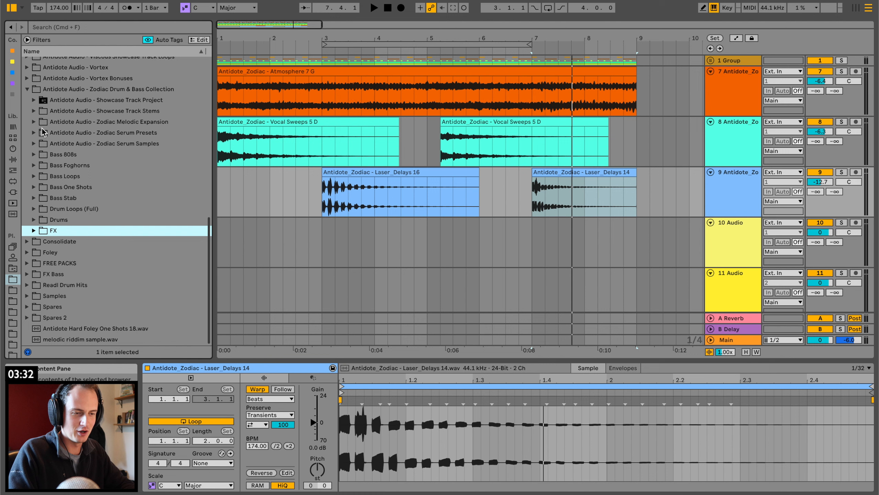
key("Up")
key("Up")
key("Up")
key("Up")
key("Up")
key("Up")
key("Up")
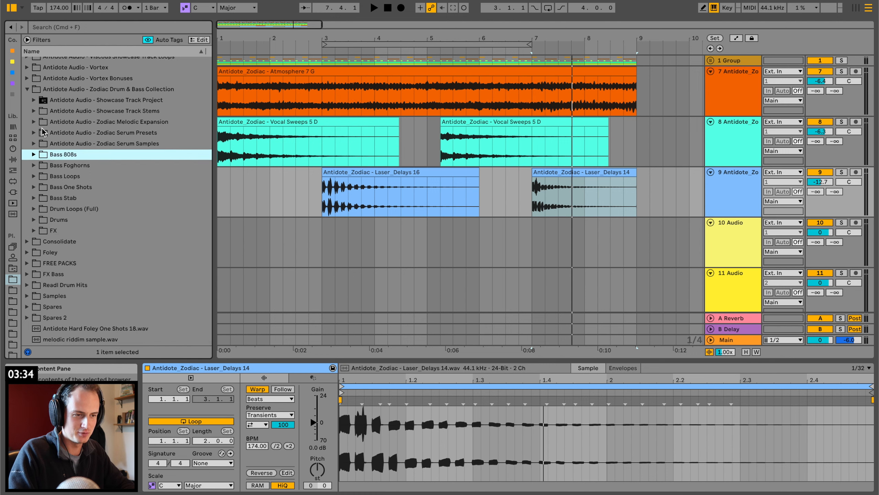
key("Down")
key("Down")
key("Right")
key("Down")
key("Down")
key("Down")
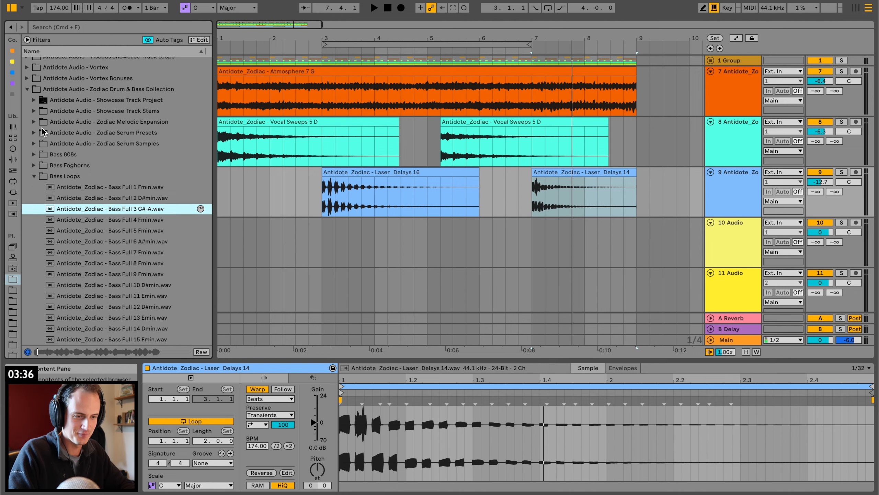
Try Bass Full 4 Fmin at bar 1 on the track below the lasers with the track at -4.6 dB, and undo the clip placement.
left_click_drag(133, 217, 221, 235)
key("space")
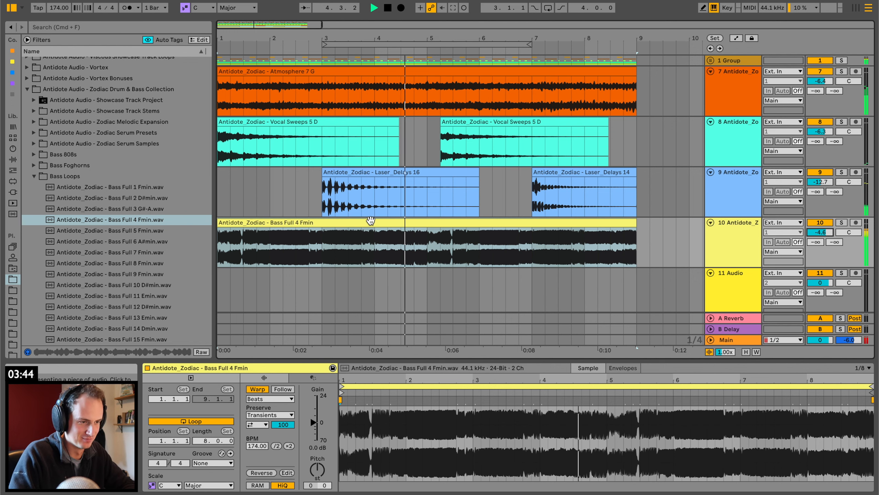
key("super+z")
key("space")
Close Bass Loops after auditioning Bass Full 5 Fmin, open Bass One Shots and browse down to the Bass Tones samples.
left_click(99, 231)
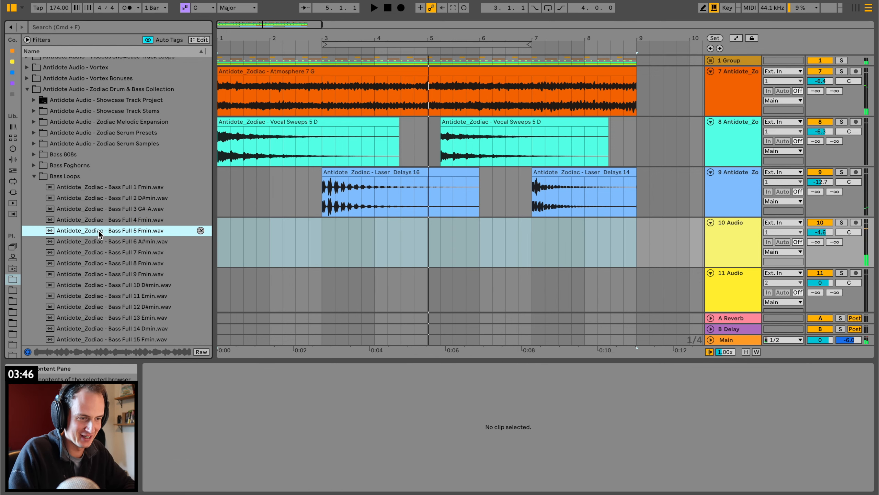
left_click(31, 179)
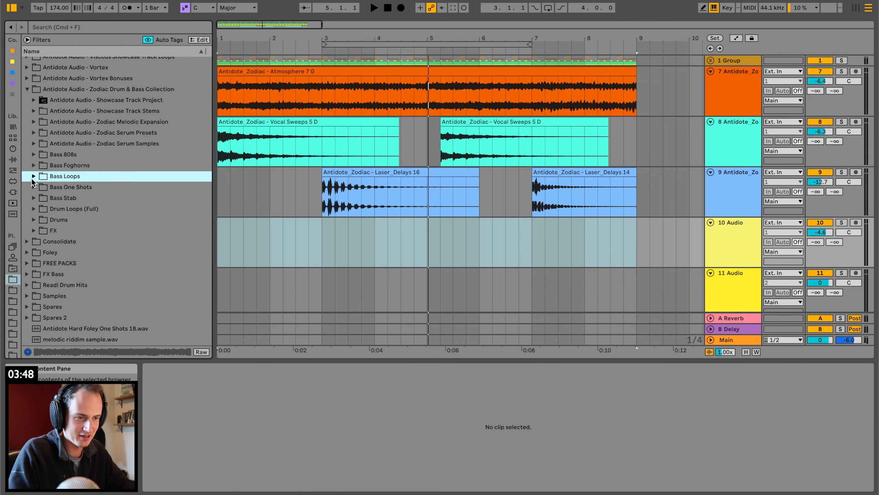
key("Down")
key("Right")
scroll(102, 268, "down", 6)
left_click(101, 270)
scroll(102, 270, "down", 7)
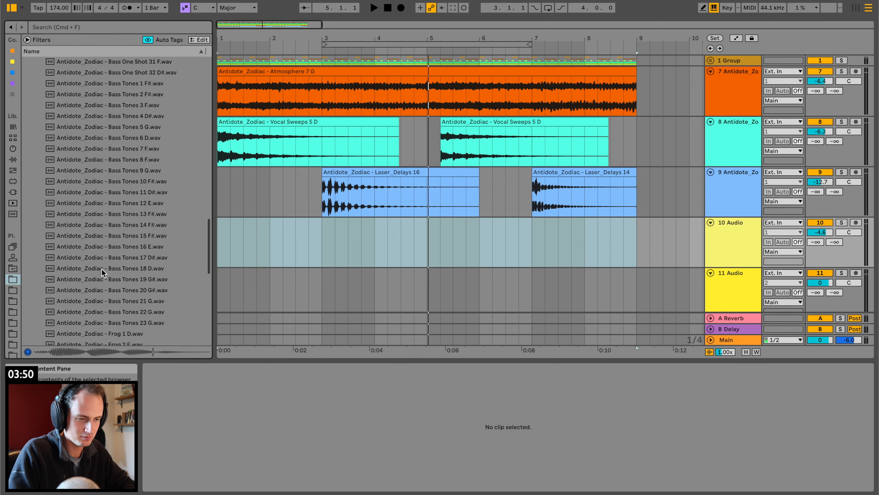
left_click(102, 269)
scroll(102, 268, "down", 4)
left_click(102, 269)
scroll(119, 198, "up", 2)
Audition the Bass Tones samples from 18 D back to 5 G.
left_click(119, 198)
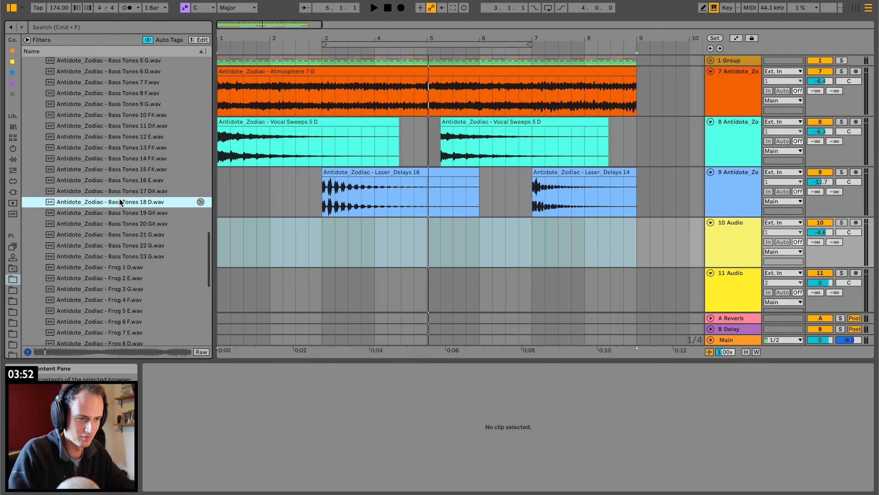
key("Up")
key("Up")
key("Up")
key("Up")
key("Up")
key("Up")
key("Up")
key("Up")
key("Up")
key("Up")
key("Up")
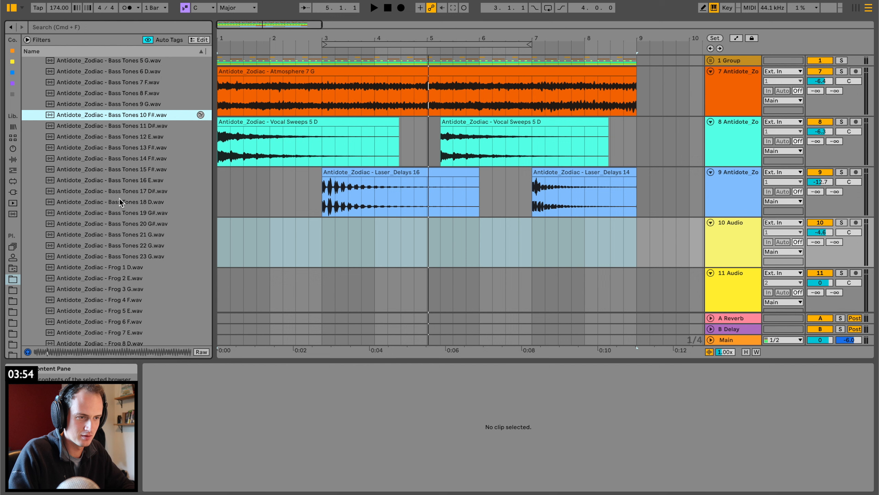
key("Up")
key("Up")
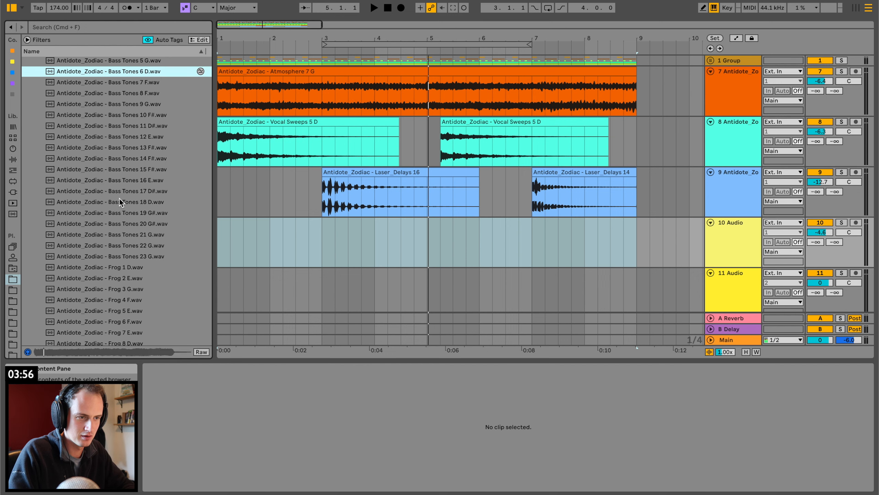
scroll(119, 200, "up", 1)
scroll(119, 198, "up", 4)
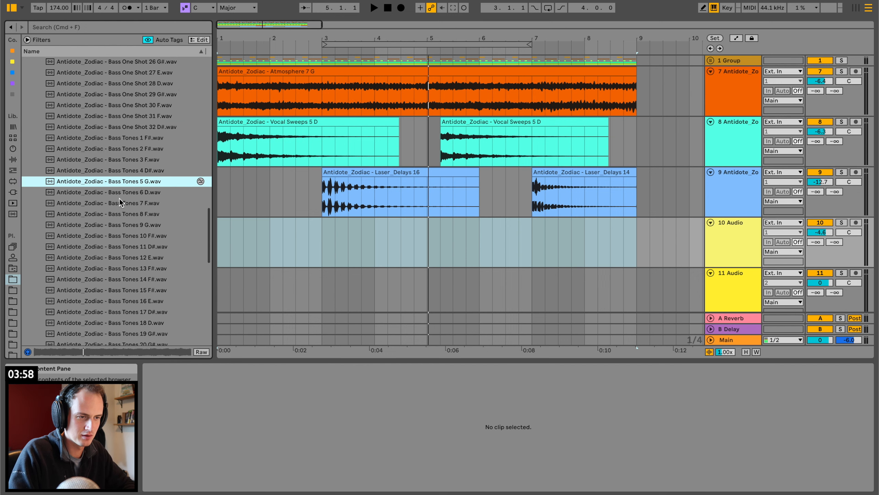
Place Bass Tones 5 G at bar 1 on the track below the lasers, switch Warp off, and transpose it -2 semitones.
left_click_drag(121, 182, 249, 231)
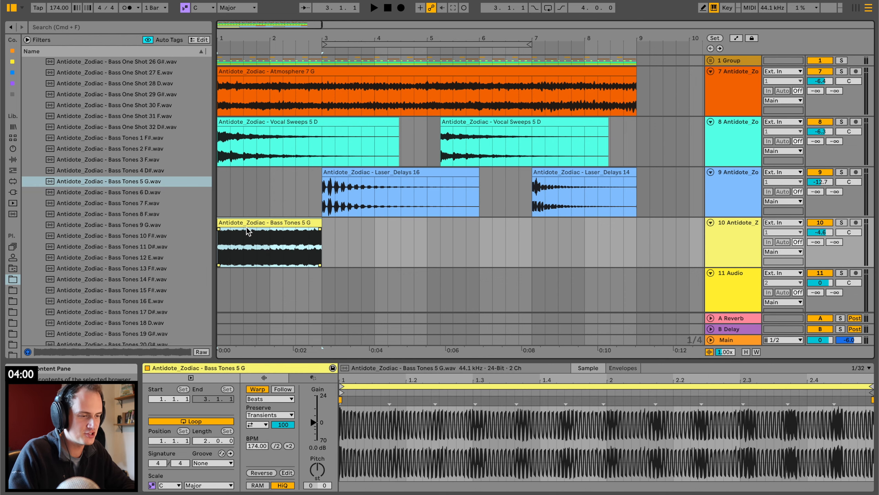
left_click(256, 389)
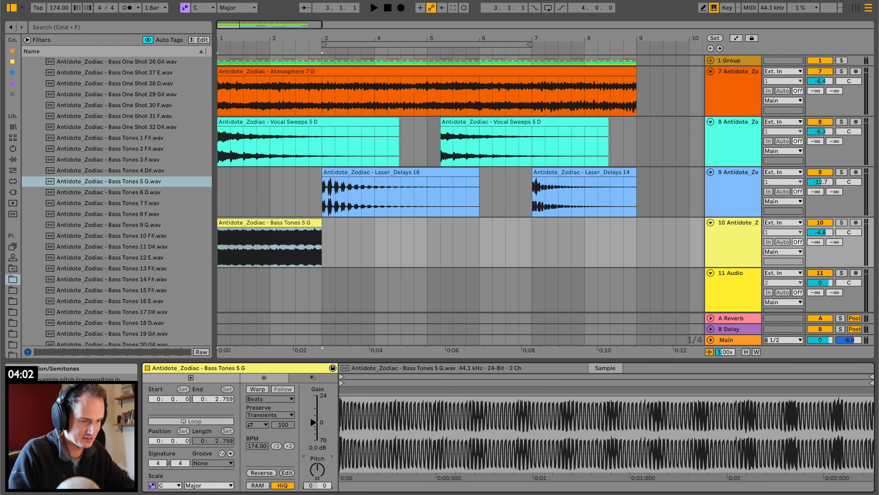
left_click_drag(318, 469, 317, 477)
key("space")
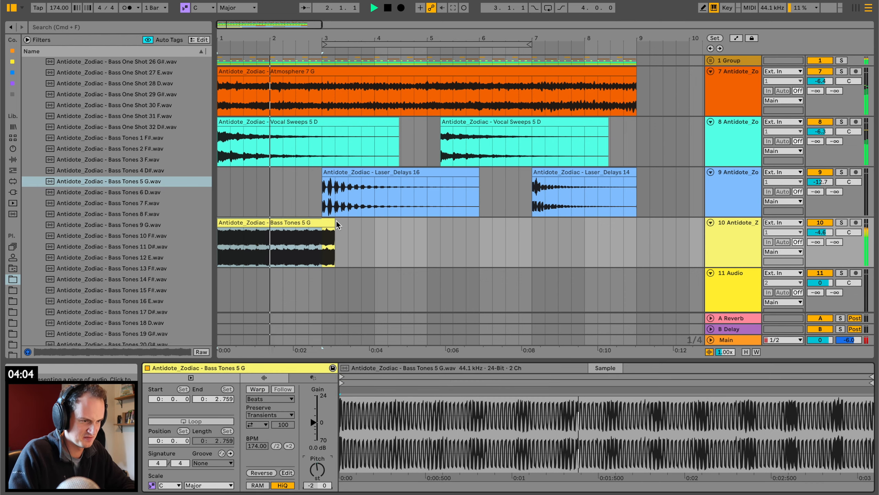
Trim the Bass Tones 5 G clip to end at bar 3 and split it at 1.1.3, an eighth note in.
left_click_drag(334, 224, 326, 220)
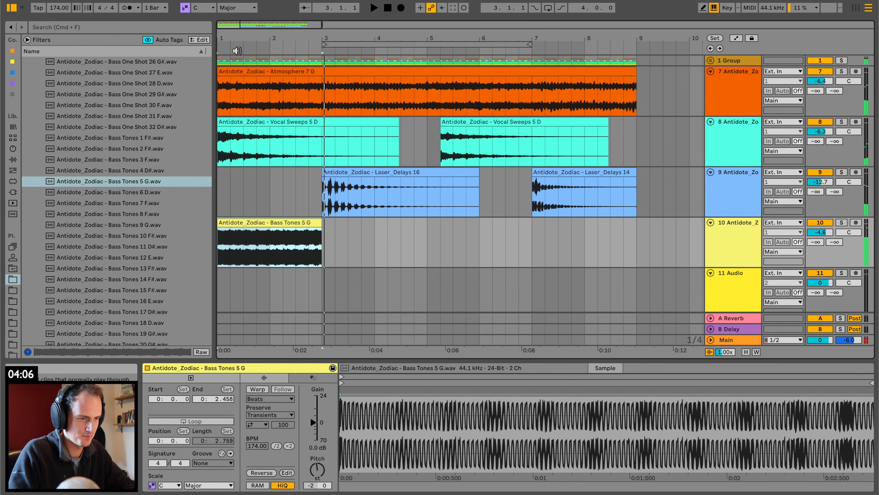
left_click_drag(237, 51, 224, 230)
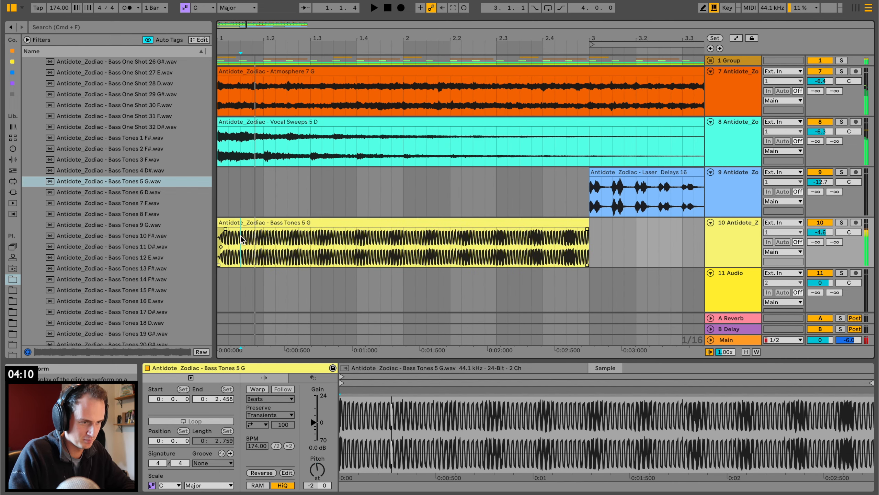
left_click(239, 232)
key("super+e")
left_click(236, 232)
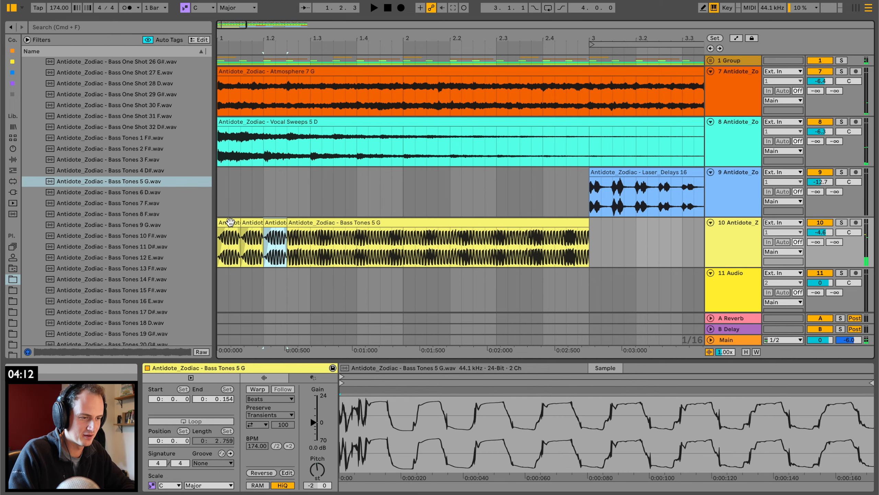
Split the remaining Bass Tones 5 G clip at beat 1.2 to make a second eighth-note slice.
left_click(247, 234)
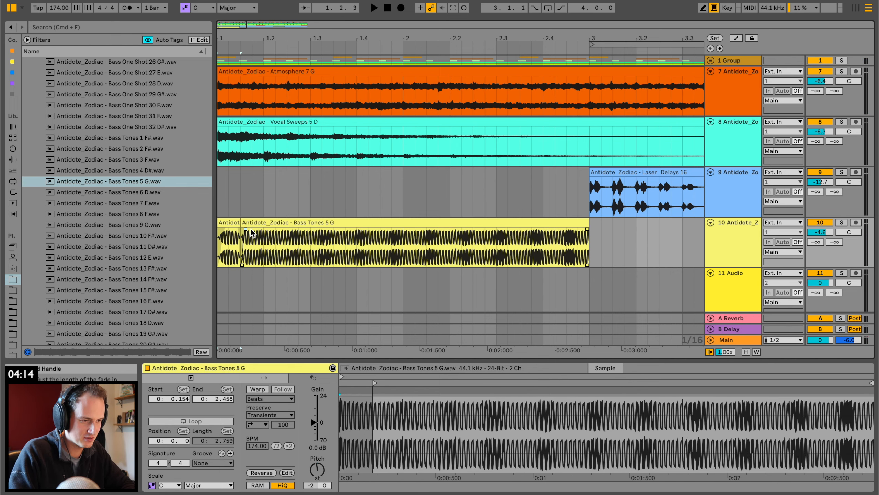
left_click(262, 233)
key("space")
key("super+e")
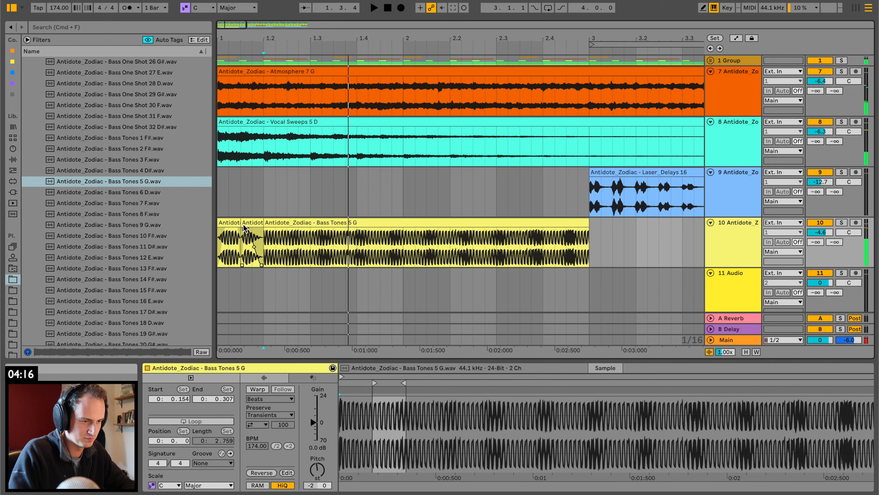
key("space")
Audition the first bass slices repeatedly against the other tracks.
left_click(227, 222)
key("space")
key("space")
key("space")
key("space")
left_click_drag(247, 229, 270, 229)
key("space")
key("space")
key("space")
key("space")
key("space")
key("space")
key("space")
left_click(264, 228)
key("space")
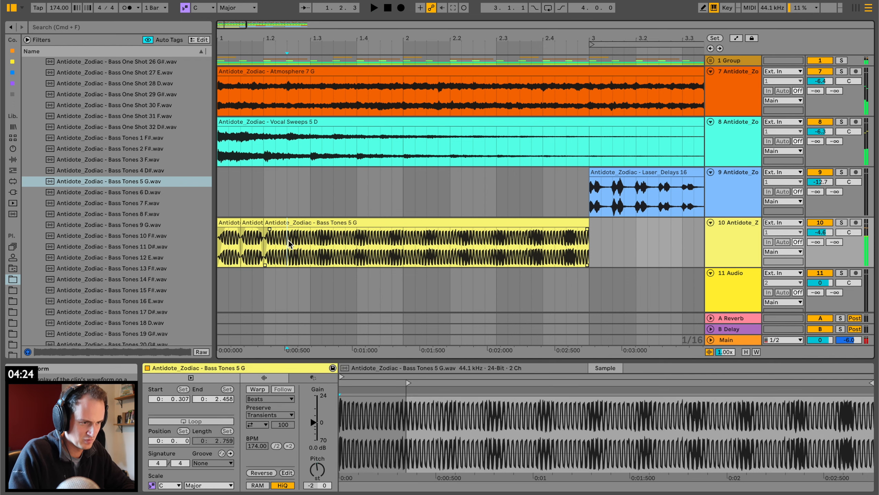
Split the remaining bass clip at 1.2.3 and 1.3 to make two more eighth-note slices.
key("super+e")
left_click(272, 222)
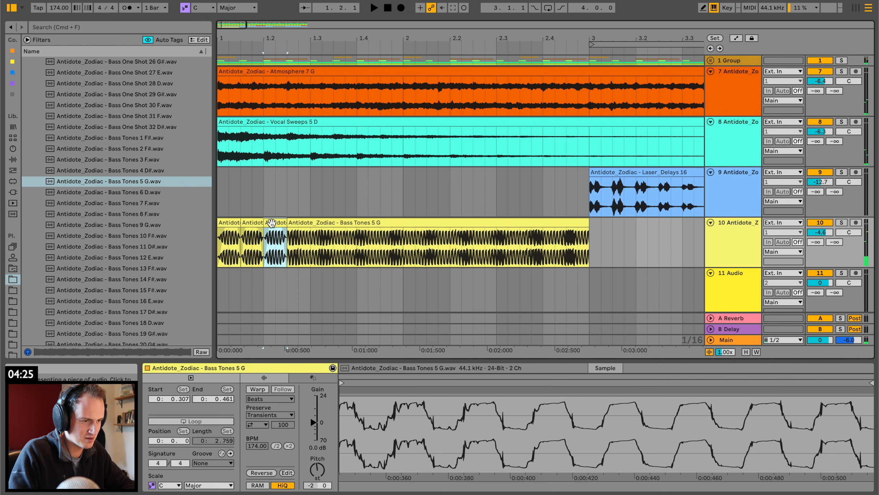
left_click(297, 237)
left_click(311, 236)
key("super+e")
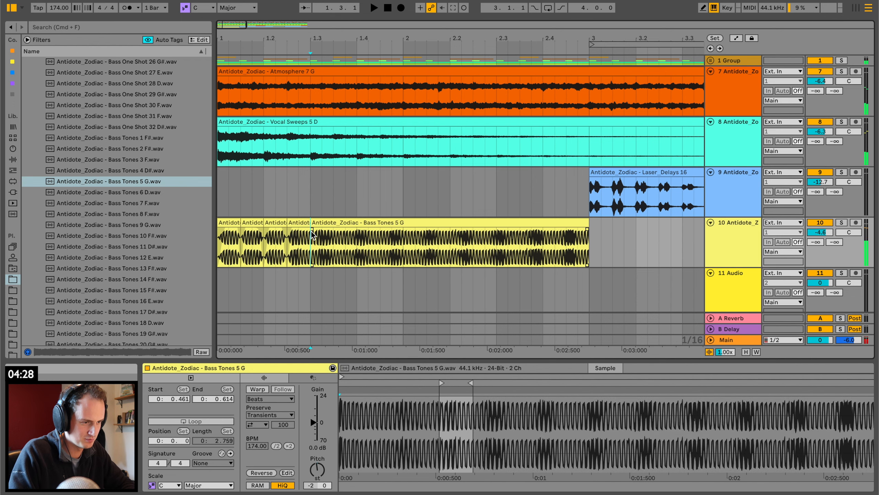
left_click(288, 224)
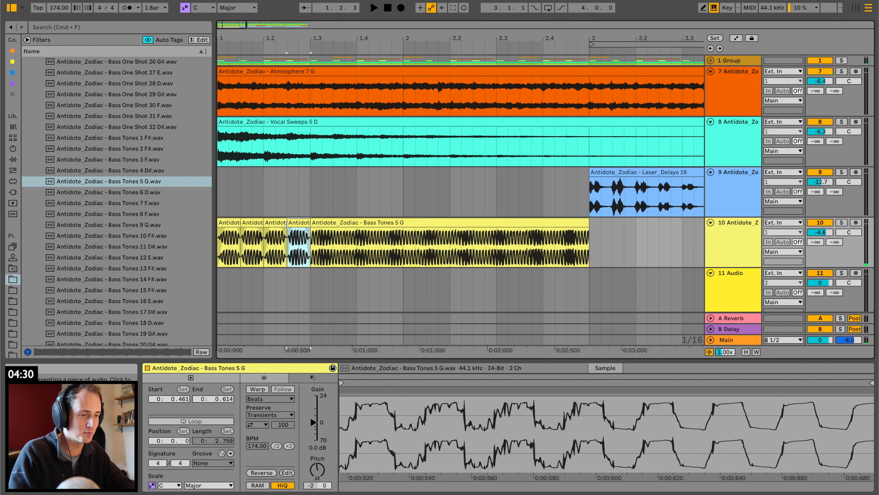
Duplicate the two bass slices of the second beat onto beat 1.3.
left_click(271, 222)
left_click(292, 222, "shift")
key("super+d")
Play the sliced bass from bar 1 and listen to the repeated slices.
left_click(264, 221)
key("space")
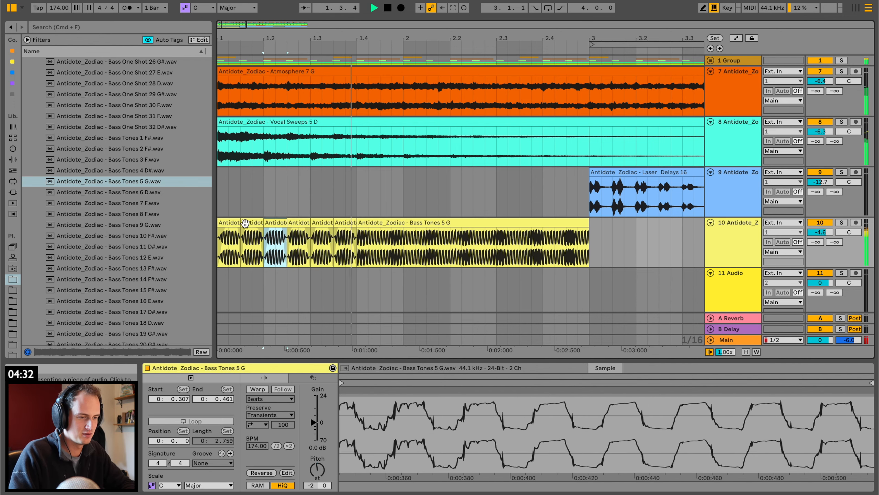
left_click(222, 223)
key("space")
key("space")
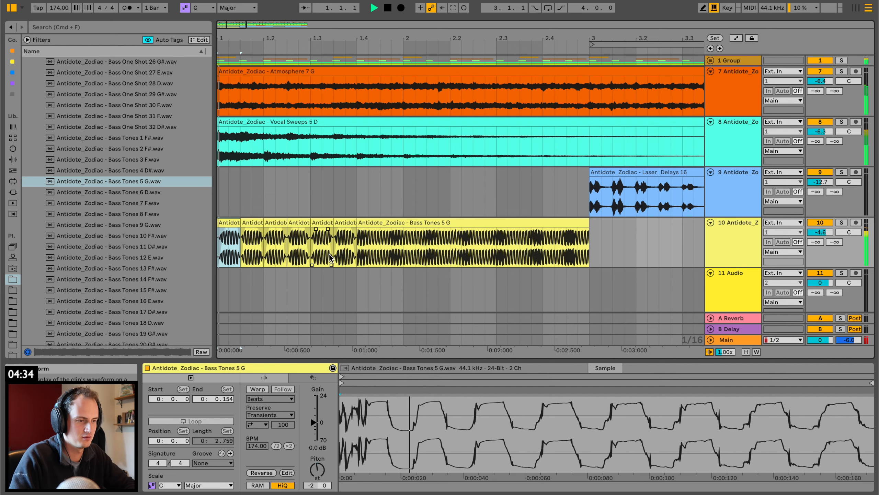
left_click(327, 238)
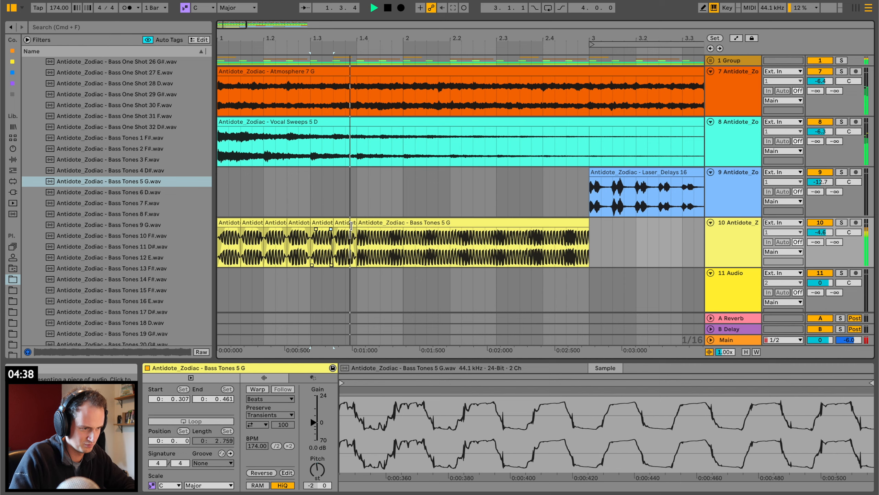
key("space")
key("space")
Split the long bass clip at bar 2 and beat 2.4 and remove the section between them.
left_click(365, 222)
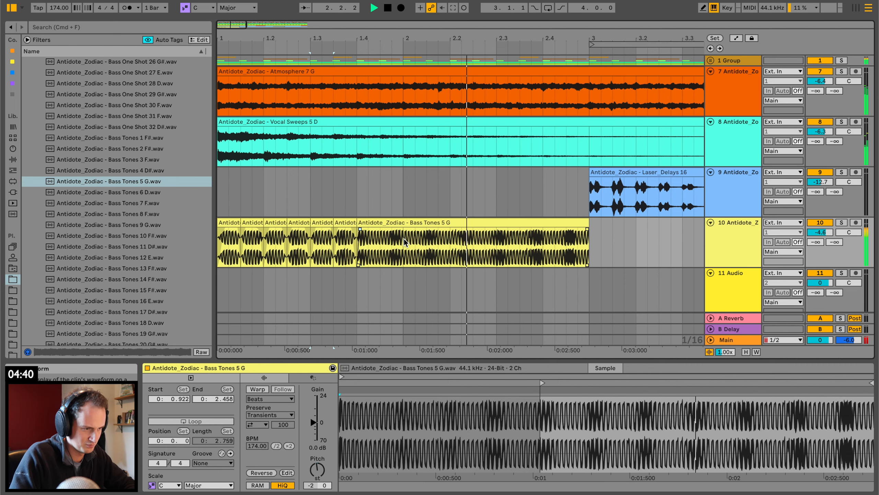
left_click(403, 235)
key("super+e")
left_click_drag(403, 235, 543, 225)
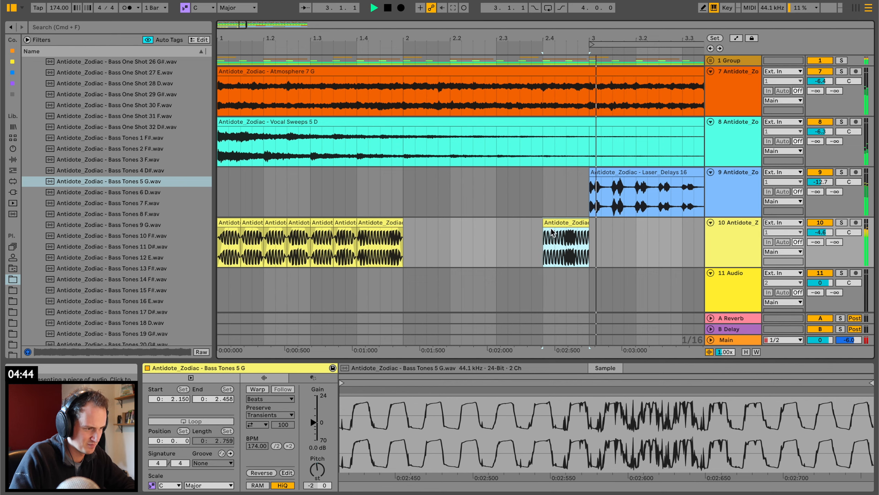
Play the bass slices from bar 1 several times to check the first bar's rhythm.
left_click(231, 223)
key("space")
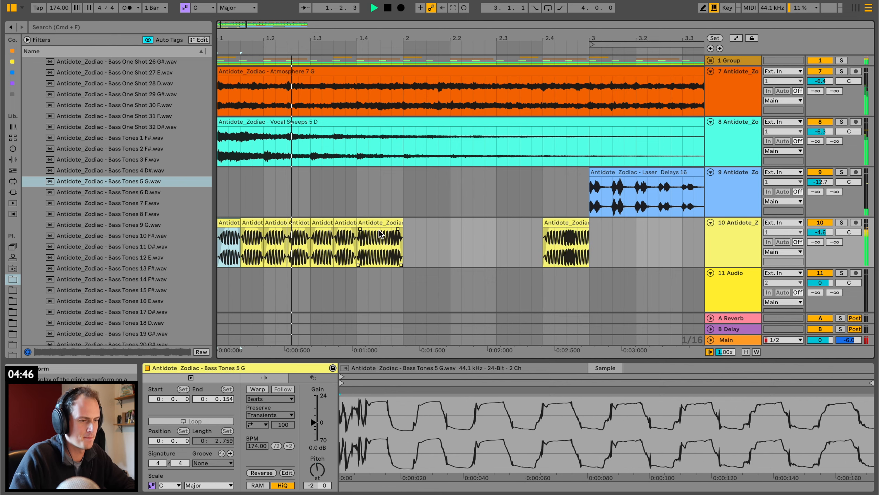
key("space")
key("space")
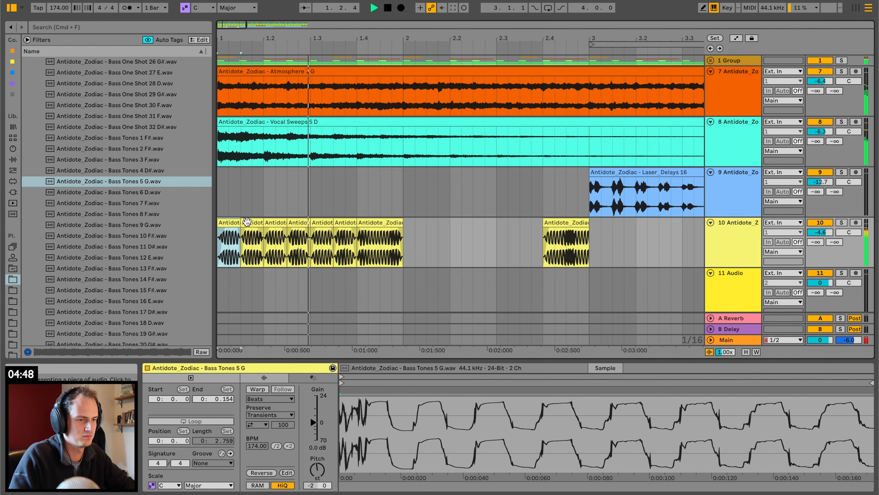
key("space")
key("space")
Copy the first two bass slices to bar 2, undoing an extra duplicate.
key("space")
left_click(226, 230)
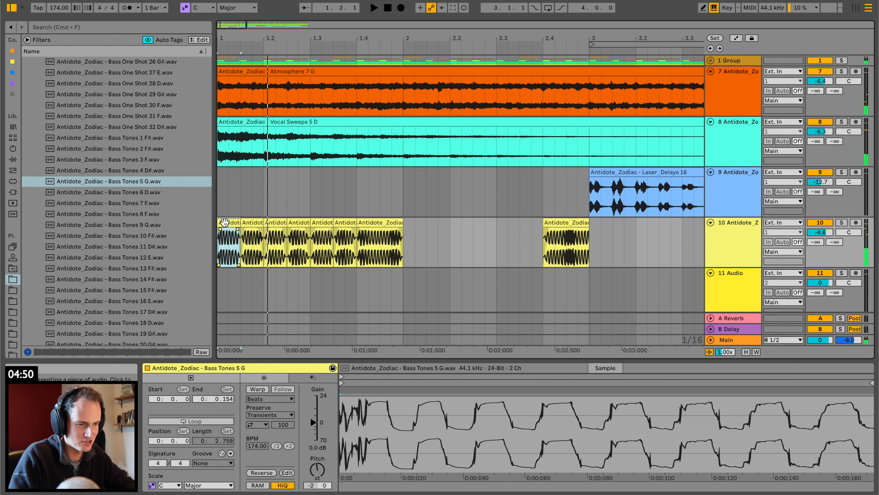
key("space")
left_click(255, 223, "shift")
key("space")
left_click(405, 243)
key("super+v")
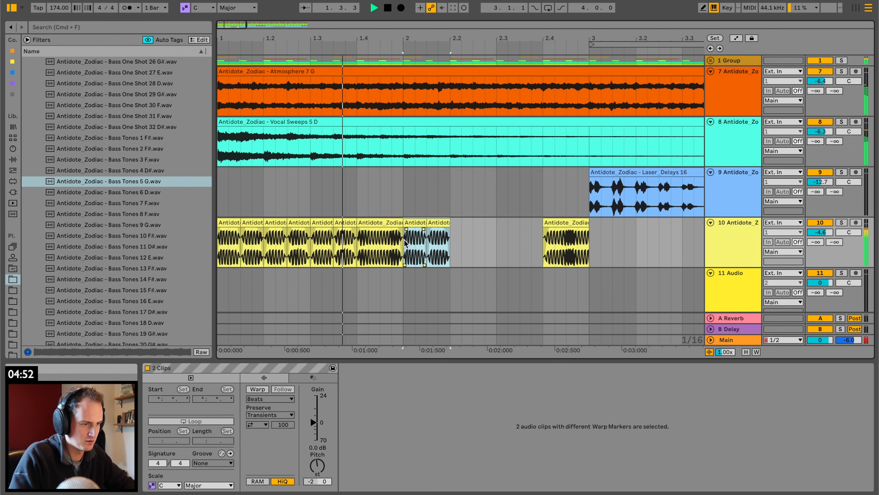
key("super+d")
key("super+z")
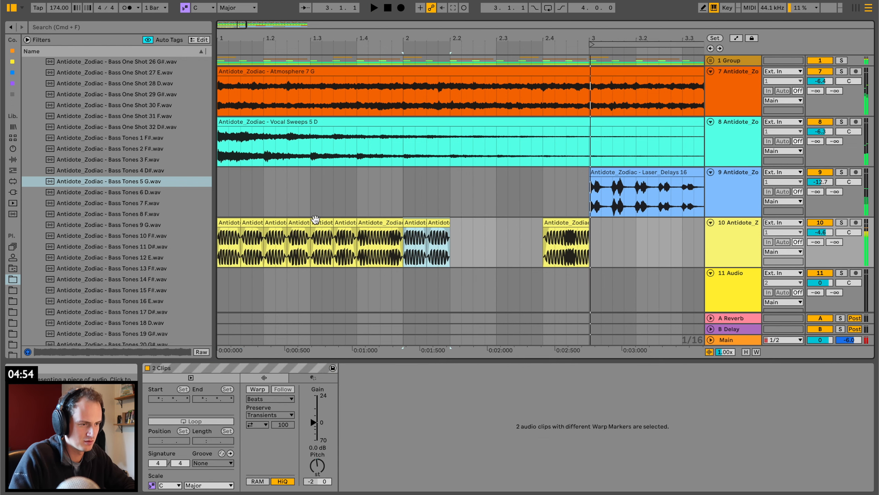
Copy the four bass slices between beats 1.2 and 1.4 to beat 2.2, filling the gap before 2.4.
left_click(313, 233)
left_click(351, 223, "shift")
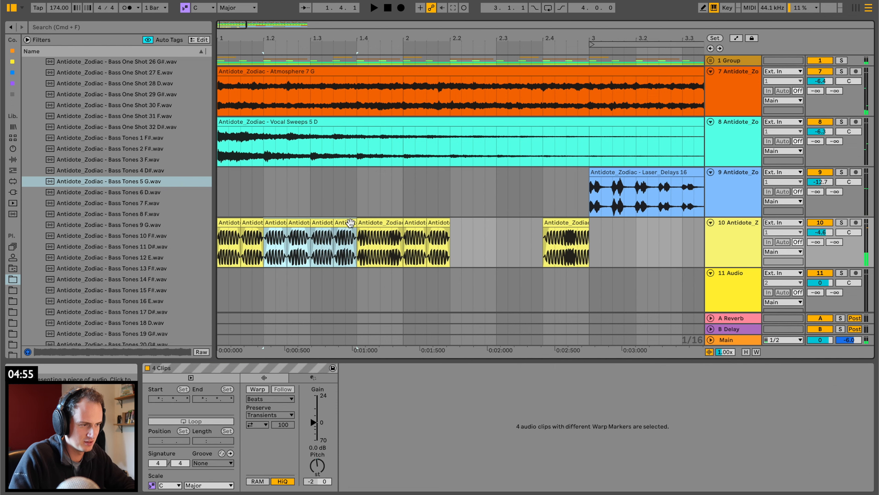
left_click(453, 235)
key("super+v")
Play back the complete two-bar bass pattern with the other tracks.
left_click(321, 246)
key("space")
scroll(320, 244, "down", 1)
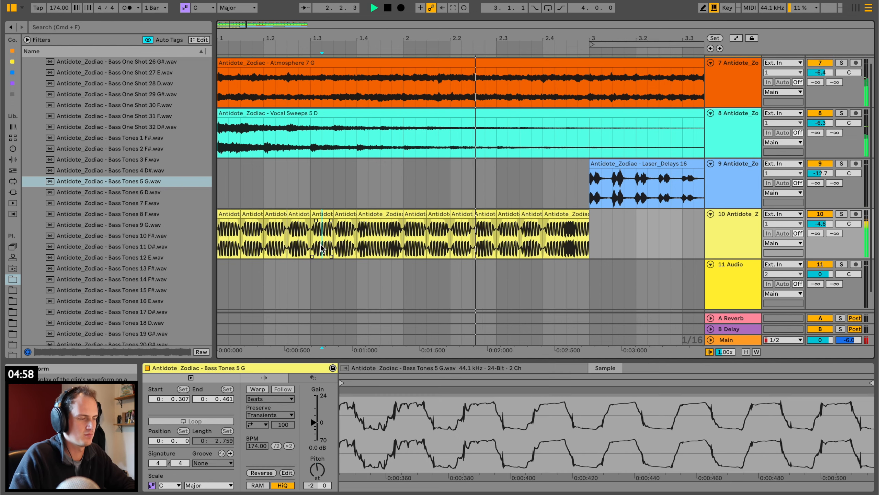
key("space")
left_click(229, 213)
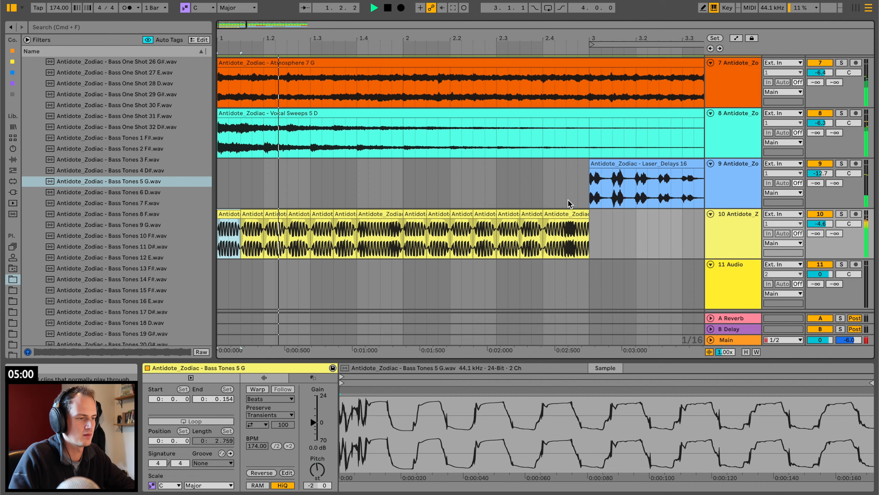
left_click_drag(401, 40, 398, 37)
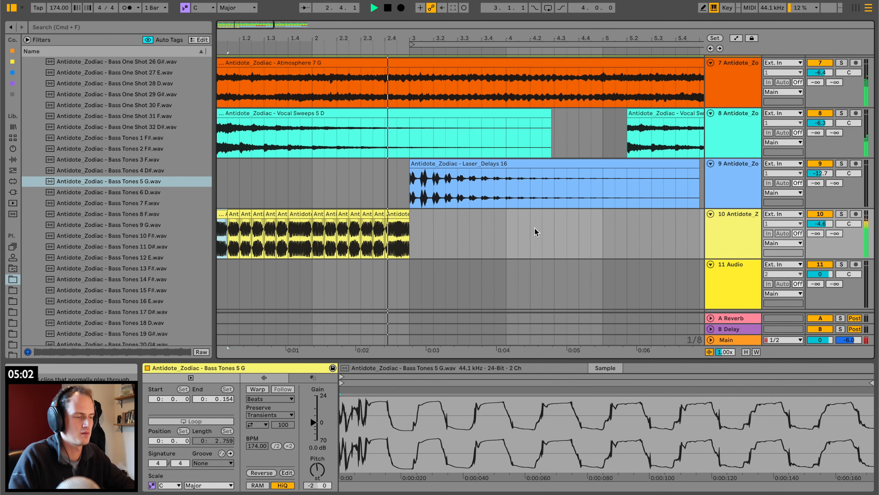
key("space")
Add a MIDI track below the bass track, search the plug-ins for "serum" and load Serum 2 on it.
key("super+shift+t")
left_click(12, 192)
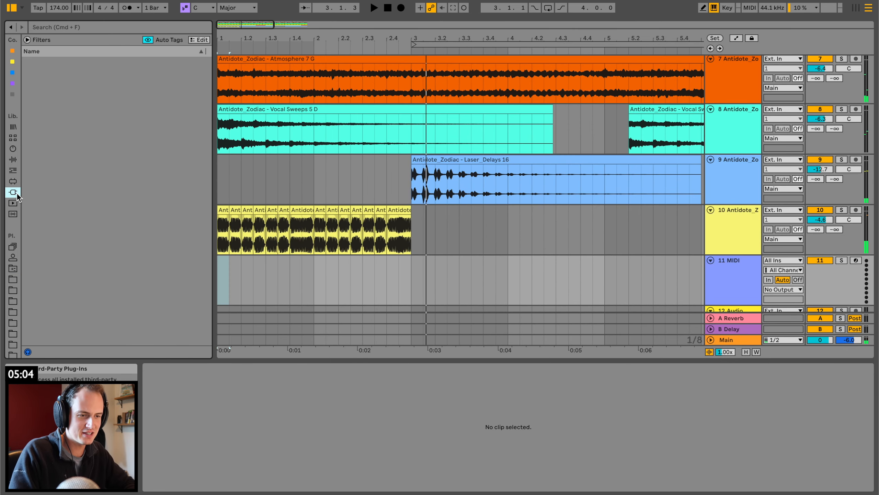
left_click(78, 24)
type("serum")
left_click(66, 105)
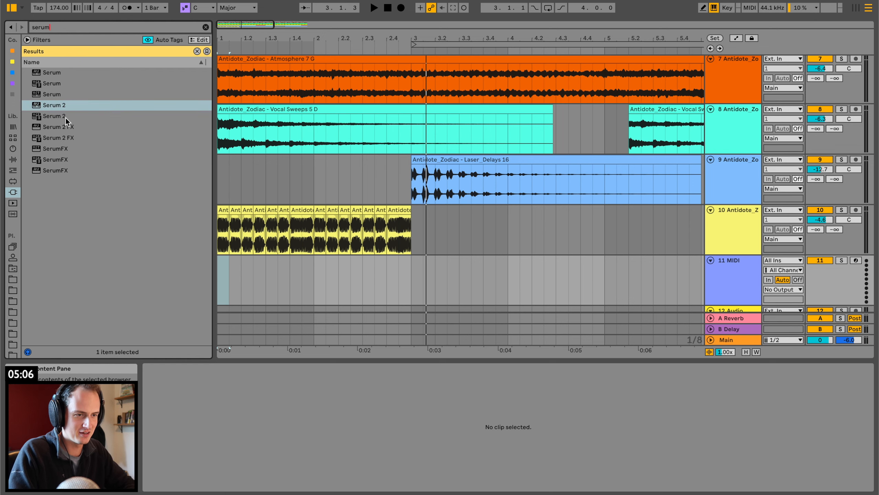
left_click(68, 117)
left_click_drag(399, 294, 400, 293)
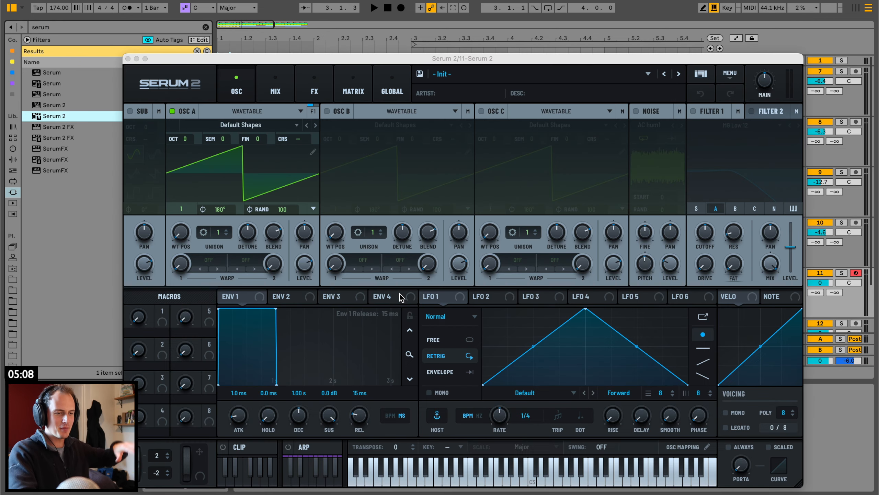
Load BA Reese 01 from the Antidote Audio - Zodiac Serum Presets and switch to BA Reese 02.
left_click(524, 78)
mouse_move(526, 104)
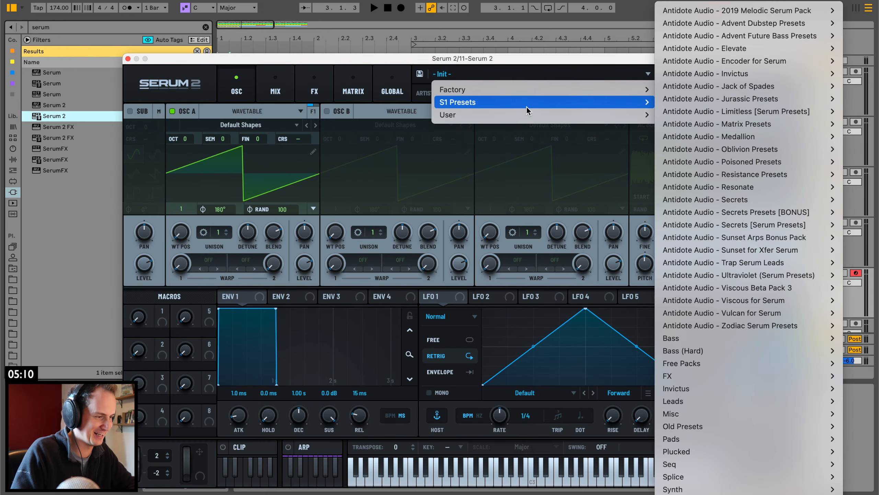
mouse_move(731, 327)
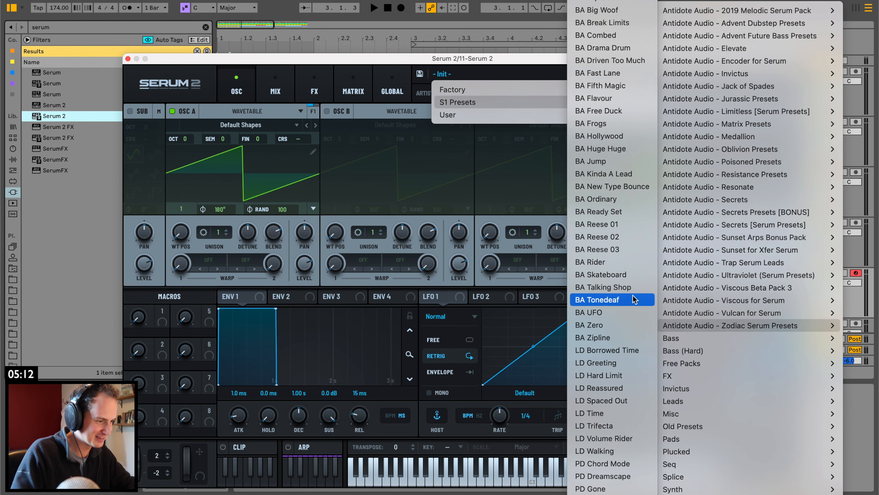
left_click(619, 225)
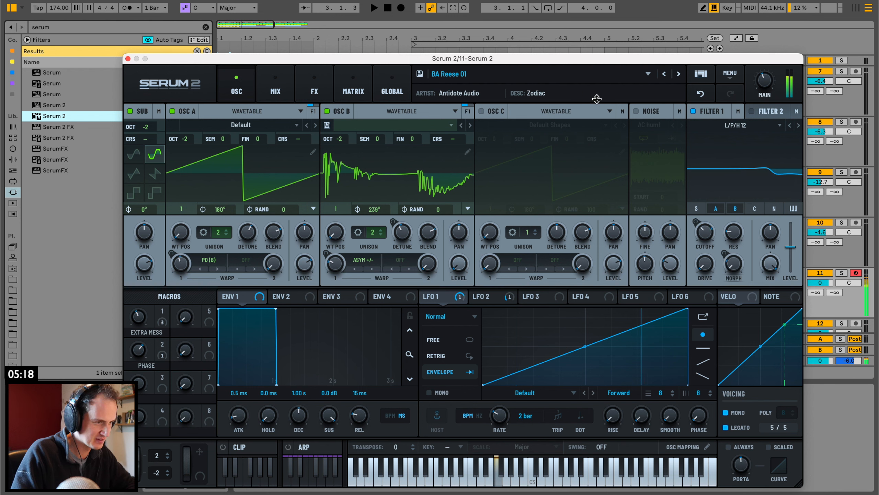
left_click(677, 74)
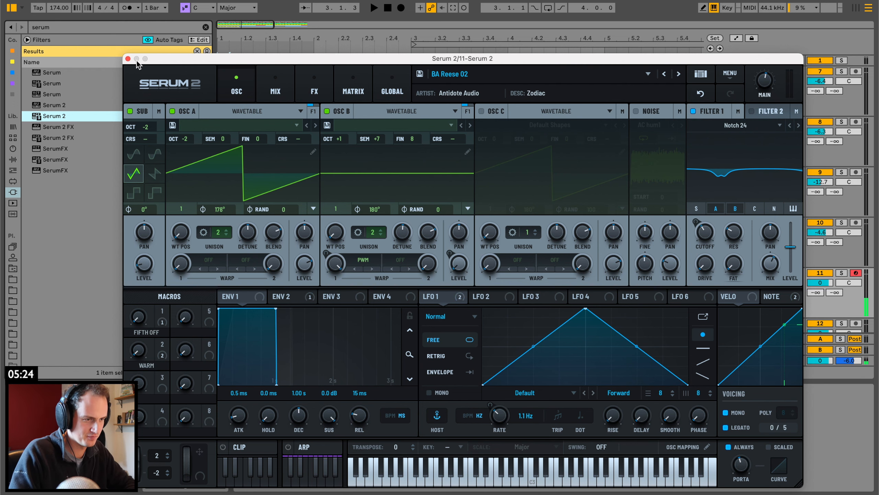
Close the Serum 2 window and create an empty two-bar MIDI clip from bar 3 to bar 5 on its track.
left_click(128, 58)
key("space")
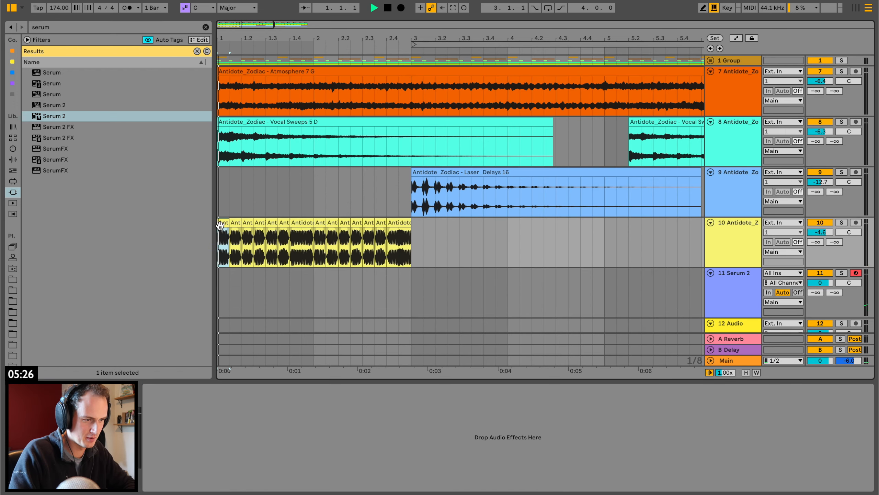
left_click_drag(412, 295, 606, 293)
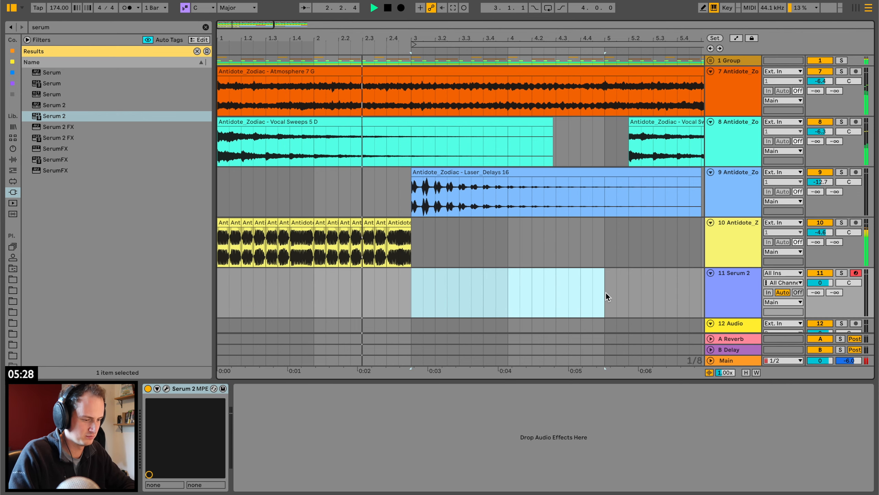
key("ctrl+shift+m")
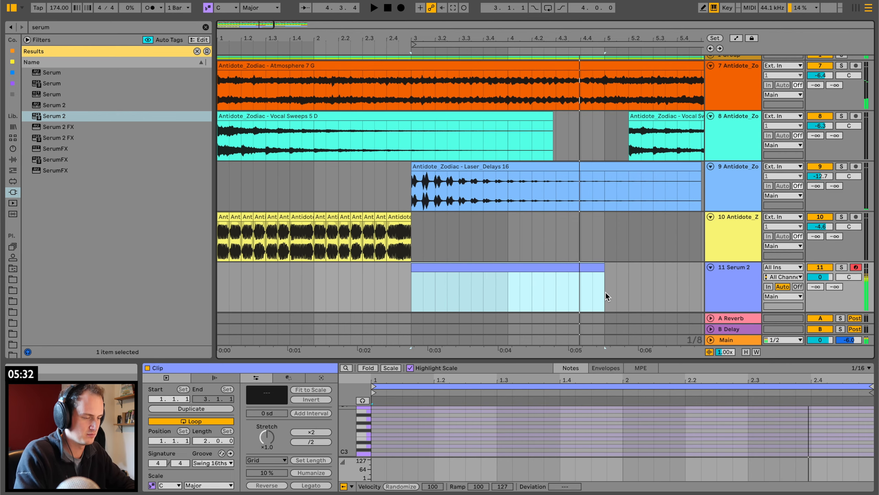
Draw a one-bar C3 note at the clip's start, duplicate it into the second bar, and lower the copy to B2.
scroll(379, 448, "down", 2)
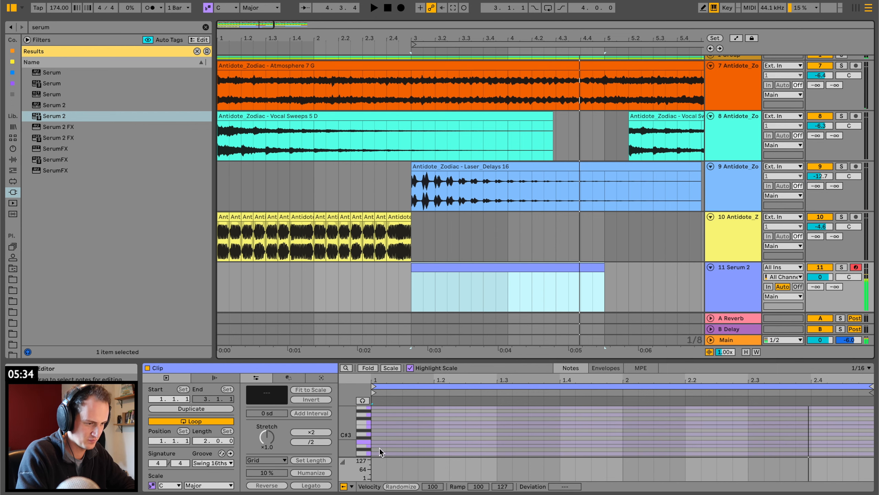
double_click(373, 442)
left_click_drag(384, 442, 624, 442)
key("space")
key("space")
key("super+d")
key("Down")
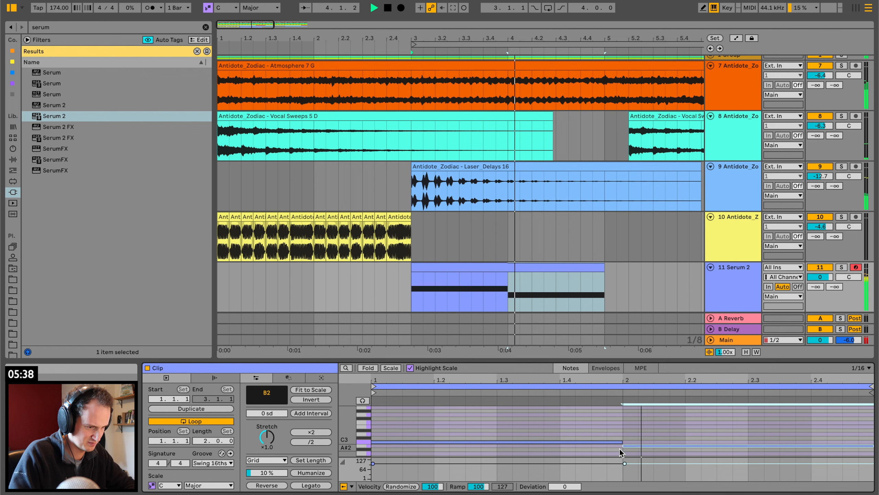
Set the scale of the MIDI clip to F Minor.
left_click(169, 485)
left_click(169, 426)
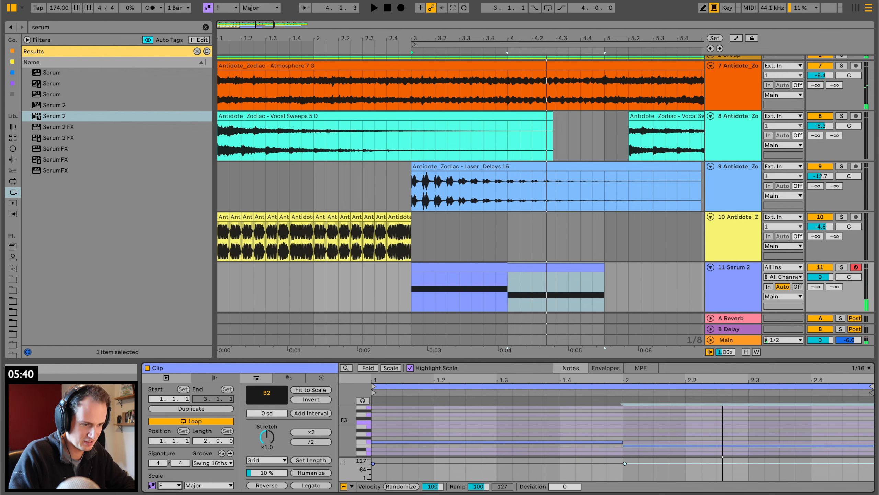
left_click(218, 486)
left_click(225, 194)
key("space")
Lower the clip's second note to A♭2 and shorten it to half a bar.
key("Down")
key("Down")
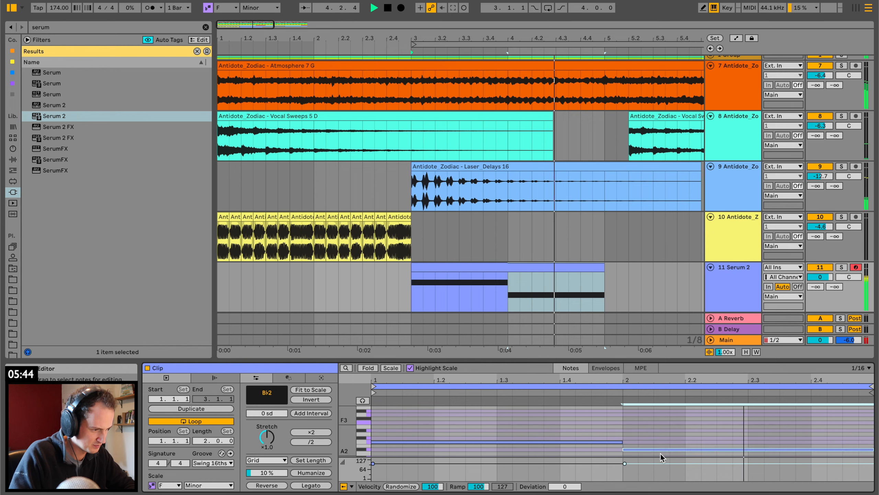
key("Down")
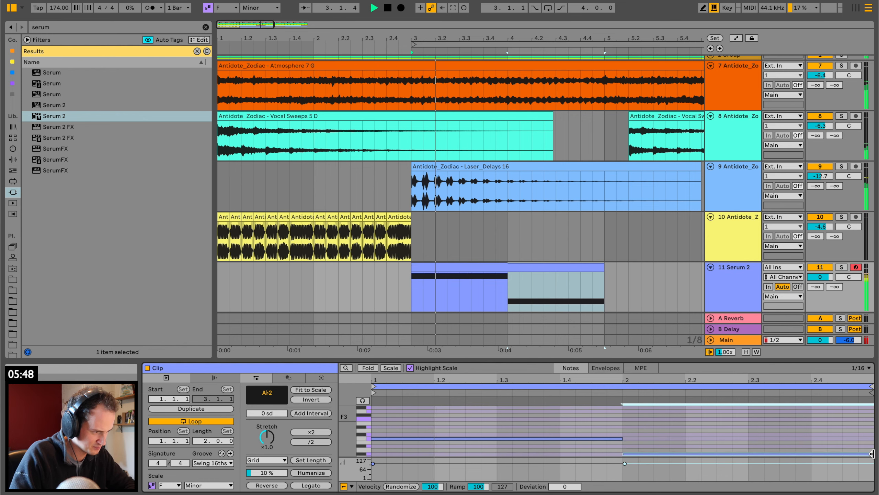
left_click_drag(871, 454, 747, 454)
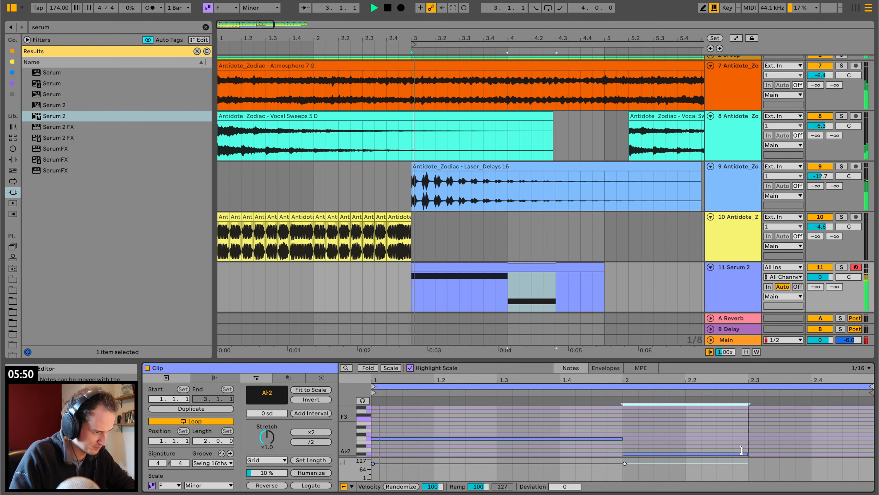
Duplicate the A♭2 note, lower the copy to G2, and lengthen the A♭2 note so it slightly overlaps the copy.
key("super+d")
key("Down")
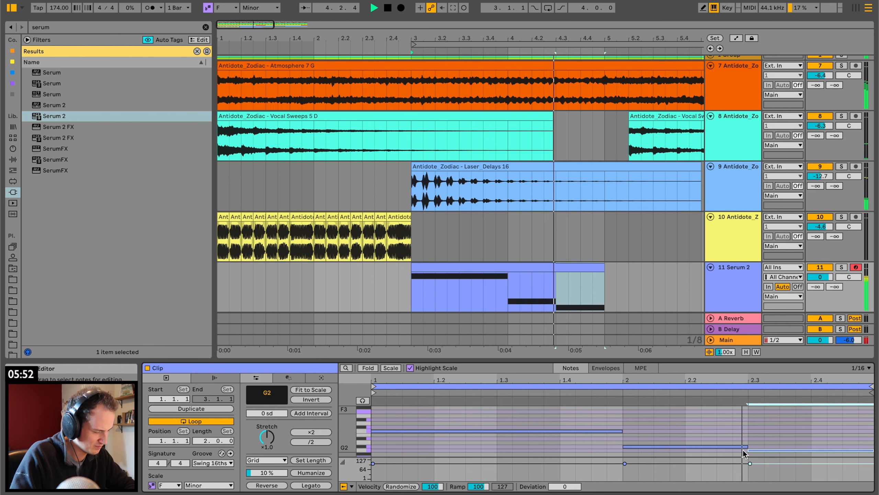
left_click_drag(747, 446, 762, 447)
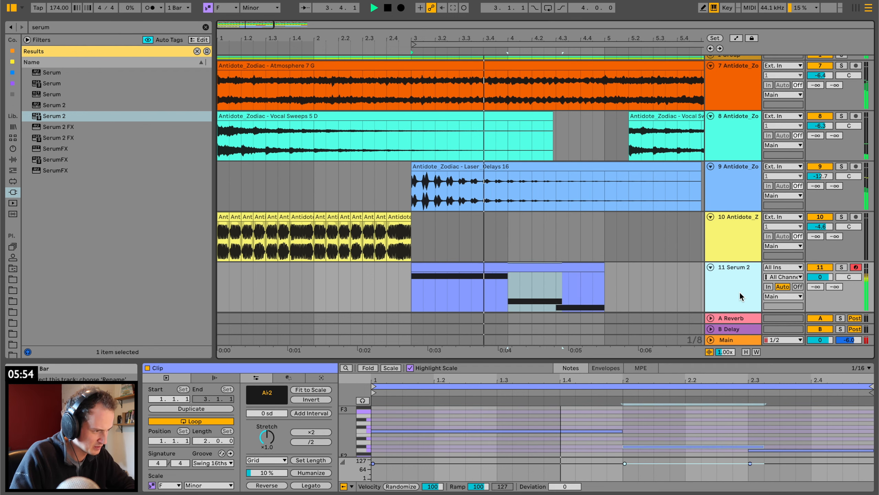
Open Serum 2 from its track and raise the portamento slightly.
double_click(740, 294)
left_click(167, 388)
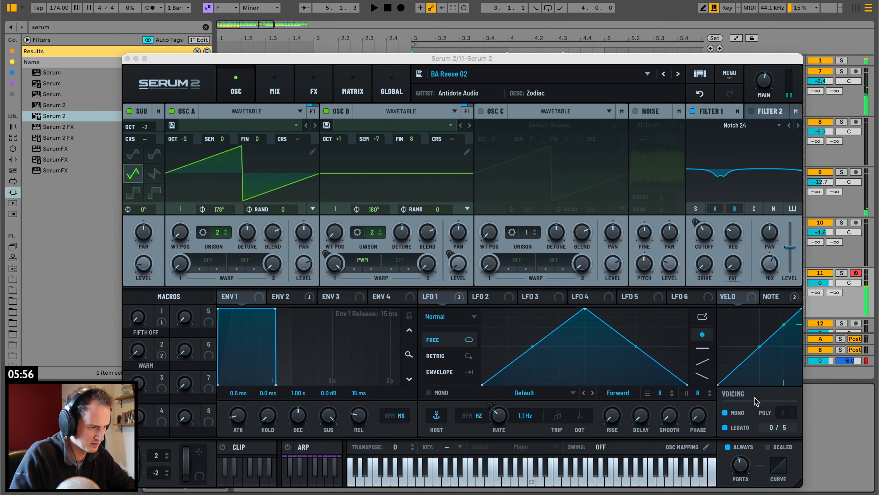
left_click_drag(739, 469, 739, 461)
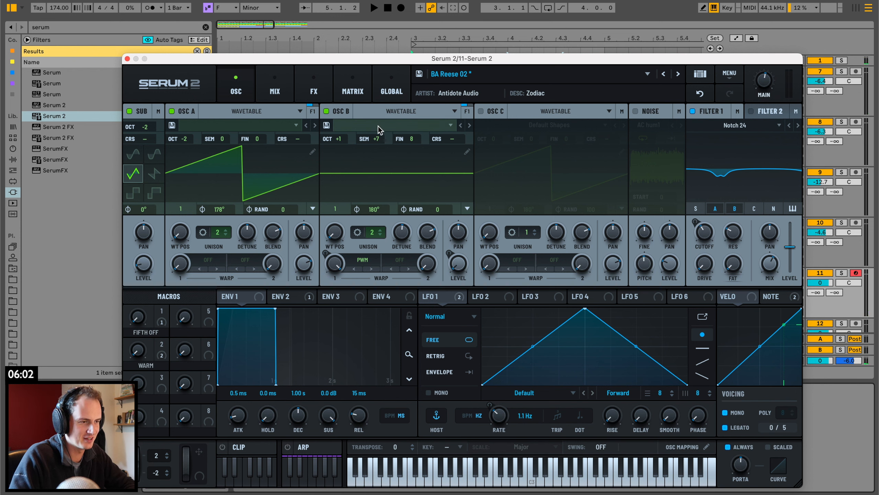
Try the FIFTH OFF macro at 100 and the WARM macro during playback, and close the Serum 2 window.
left_click_drag(135, 320, 188, 168)
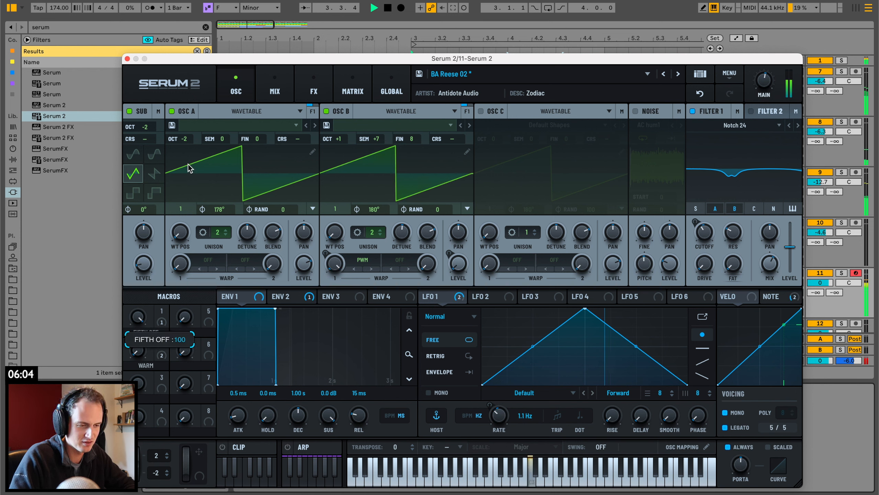
left_click_drag(146, 350, 150, 278)
left_click_drag(146, 329, 145, 349)
key("space")
left_click(128, 59)
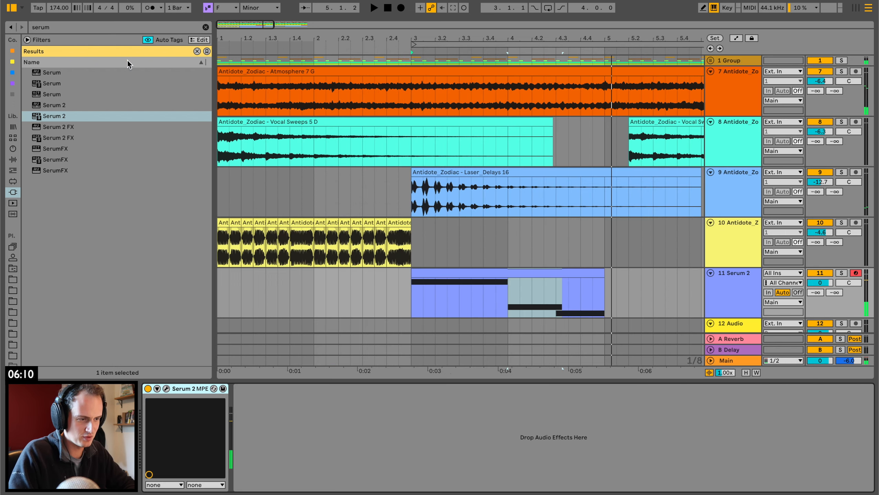
Show automation and ramp Serum 2's FIFTH OFF from 0 to 100 over the last eighth note before bar 4.
key("a")
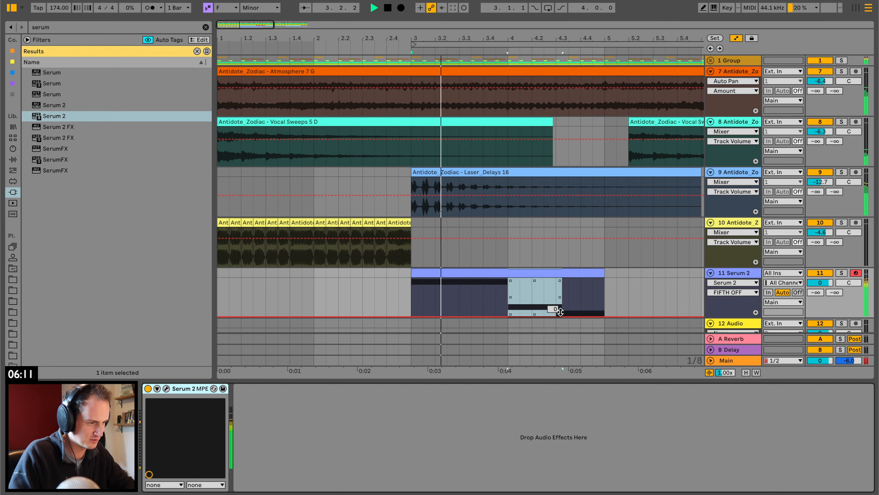
key("space")
key("space")
key("space")
left_click(505, 317)
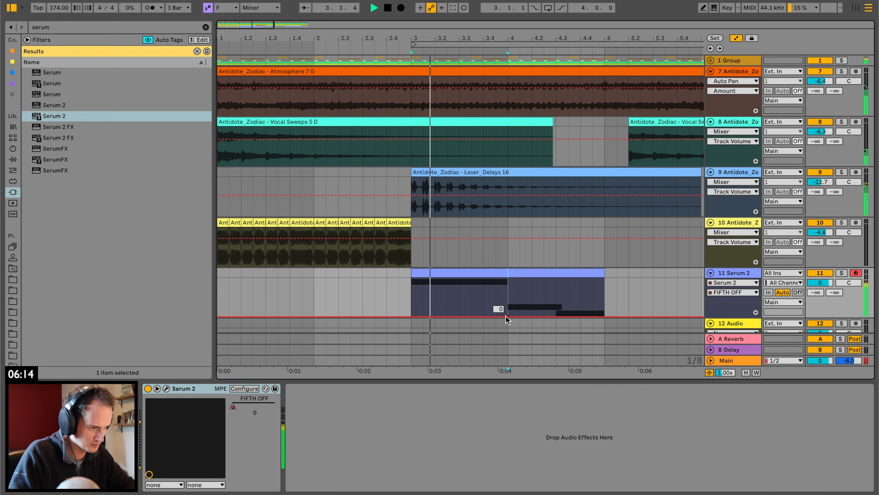
left_click(500, 316)
left_click_drag(507, 316, 508, 278)
Hold FIFTH OFF at 100 until 4.2.3 and ramp it down to 0 by about 4.3.3.
key("space")
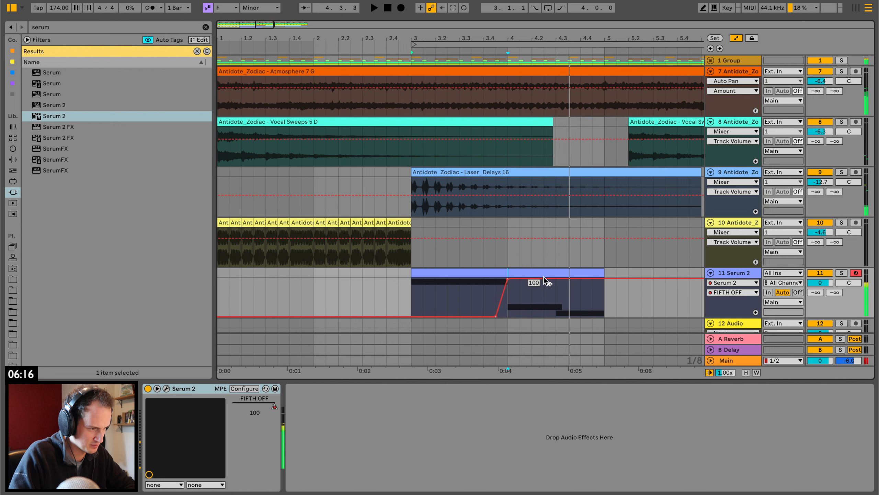
left_click(544, 278)
key("space")
left_click_drag(562, 278, 568, 316)
key("space")
key("space")
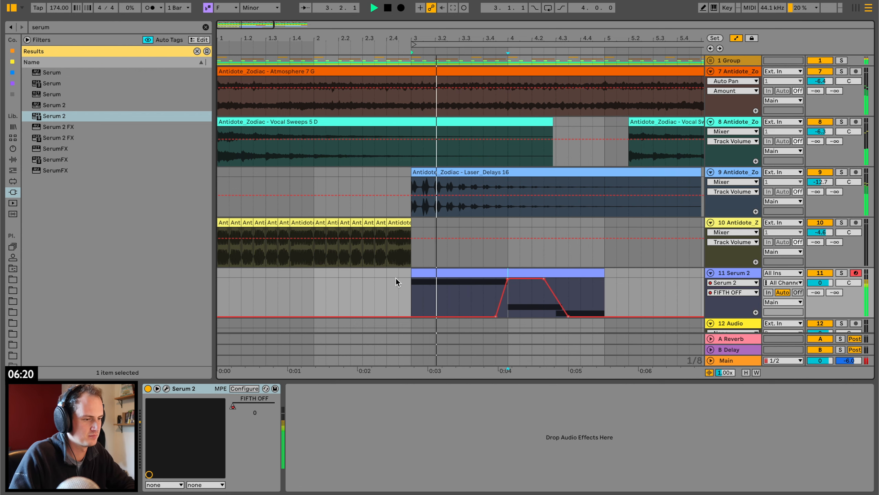
Group the sliced bass tones track and the Serum 2 track.
left_click(220, 220)
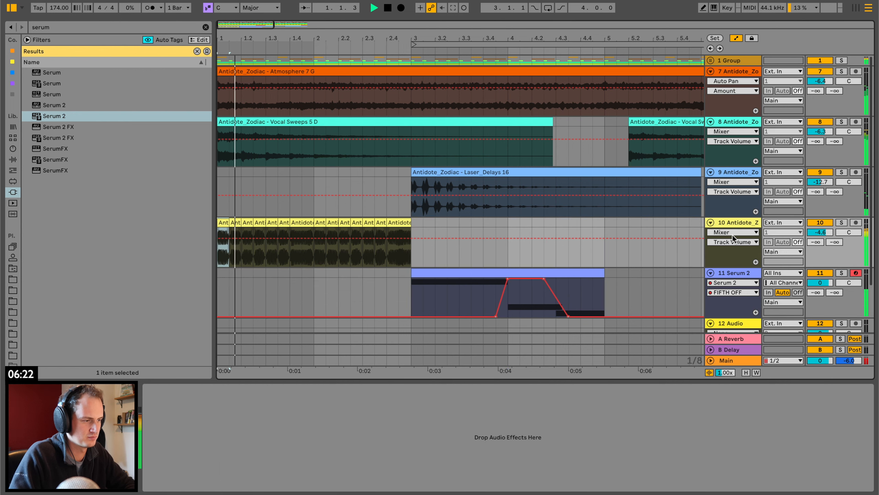
left_click(740, 272, "shift")
key("ctrl+g")
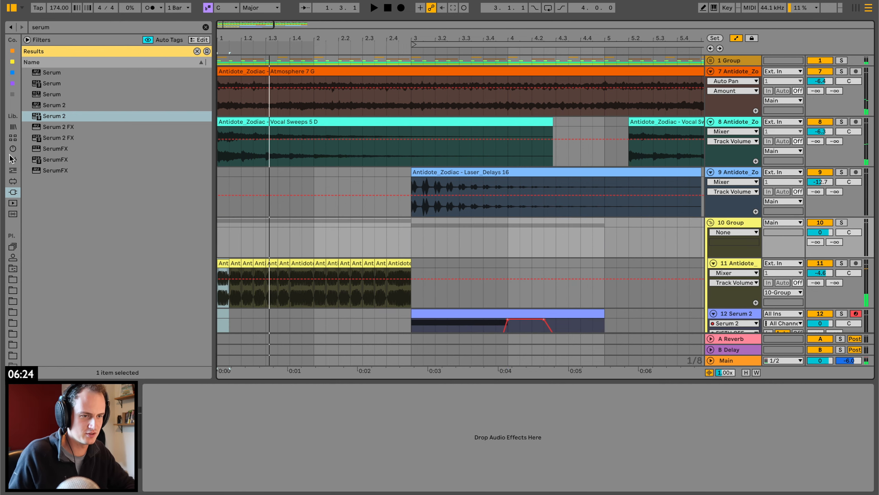
Clear the search, find Saturator among the audio effects, and load it on the bass group.
left_click(13, 160)
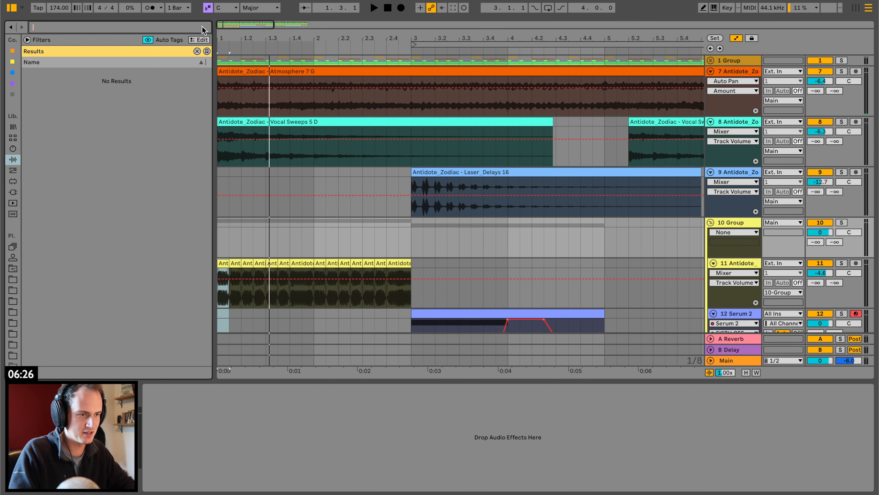
scroll(102, 239, "down", 5)
left_click_drag(60, 264, 197, 246)
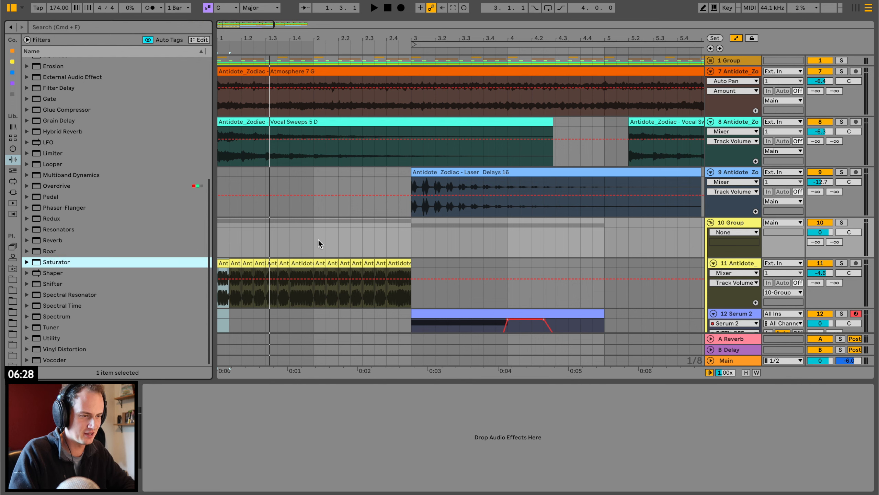
left_click_drag(318, 244, 318, 244)
key("space")
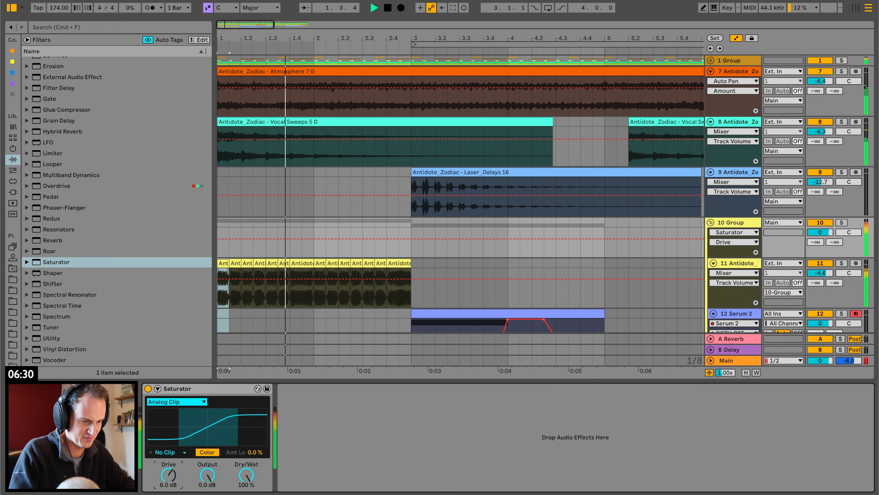
Set Saturator's Drive to 3.4 dB and its clip mode to Hard Clip.
key("space")
left_click_drag(168, 475, 169, 483)
key("space")
left_click(175, 452)
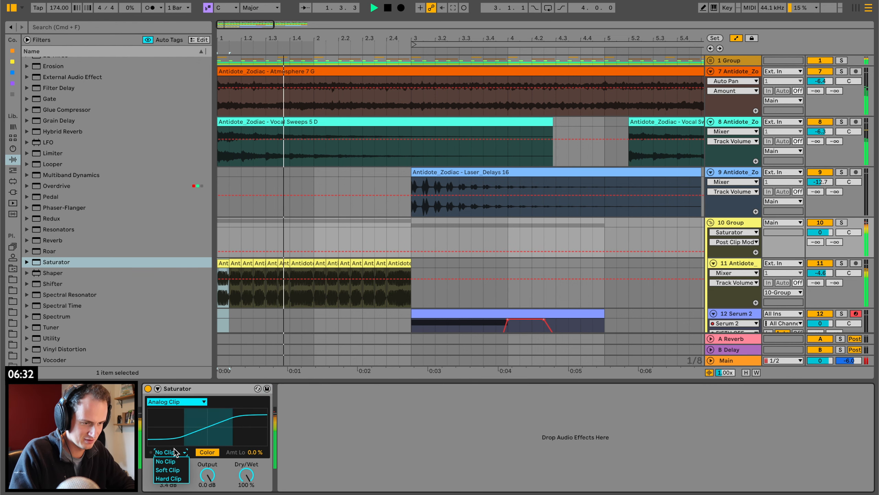
left_click(168, 478)
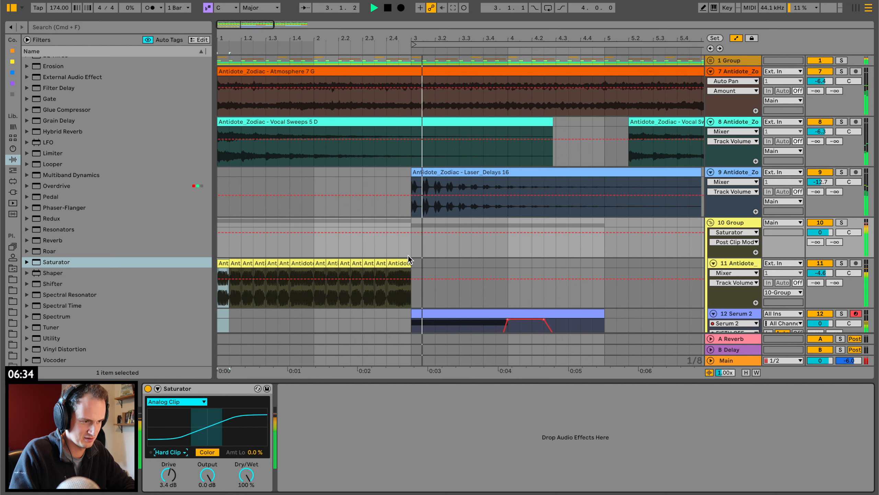
Play back the bass parts and add Utility after Saturator on the bass group.
scroll(280, 261, "down", 5)
left_click(223, 173)
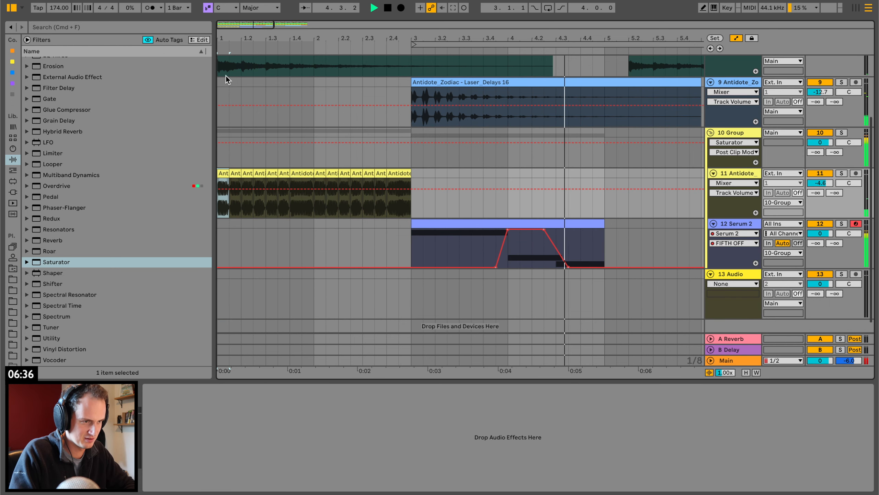
key("space")
key("space")
scroll(225, 76, "up", 4)
key("space")
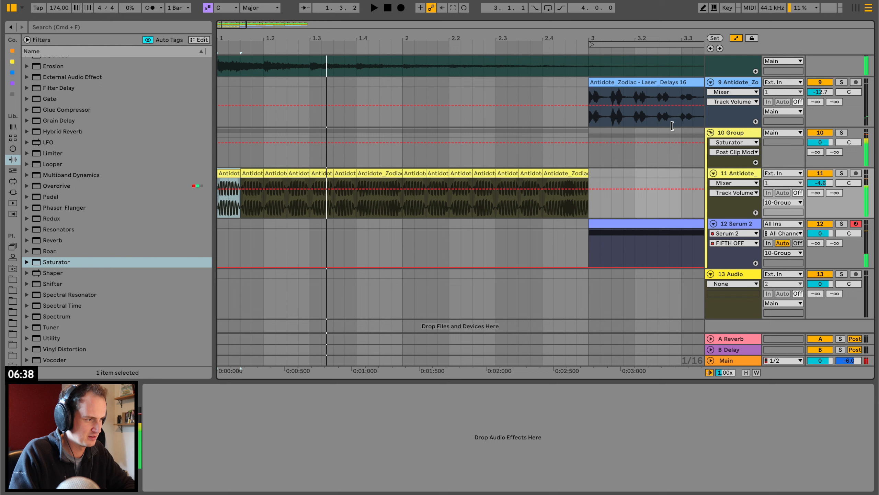
left_click_drag(45, 341, 257, 151)
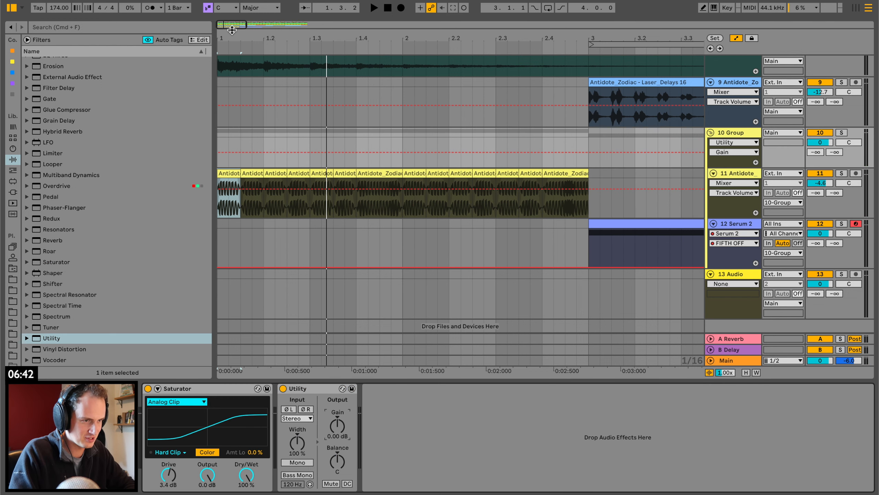
Automate the bass group's Utility gain to dip at bar 1 and ramp back to 0.00 dB within about a sixteenth note.
left_click_drag(232, 30, 243, 153)
left_click(228, 152)
key("space")
key("space")
key("space")
key("space")
key("space")
key("space")
key("space")
key("space")
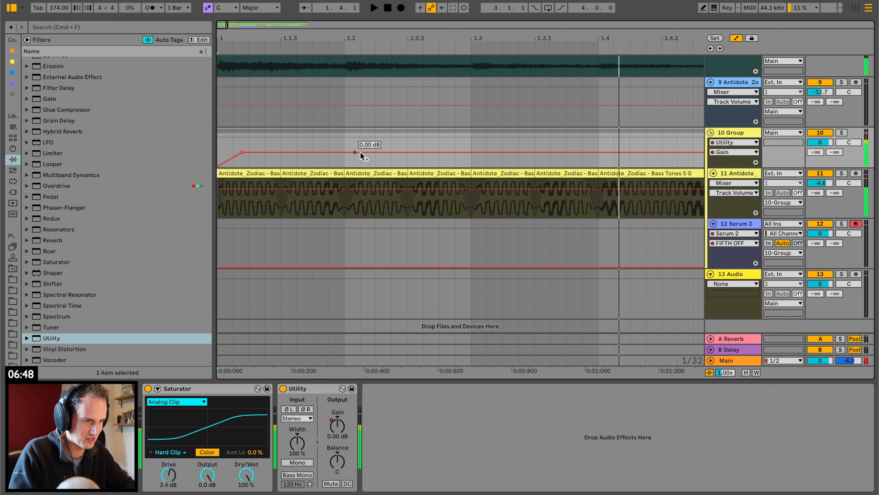
Add a shorter Utility gain dip at 1.2 that recovers quickly to 0.00 dB.
left_click_drag(351, 152, 344, 166)
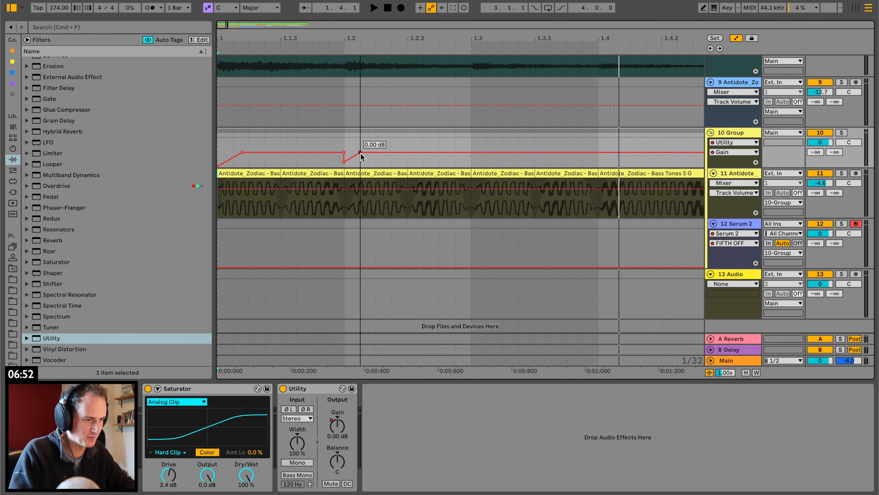
key("space")
Copy the gain automation of the first beat and paste it at 1.3.3.
key("space")
left_click_drag(344, 162, 219, 143)
key("space")
key("space")
key("space")
key("space")
key("space")
key("space")
key("space")
key("space")
key("ctrl+c")
left_click(531, 140)
key("ctrl+v")
key("space")
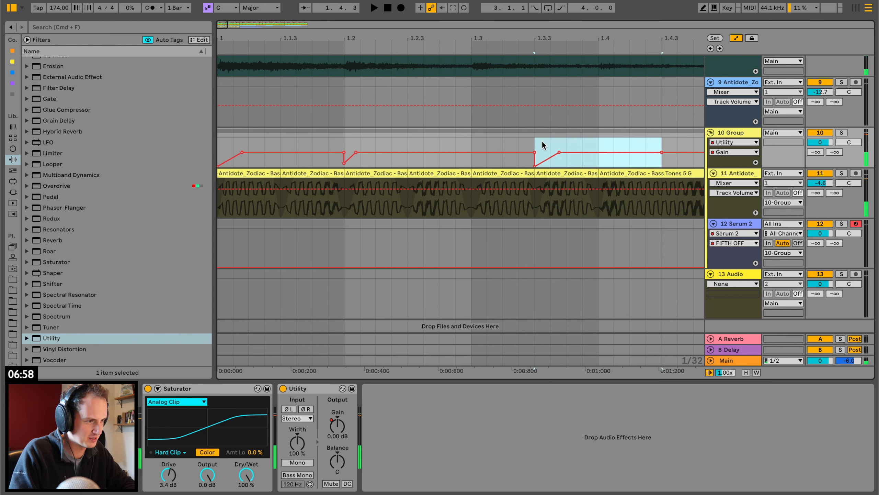
Copy the gain automation from 1.2 to 1.3 and paste it at 1.4.
left_click_drag(345, 139, 471, 140)
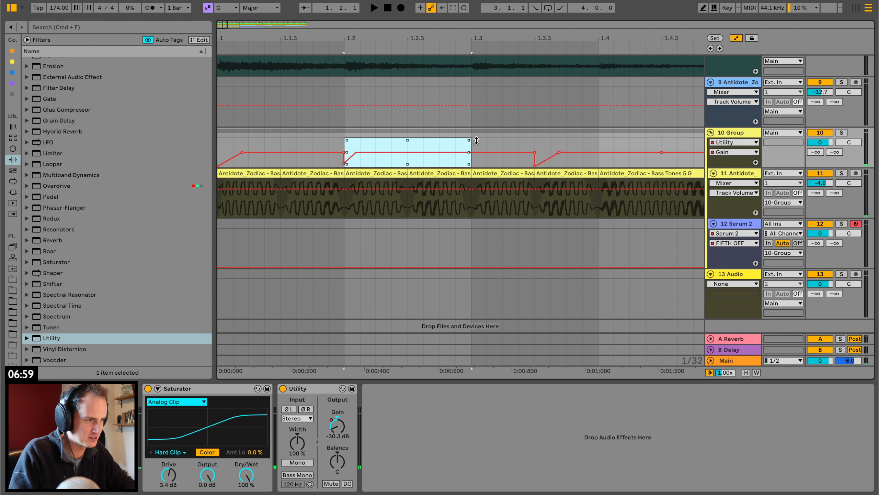
key("ctrl+c")
left_click(595, 139)
key("ctrl+v")
key("space")
Duplicate bar 1's gain automation three times across bars 2 to 4 and play it back from the start.
left_click_drag(595, 41, 298, 42)
key("space")
key("space")
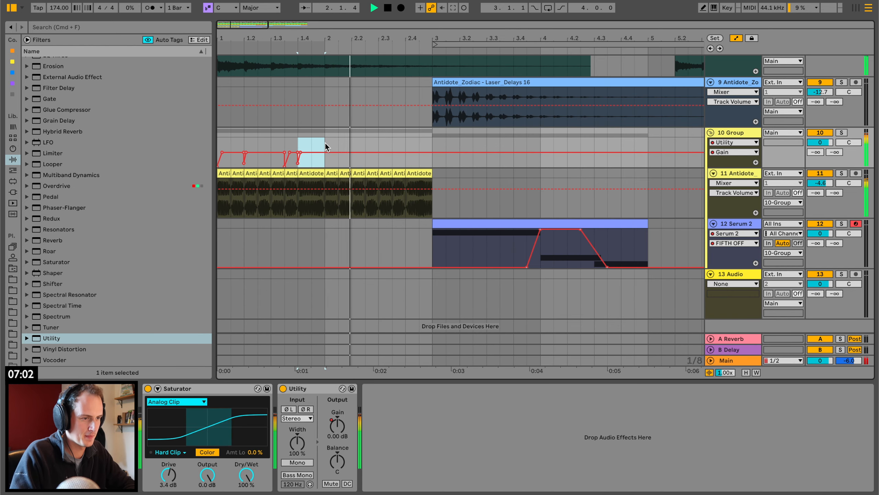
left_click_drag(325, 142, 184, 144)
key("ctrl+d")
key("ctrl+d")
key("ctrl+d")
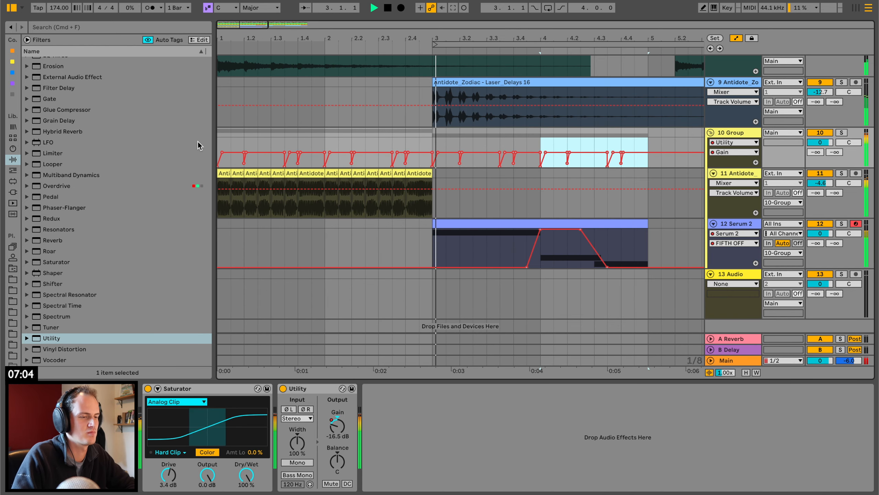
left_click(219, 139)
key("space")
key("space")
Find Erosion among the audio effects and load it on the sliced bass tones track.
left_click(734, 223)
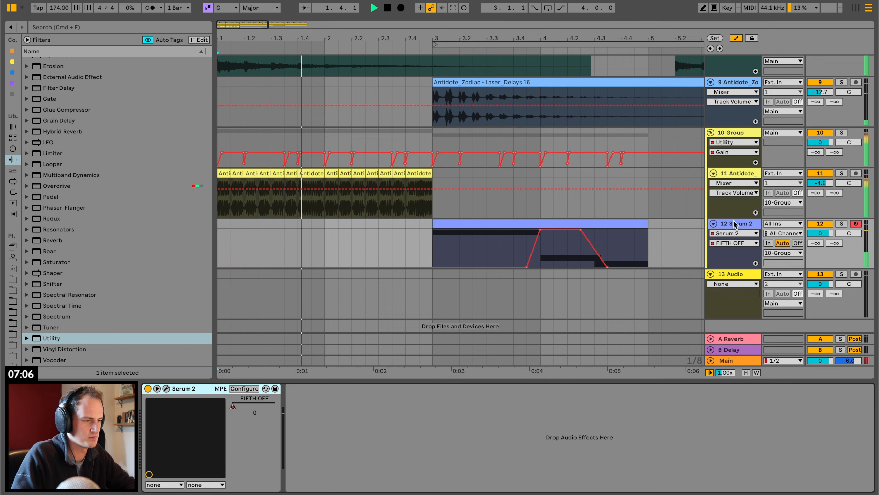
scroll(87, 242, "up", 3)
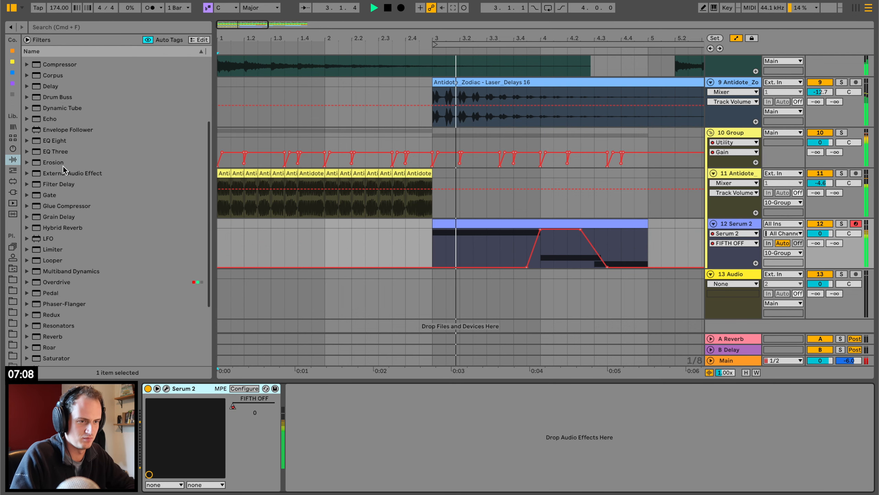
left_click(70, 162)
left_click_drag(386, 197, 386, 200)
key("space")
key("space")
Set Erosion to Wide Noise with a frequency of 2.43 kHz and an amount of 96.6.
left_click(188, 455)
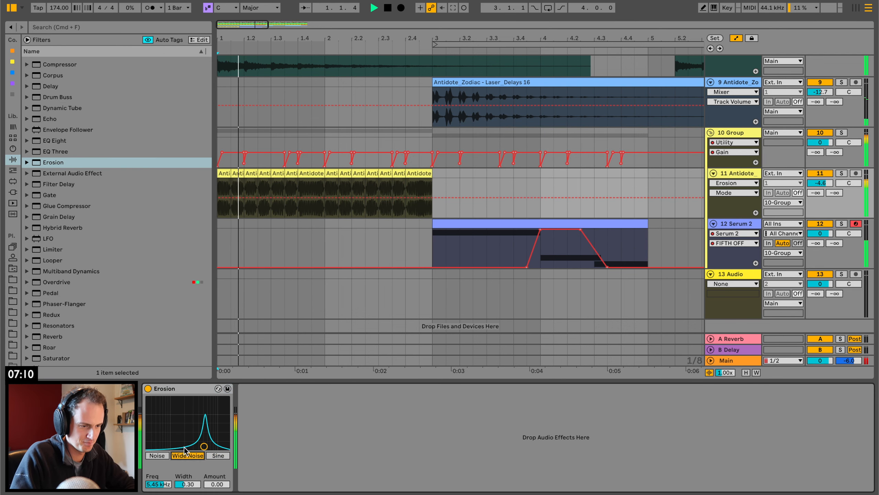
left_click_drag(203, 445, 188, 403)
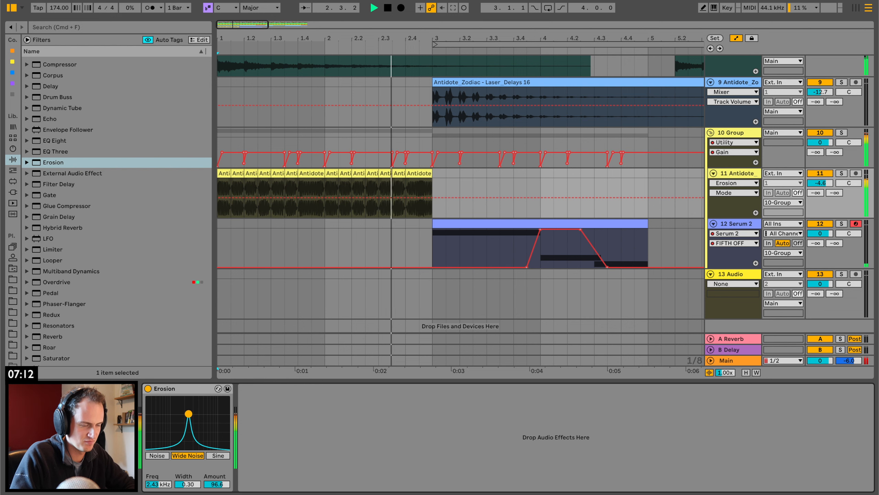
key("space")
key("space")
Move the Serum 2 clip from bar 3 to bar 7.
left_click(469, 225)
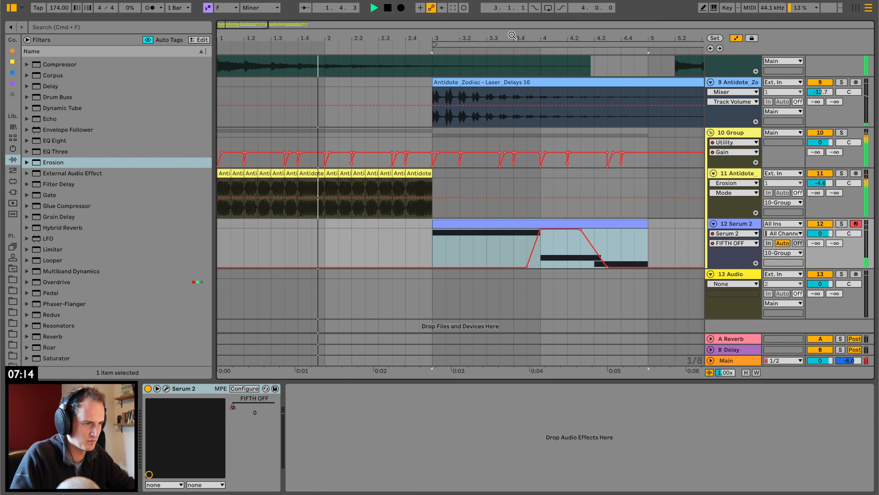
left_click_drag(512, 35, 512, 19)
key("space")
left_click_drag(342, 222, 546, 231)
key("space")
Duplicate the sliced bass tones from bars 1–2 across bars 3–4 and play them back.
left_click(324, 179)
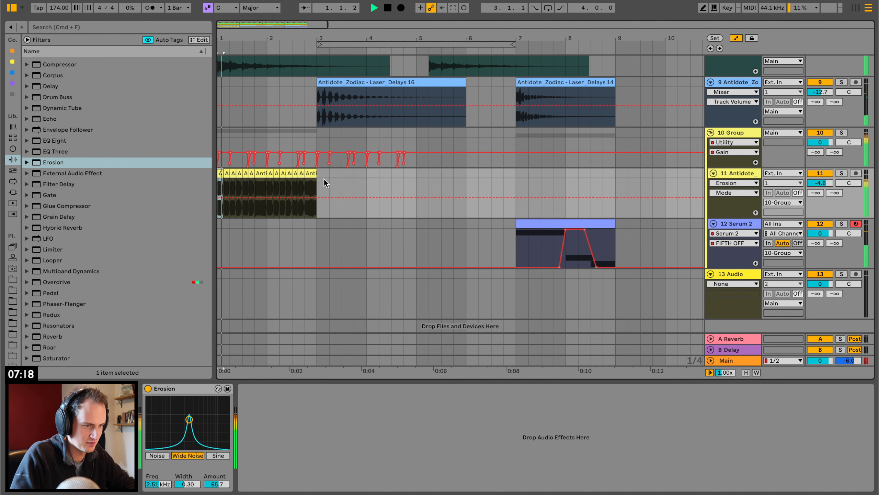
left_click_drag(318, 176, 193, 176)
key("ctrl+d")
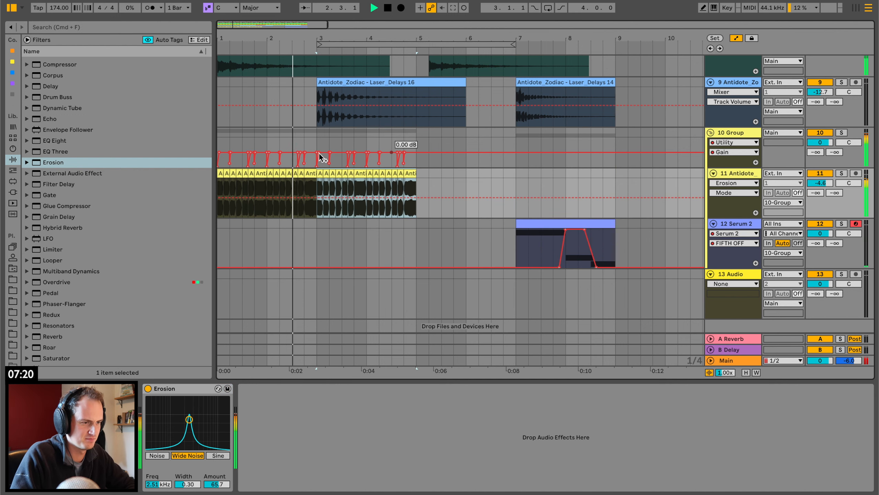
left_click(319, 173)
key("space")
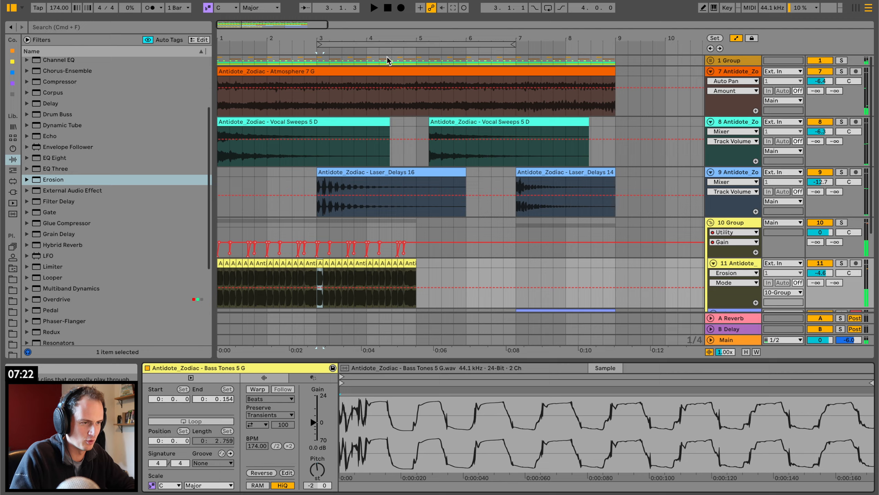
Find Bass Tones 1 F# in the Zodiac sample folder and preview it.
left_click_drag(314, 38, 313, 90)
scroll(375, 193, "down", 4)
scroll(375, 193, "left", 5)
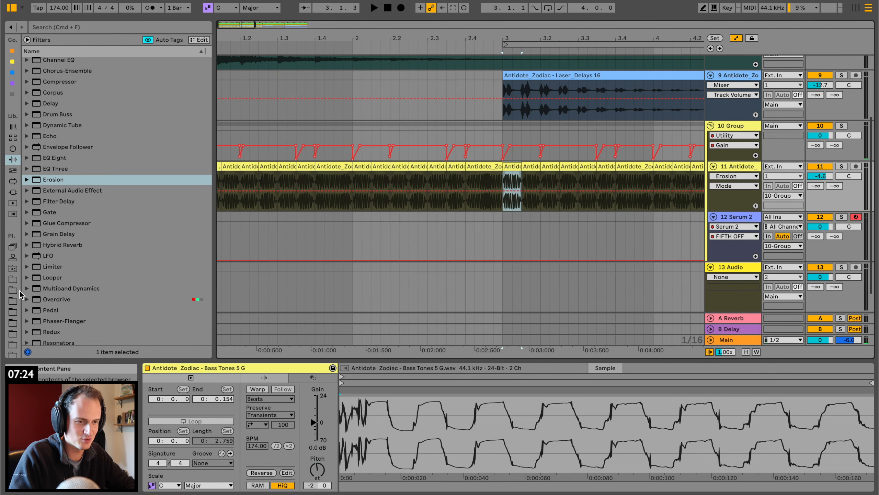
left_click(13, 281)
scroll(129, 269, "up", 3)
left_click(157, 210)
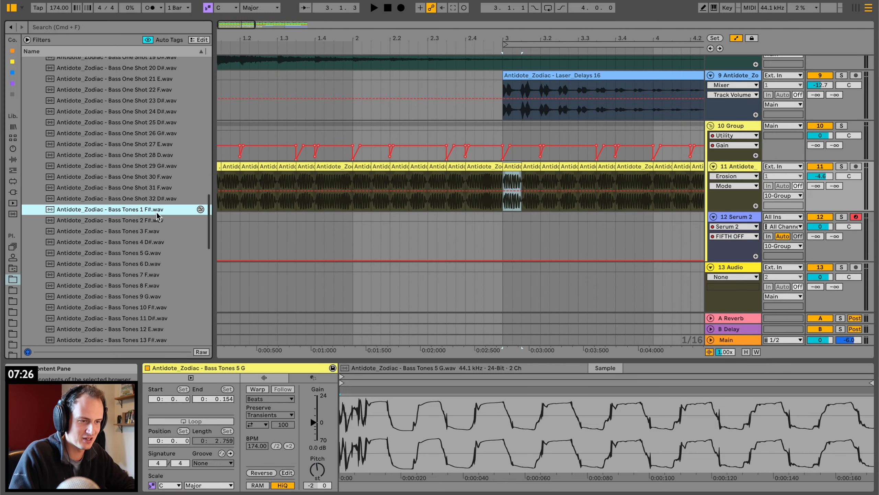
scroll(235, 170, "left", 1)
Replace the first bass slice's sample with Bass Tones 1 F#, reset its pitch to 0 semitones and play it.
left_click(229, 171)
key("space")
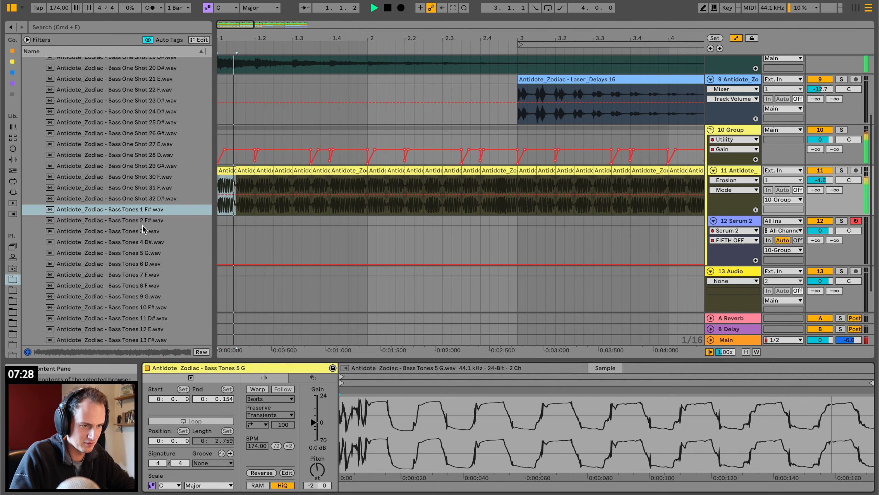
key("space")
left_click_drag(141, 209, 449, 421)
double_click(319, 470)
key("space")
key("space")
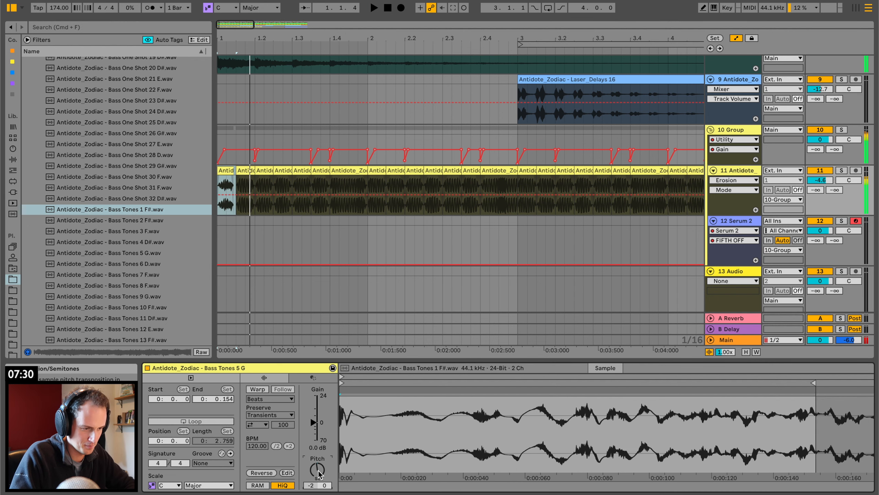
key("space")
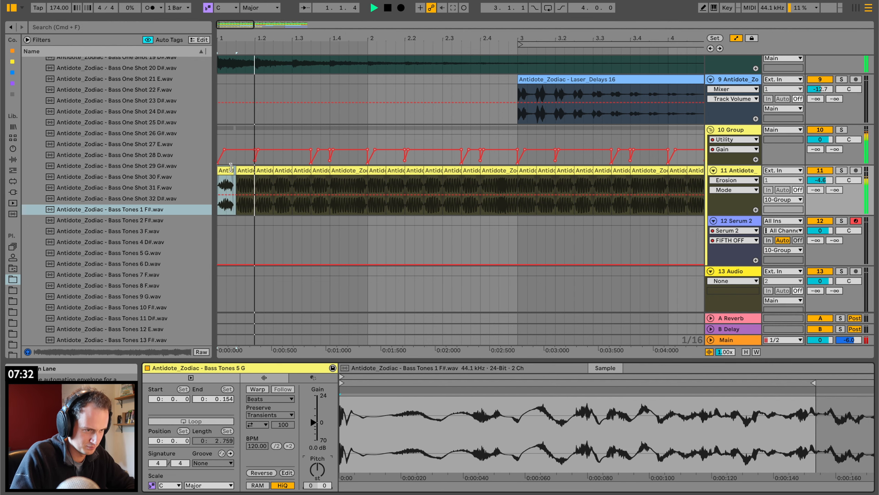
Extend the first bass slice to the start of the second slice and play it from the beginning.
key("space")
left_click_drag(232, 168, 236, 168)
key("space")
key("space")
key("space")
key("space")
key("space")
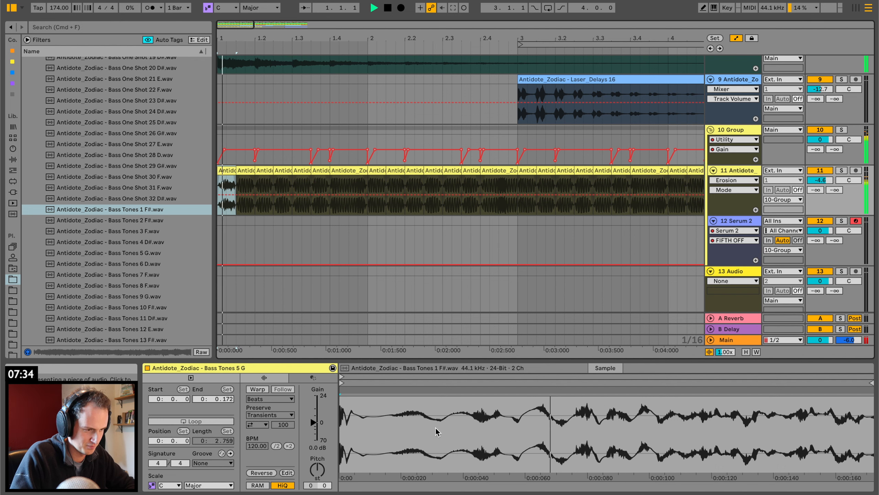
Turn on Warp and Loop for the first bass slice and move its start marker to 1.1.2.
left_click_drag(439, 381, 347, 380)
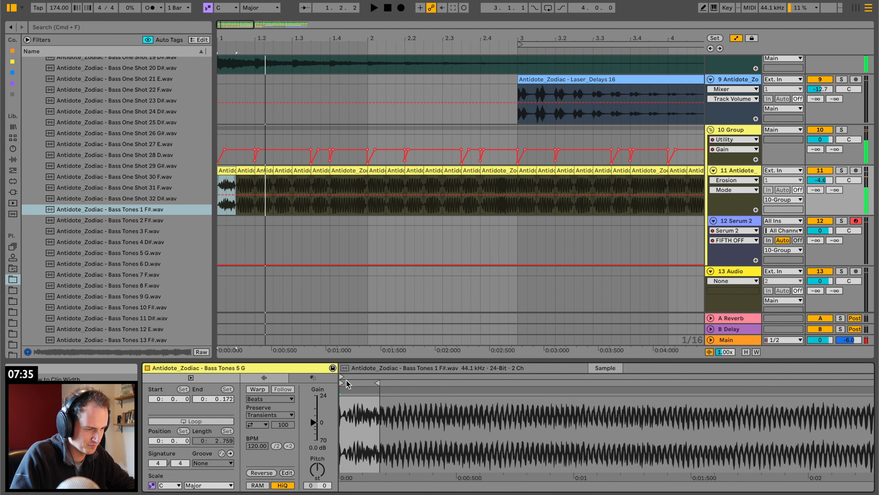
left_click(257, 388)
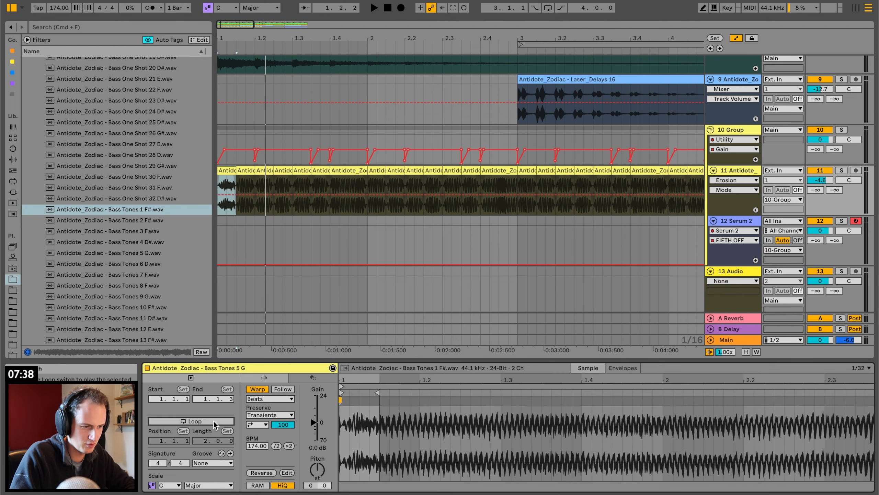
left_click(215, 420)
mouse_move(342, 393)
left_mouse_down()
mouse_move(493, 394)
mouse_move(372, 395)
left_mouse_up()
key("space")
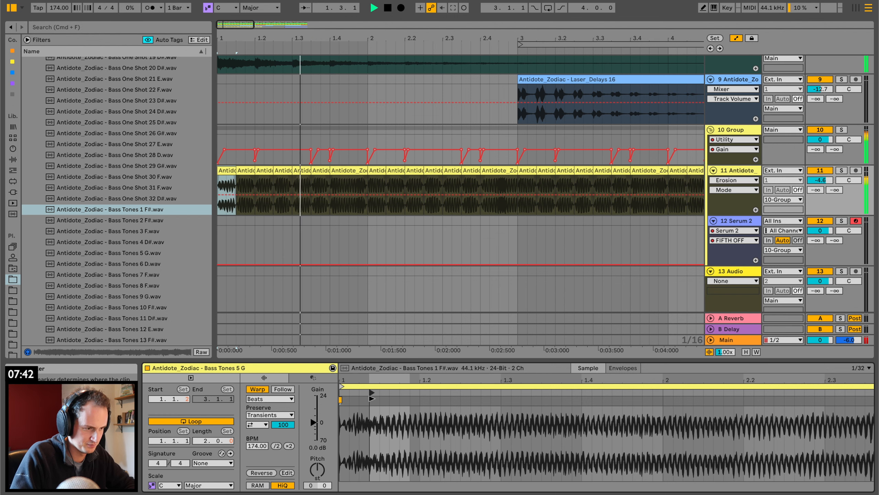
key("space")
key("space")
Set the first bass slice's pitch to -1 semitone, its start to 2.1.3 and its gain to 5.3 dB.
left_click(317, 469)
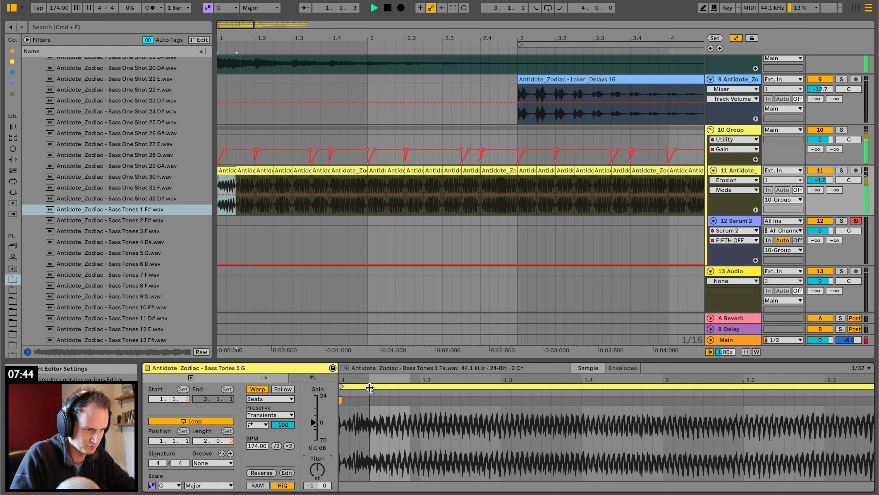
mouse_move(373, 393)
left_mouse_down()
mouse_move(765, 393)
mouse_move(711, 394)
left_mouse_up()
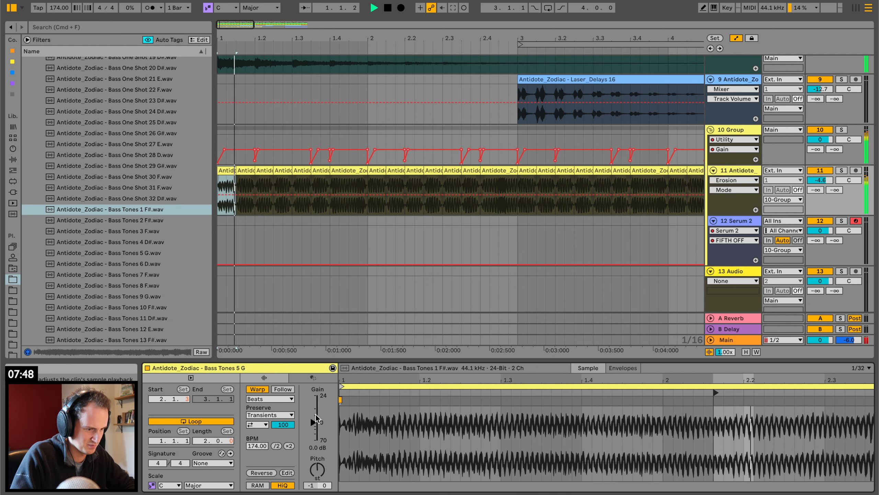
left_click_drag(316, 418, 311, 410)
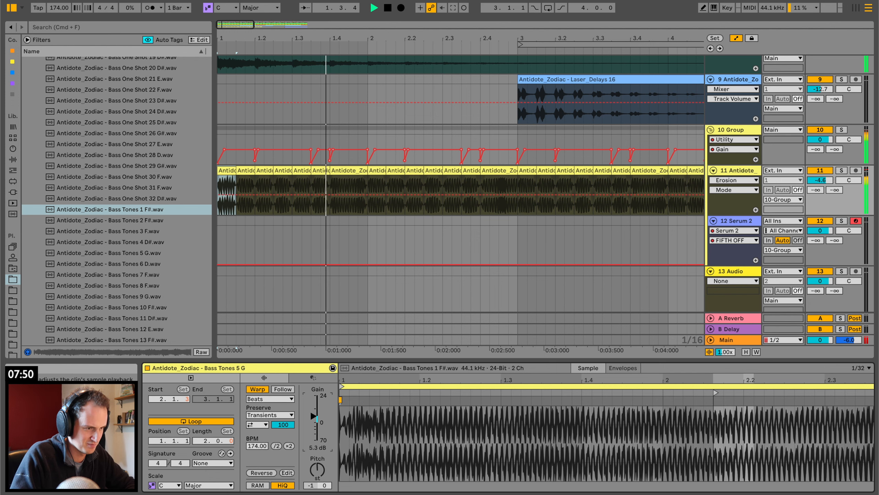
Audition Zodiac bass tones and bass one-shots as a replacement for the bass slice at bar 2.
left_click(380, 170)
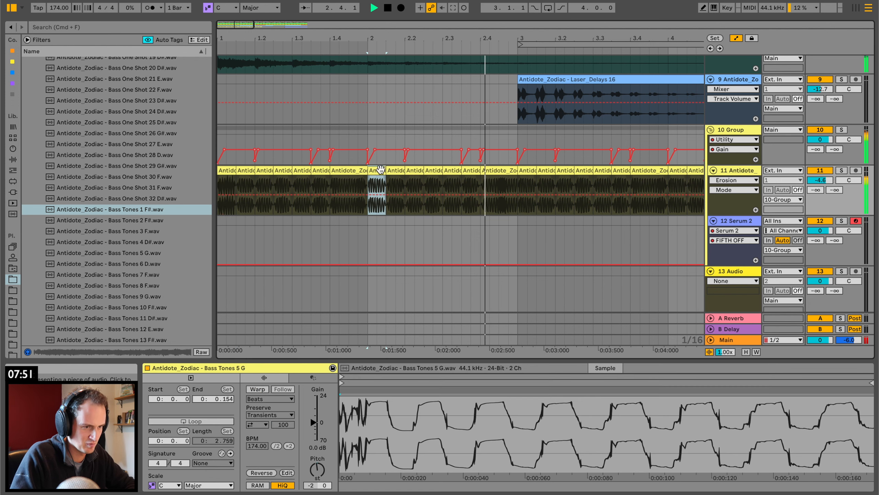
left_click(147, 221)
left_click(147, 279)
scroll(148, 279, "down", 2)
left_click(149, 140)
scroll(148, 139, "up", 5)
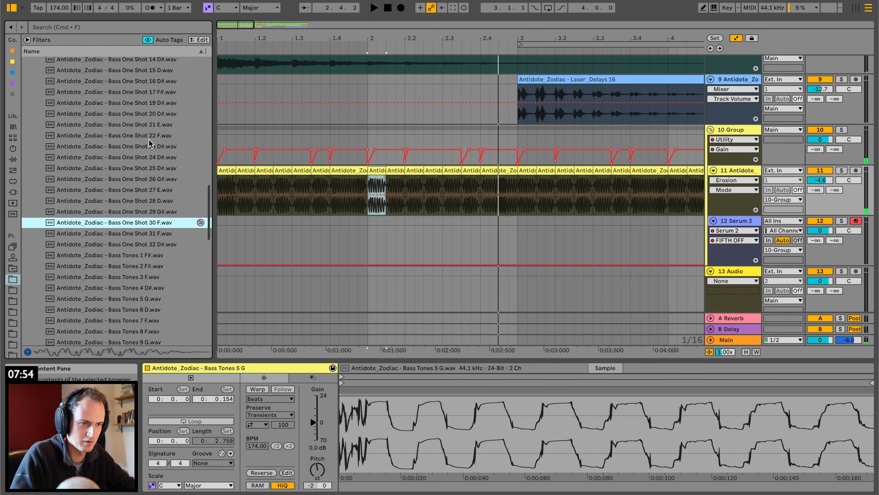
left_click(149, 139)
left_click(137, 126)
left_click(162, 169)
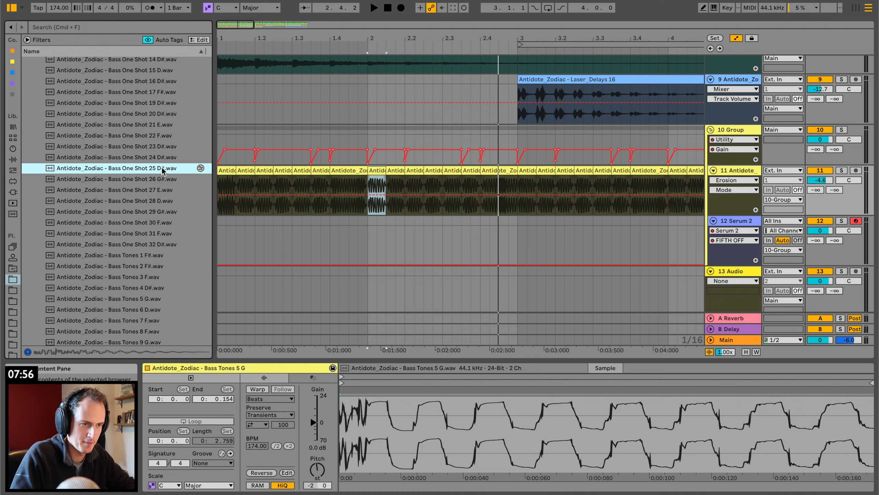
key("Down")
key("Down")
key("Down")
scroll(162, 167, "up", 5)
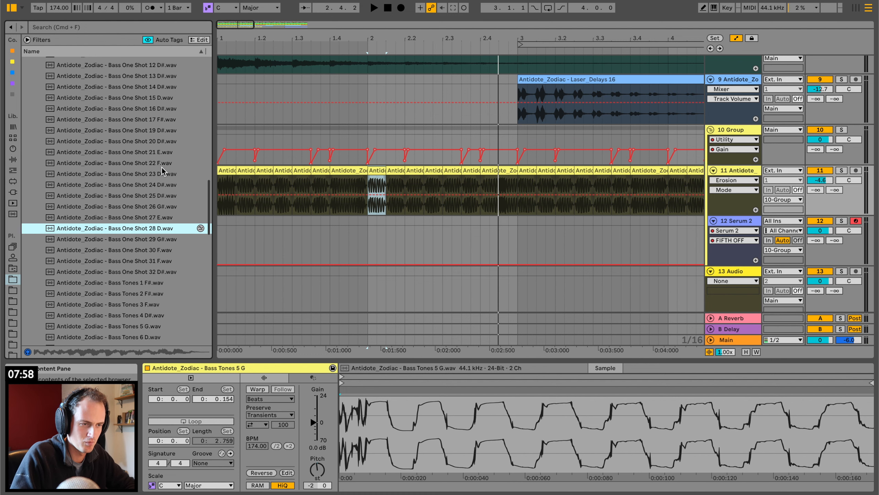
left_click(162, 166)
key("Up")
key("Down")
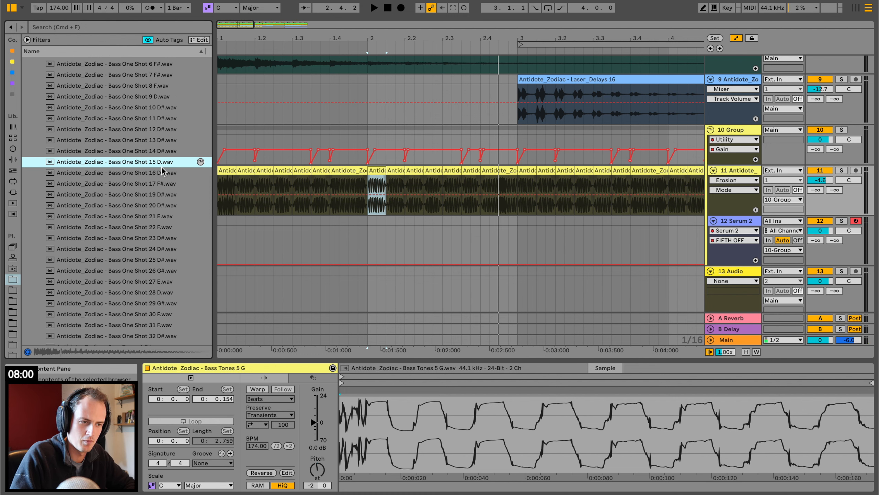
key("Up")
Replace the bar 2 slice's sample with Bass One Shot 14 D#, transpose it +2 semitones and play it.
left_click_drag(162, 151, 454, 412)
left_click(310, 475)
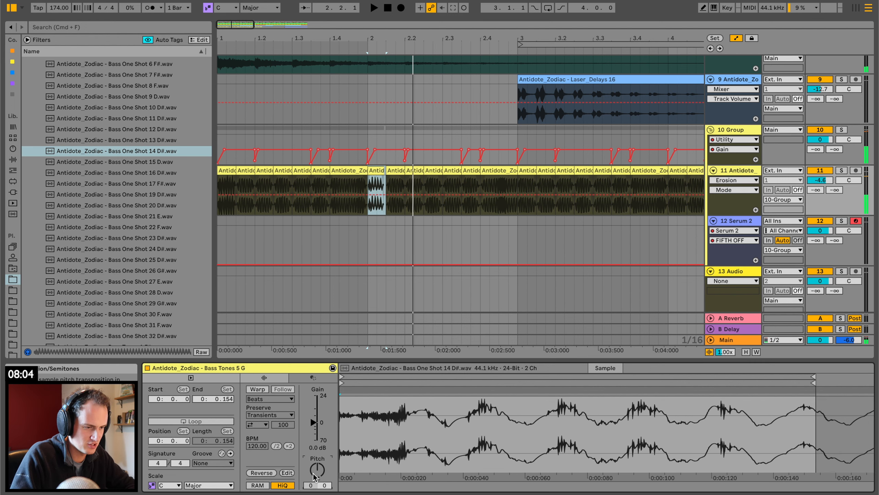
key("Up")
key("Up")
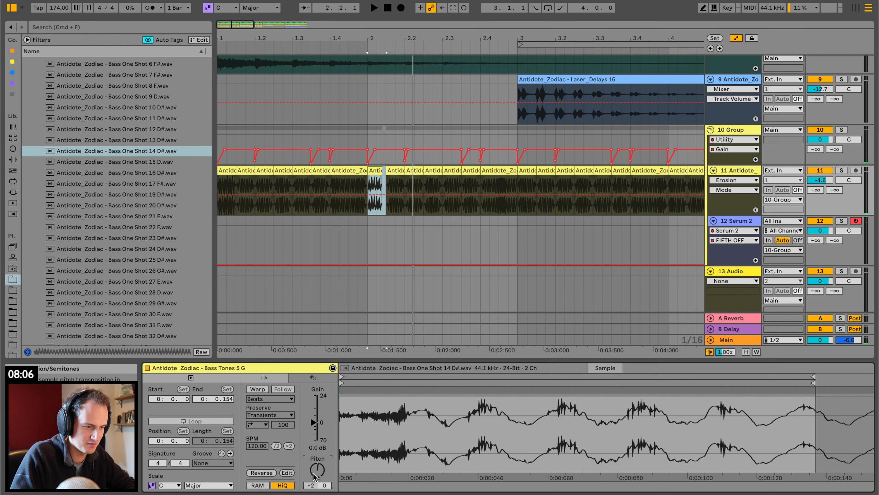
key("space")
key("space")
key("space")
Lengthen the bar 2 bass slice to reach 2.2 and play it back.
left_click_drag(380, 169, 402, 170)
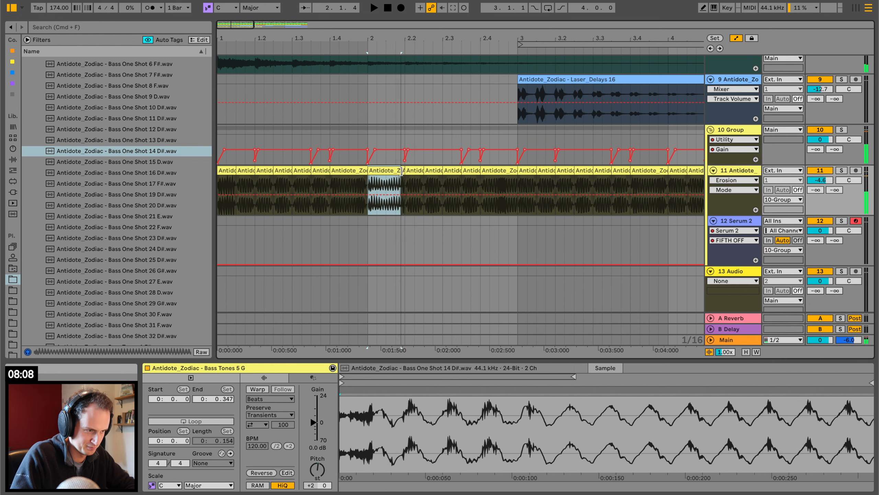
key("space")
key("space")
key("space")
Check the first bass slice's settings and set the bar 2 slice's gain to 1.8 dB.
scroll(235, 167, "down", 1)
left_click(235, 166)
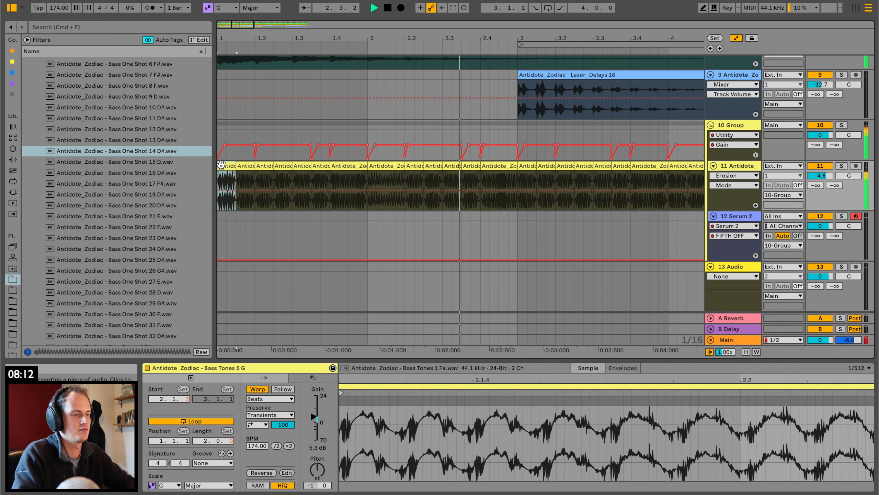
left_click(385, 187)
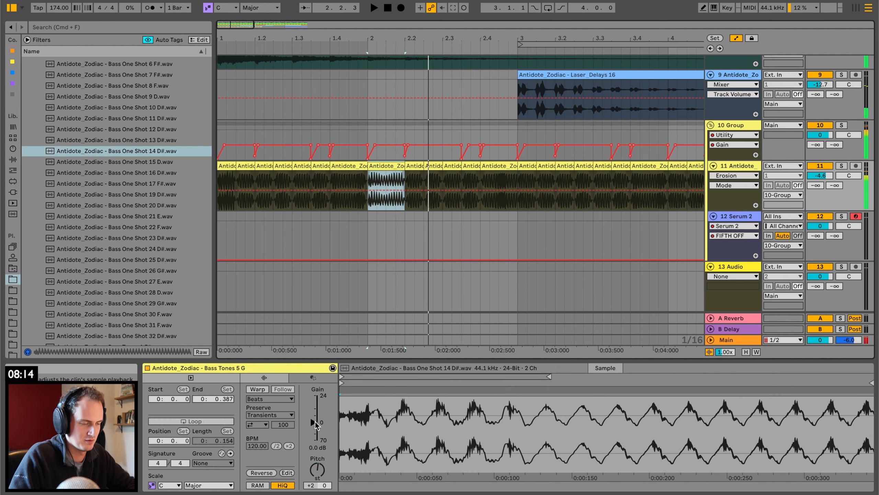
mouse_move(315, 421)
left_mouse_down()
mouse_move(311, 401)
mouse_move(315, 420)
left_mouse_up()
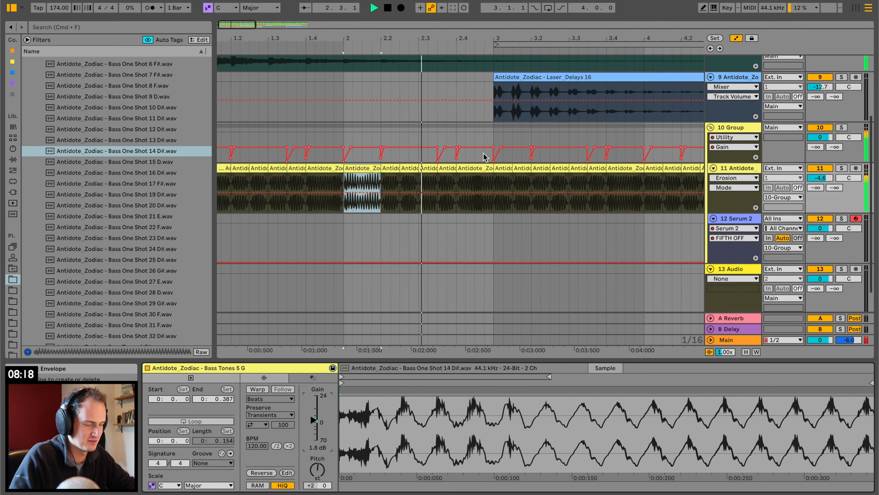
Select the bass slice at 3.3.3 and audition bass one-shots to replace it, ending with Bass One Shot 8 F.
scroll(486, 158, "right", 2)
left_click(522, 168)
key("space")
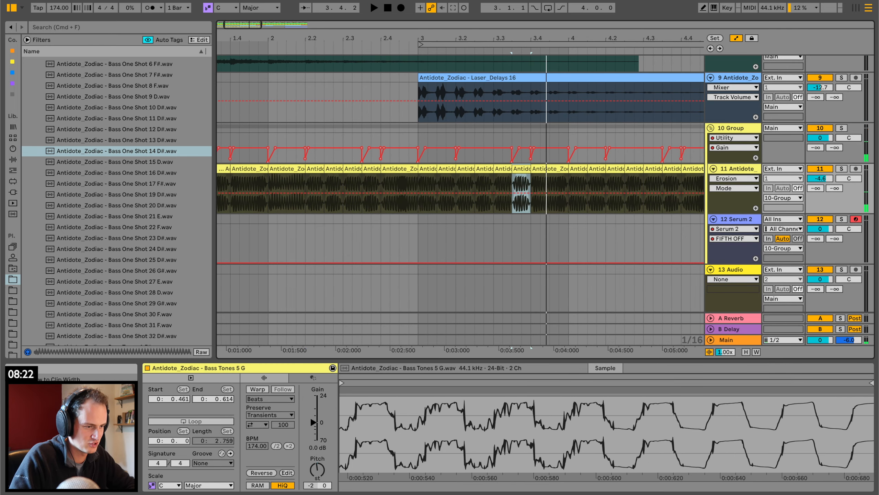
left_click_drag(384, 391, 383, 364)
left_click(167, 139)
left_click(150, 132)
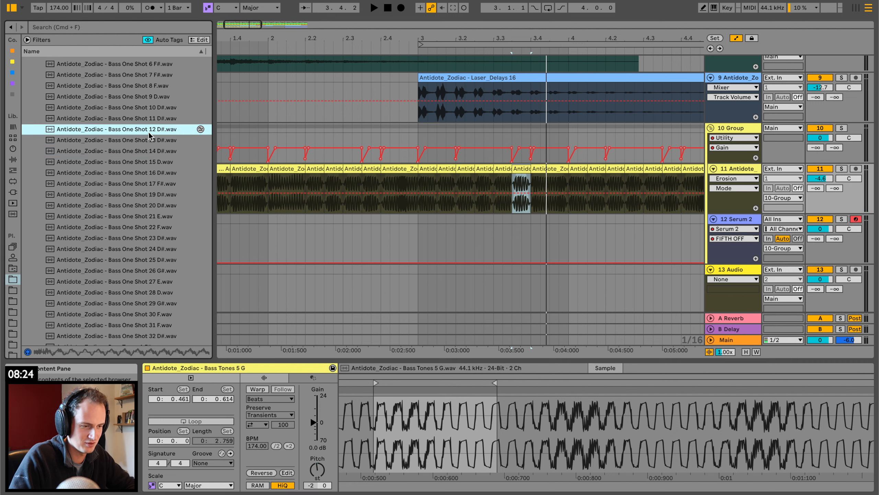
scroll(138, 137, "up", 1)
left_click(143, 116)
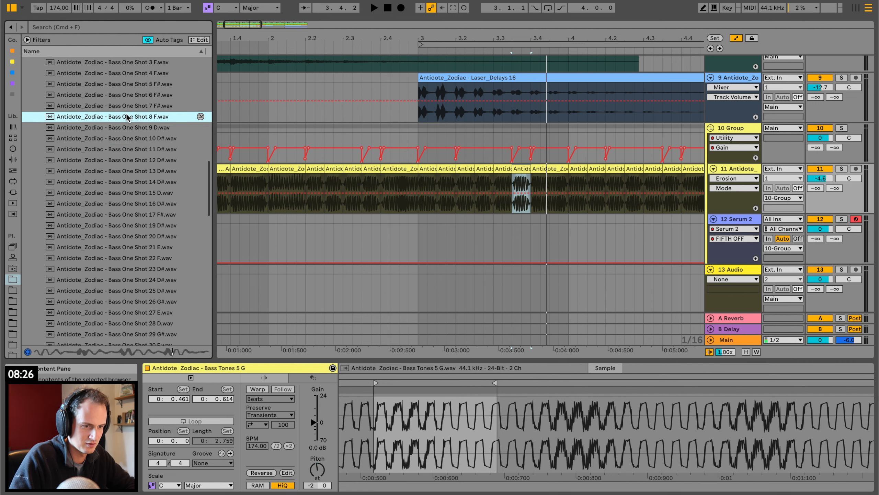
Replace the 3.3.3 slice's sample with Bass One Shot 8 F, reset its pitch to 0 semitones and play from 3.2.
left_click_drag(454, 423, 449, 431)
left_click(318, 471)
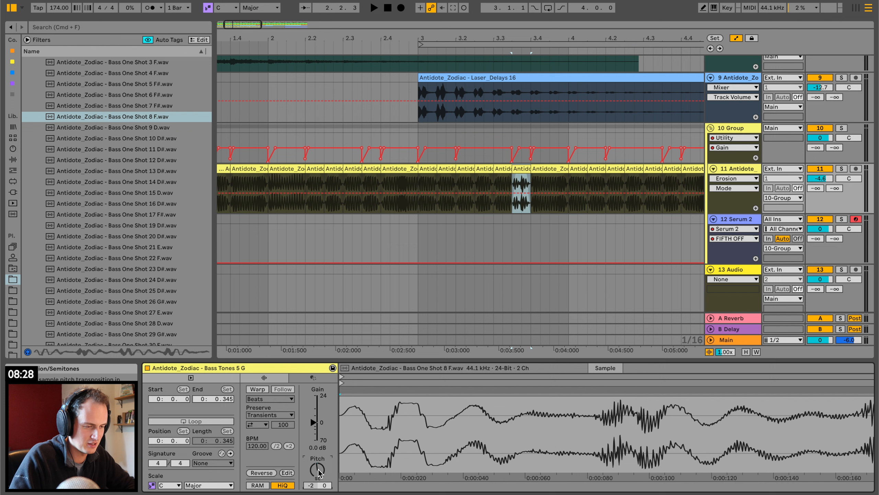
key("space")
left_click(455, 182)
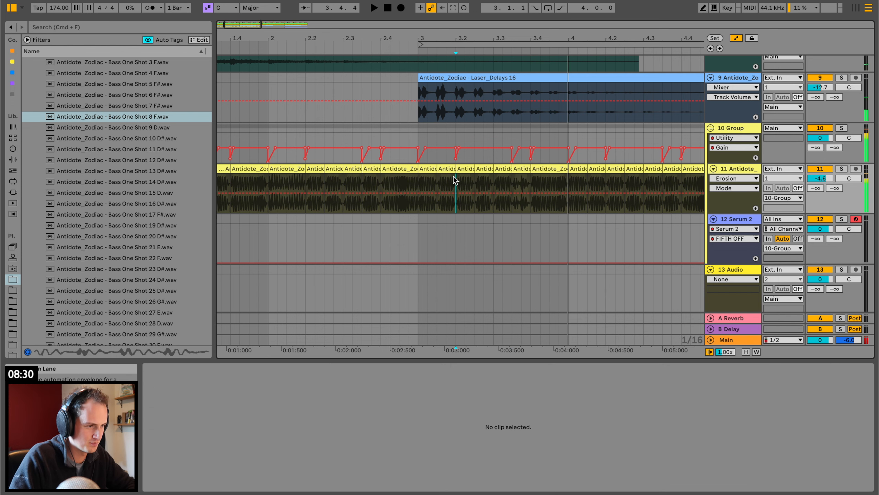
Try pasting a copy of the 3.3.3 bass slice at 3.4.3, play it and undo the paste.
left_click(525, 168)
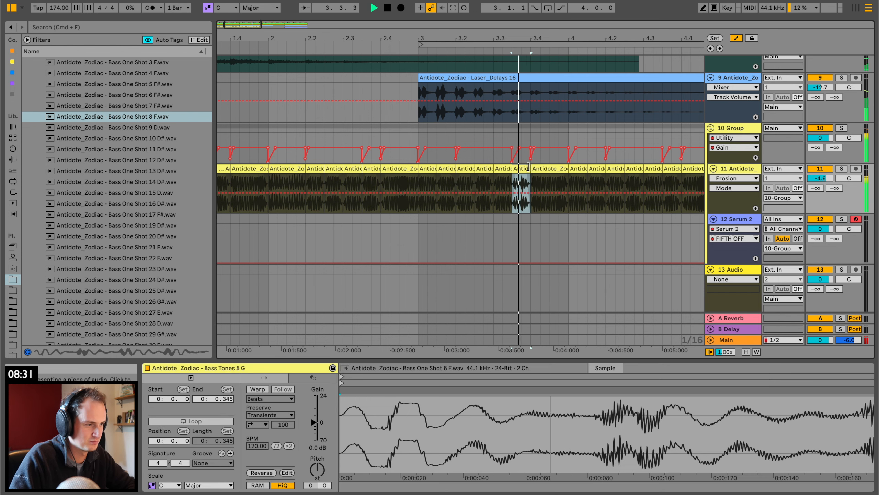
left_click(550, 180)
key("super+v")
key("space")
left_click(510, 169)
key("space")
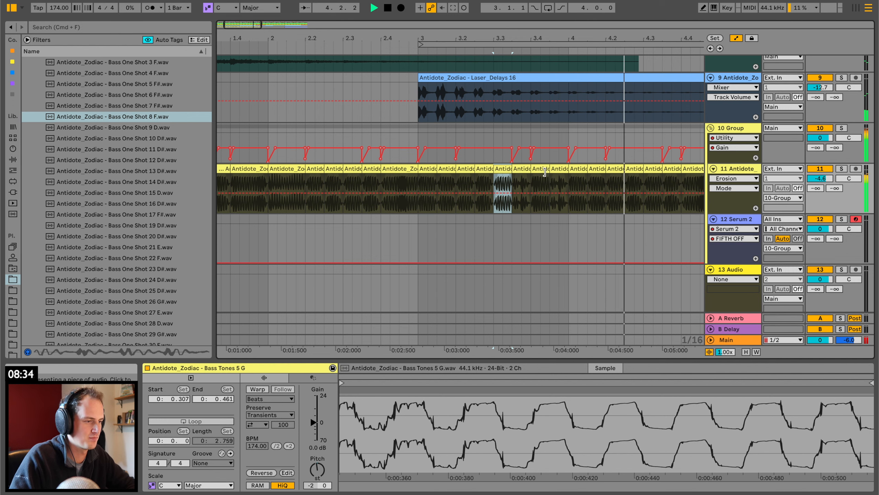
key("super+z")
key("space")
Copy the Bass One Shot 8 F slice from 3.3.3, paste it at 3.2.3 and play from the start of bar 3.
left_click(517, 169)
key("super+c")
left_click(479, 169)
key("super+v")
left_click(429, 177)
key("space")
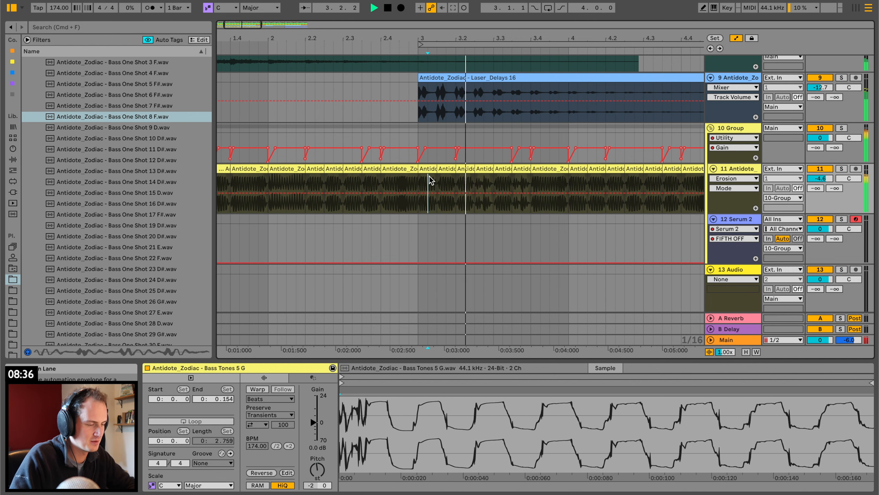
Play the arrangement from its start and from the bass slices around 3.1.3 and 3.2.3 to check the swapped sounds.
left_click_drag(430, 37, 428, 8)
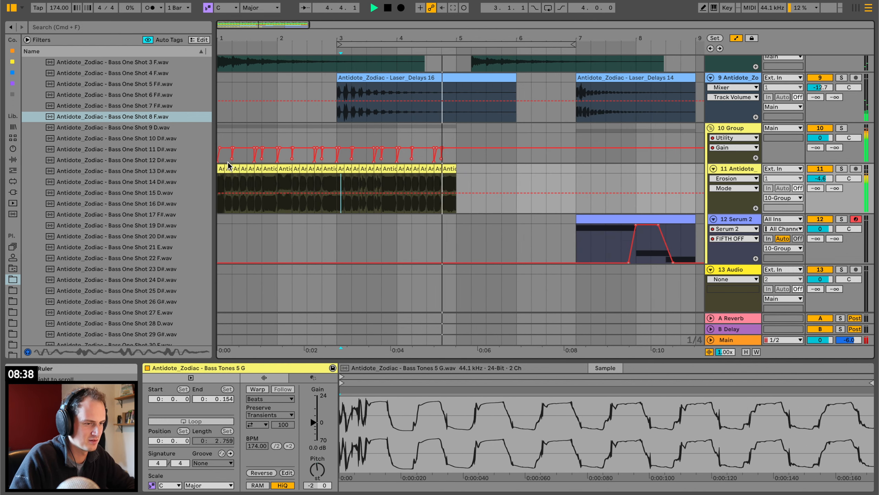
left_click(220, 168)
key("space")
key("space")
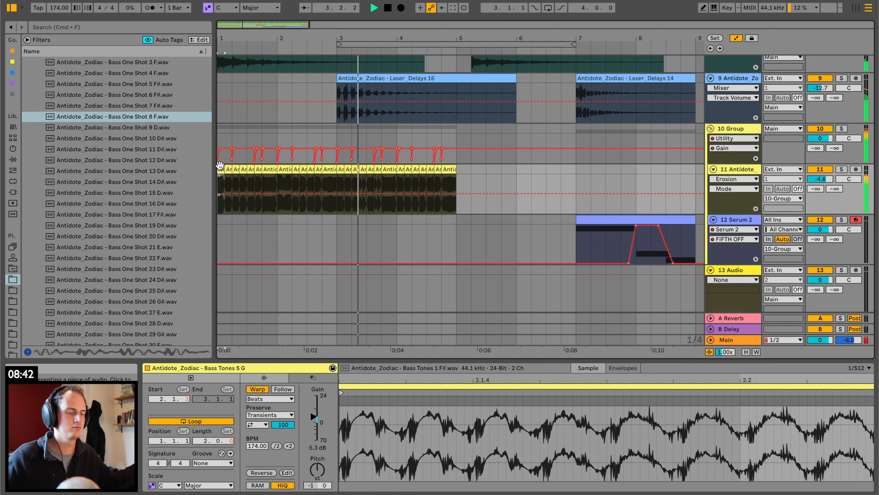
left_click(362, 170)
key("space")
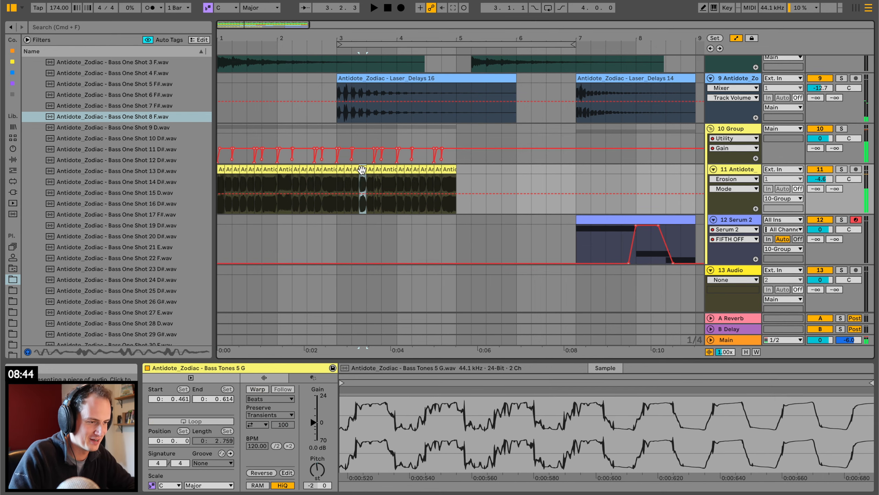
left_click(347, 170)
key("space")
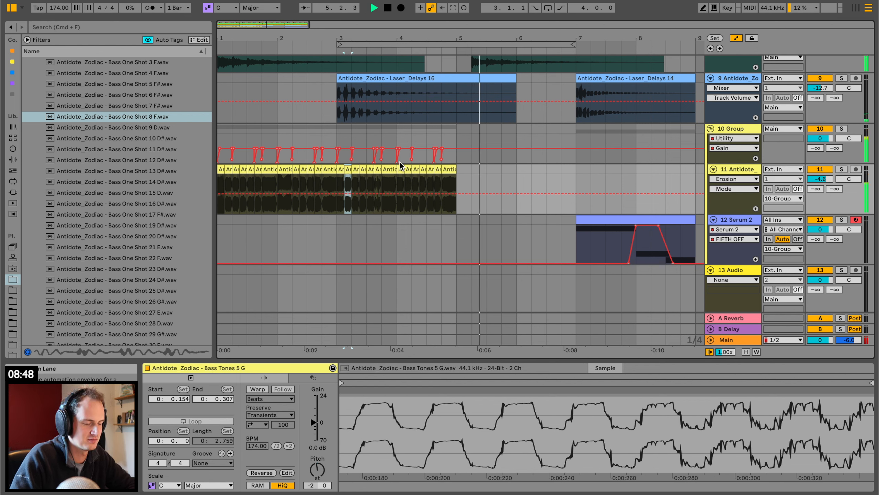
left_click(219, 169)
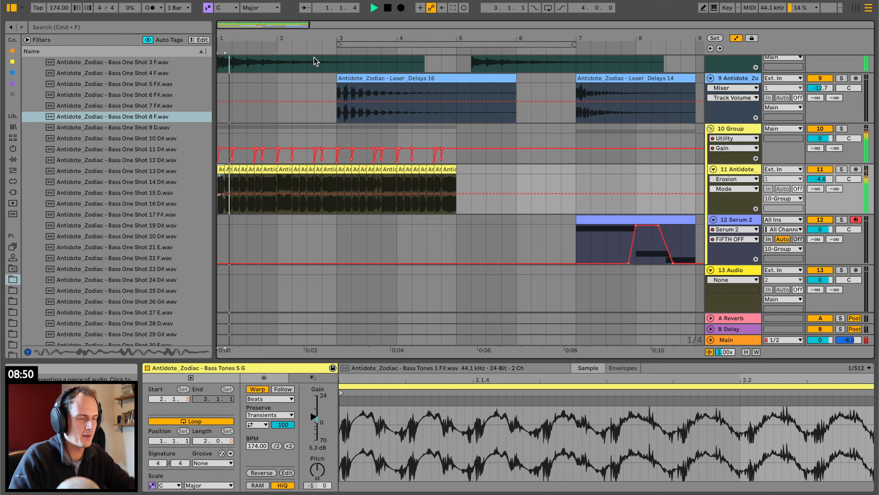
Duplicate the group's gain automation from bars 1–4 onto bars 5–8, and copy the bass slices from bars 1–2 to bars 5–6.
left_click_drag(313, 40, 278, 38)
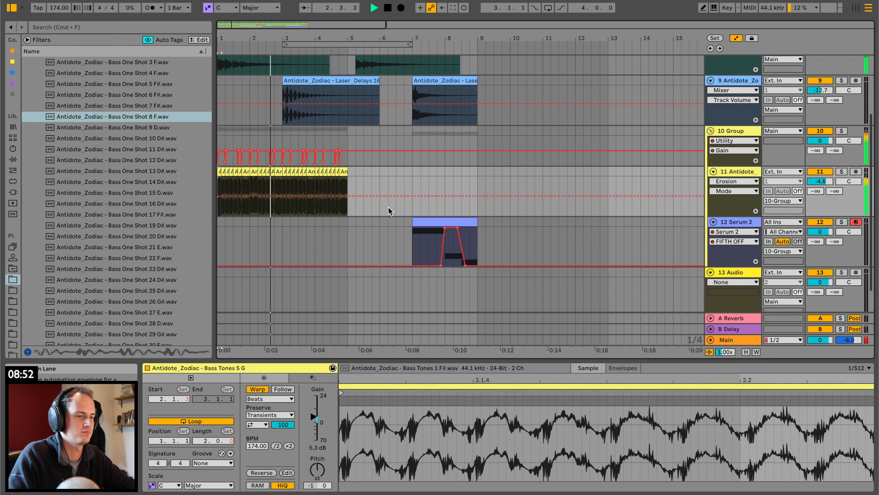
left_click_drag(353, 141, 181, 142)
key("super+d")
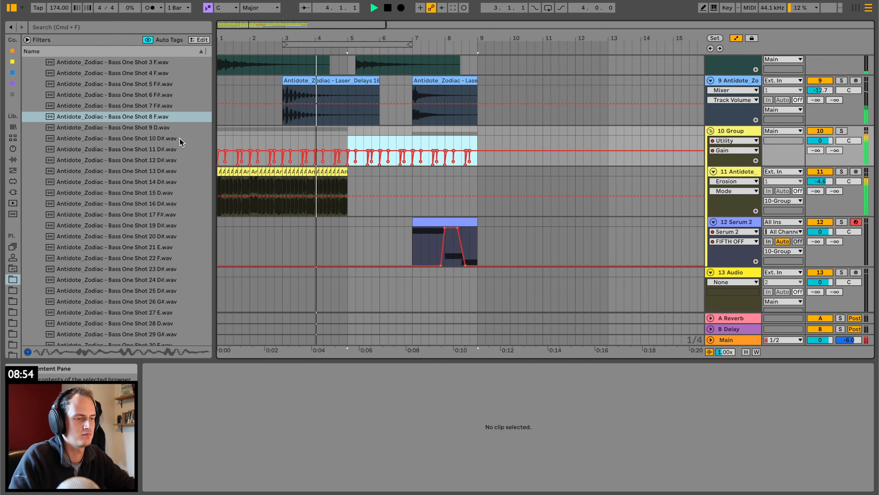
left_click_drag(282, 219, 196, 165)
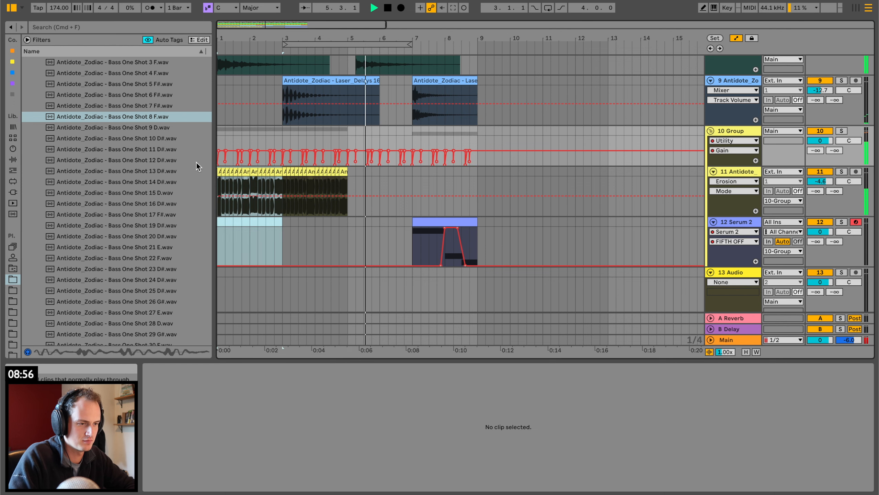
key("super+d")
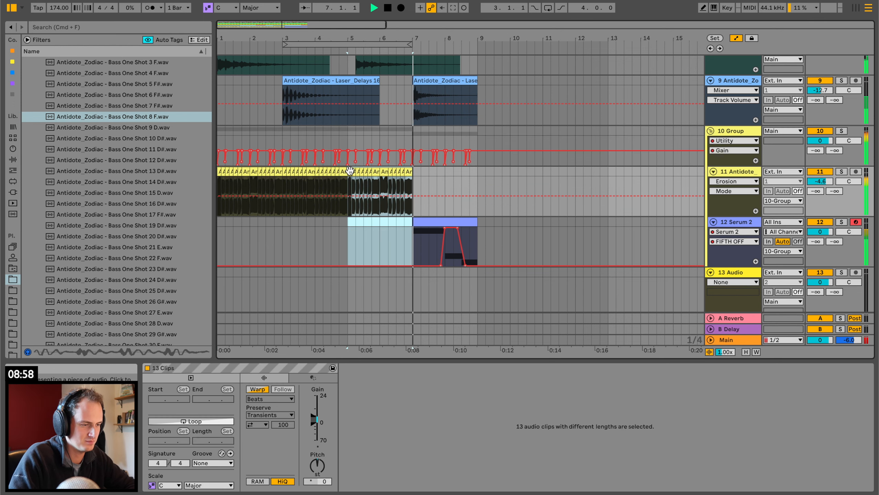
Open the Serum 2 instrument behind the bars 7–8 bass clip and load the BA Reese 03 preset.
left_click(433, 221)
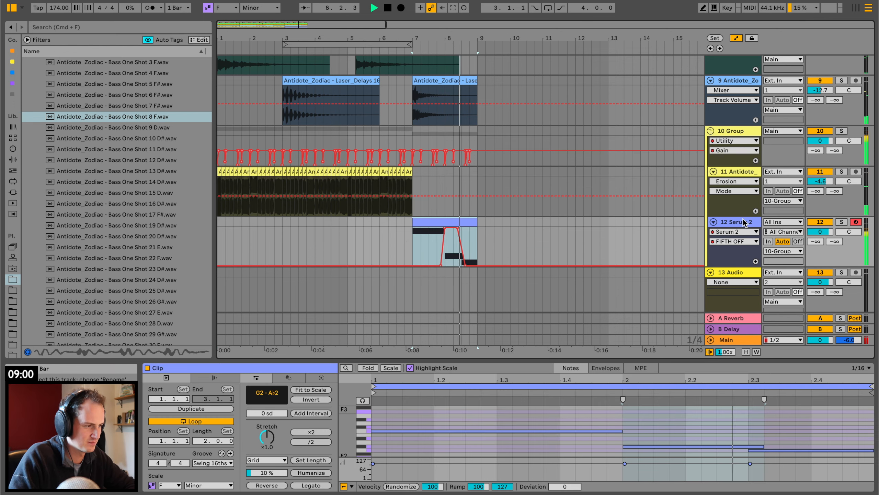
key("shift+Tab")
left_click(166, 388)
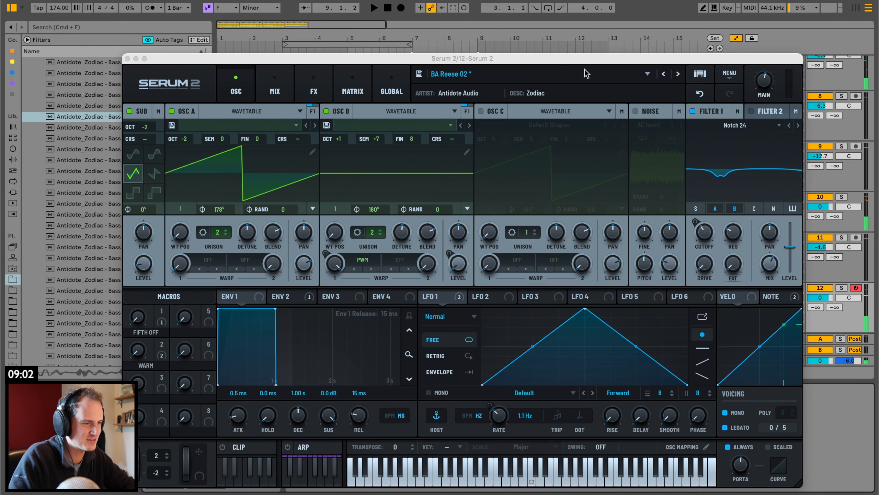
left_click(677, 75)
mouse_move(329, 59)
left_mouse_down()
mouse_move(336, 80)
mouse_move(482, 218)
left_mouse_up()
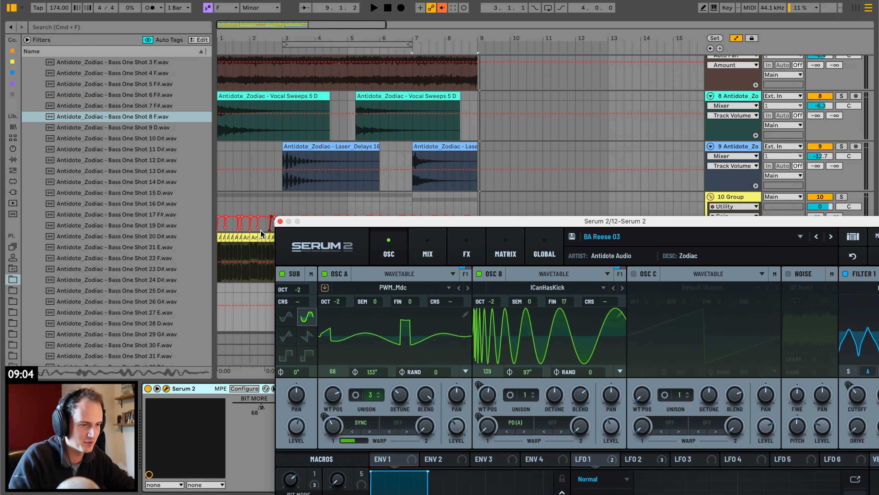
Audition BA Reese 03 by playing the Serum 2 clip in bars 7–8 with its track soloed.
left_click(234, 248)
key("space")
left_click(404, 308)
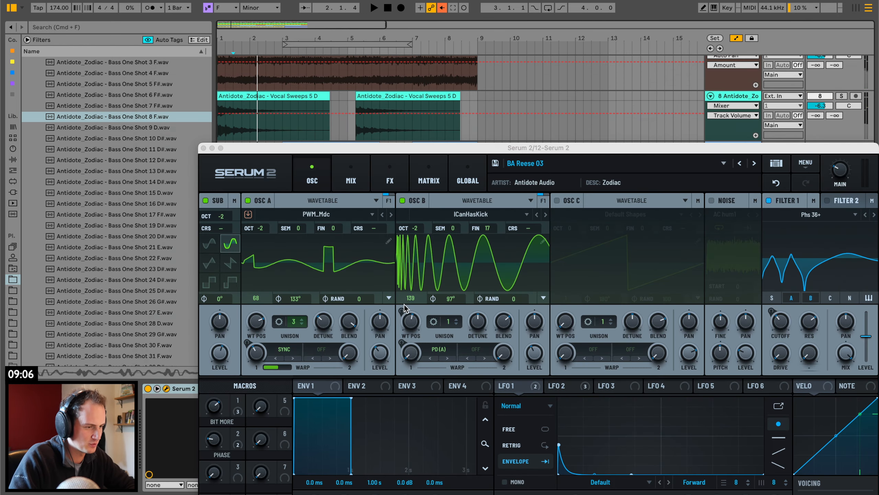
left_click_drag(515, 151, 706, 45)
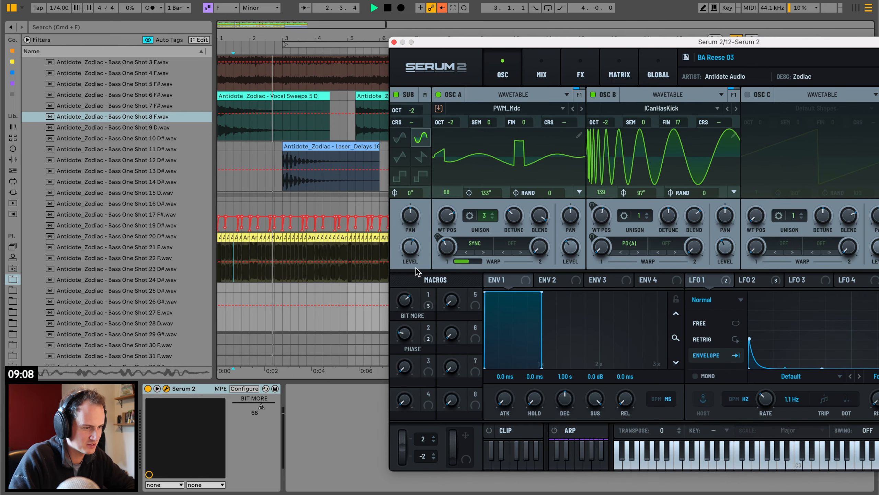
scroll(367, 306, "right", 5)
scroll(246, 291, "left", 2)
left_click(259, 283)
key("space")
key("space")
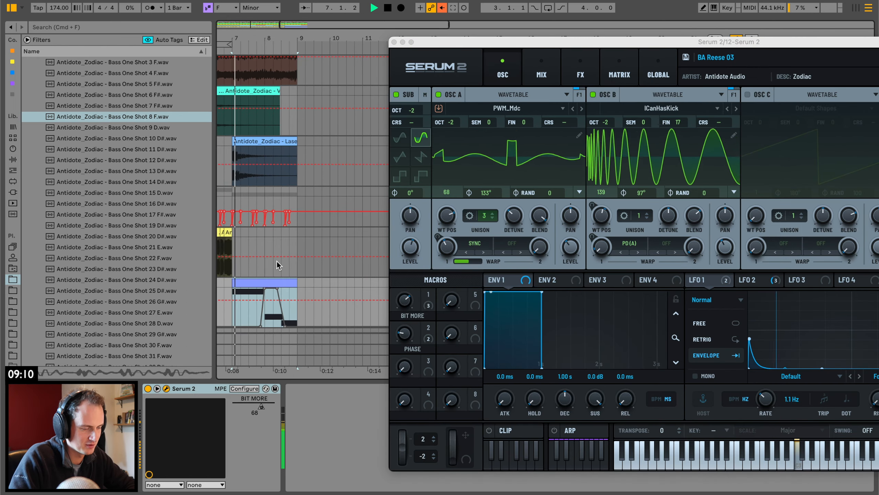
Step through the Zodiac bass presets, including BA Skateboard and BA Talking Shop, load BA UFO and close Serum 2.
left_click_drag(652, 43, 371, 30)
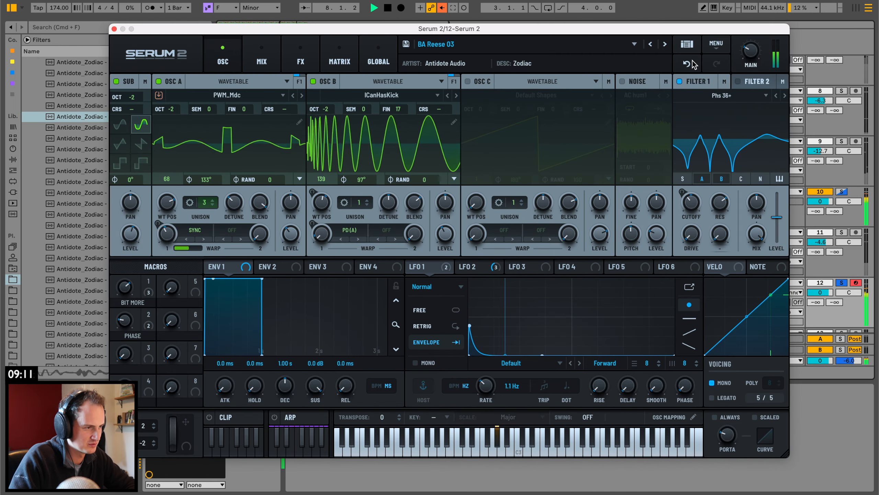
left_click(664, 44)
left_click(664, 45)
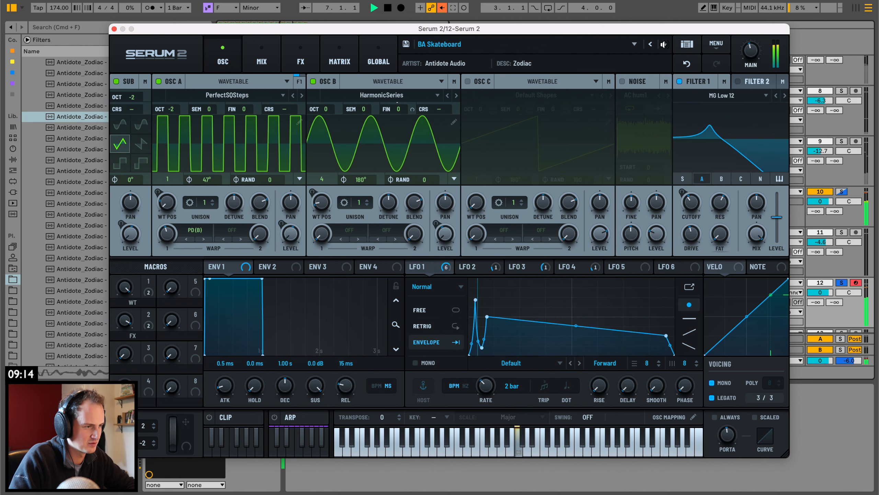
left_click(664, 44)
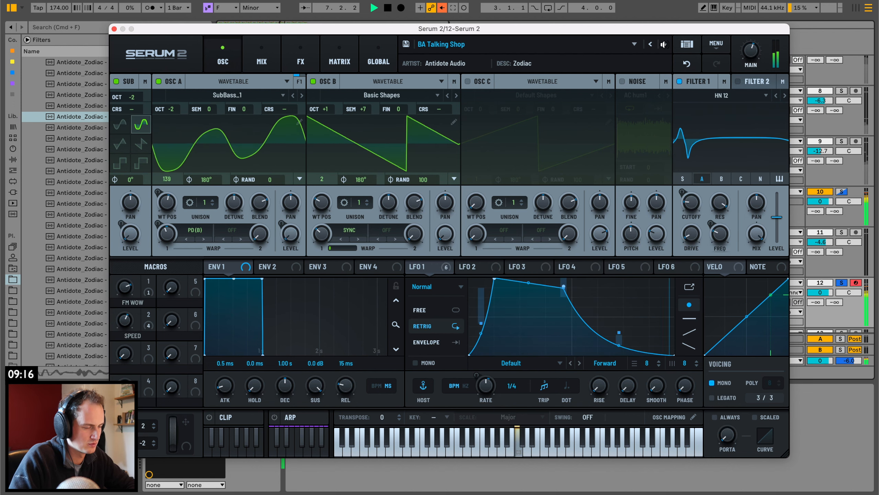
left_click(663, 44)
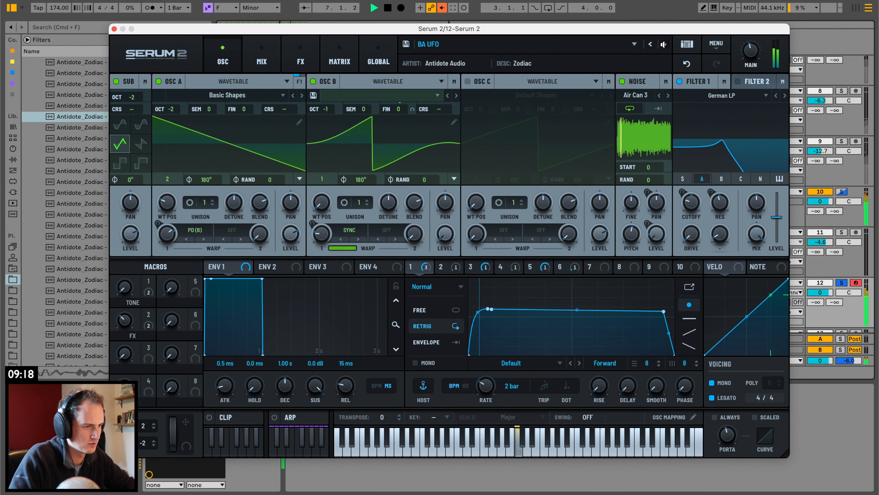
left_click(115, 30)
Show the TONE macro's automation on the Serum 2 track and play its bars 7–8 clip.
key("space")
scroll(423, 256, "left", 2)
scroll(423, 256, "left", 4)
key("space")
key("space")
right_click(234, 406)
left_click(272, 425)
Reshape the TONE automation to start bar 7 at 100 with a dip early in the bar, and play it.
key("space")
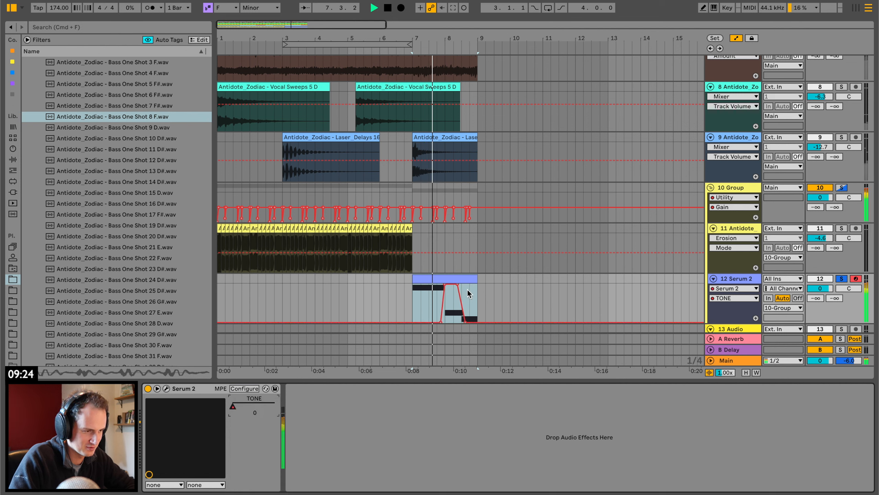
key("space")
mouse_move(441, 322)
left_mouse_down()
mouse_move(437, 289)
mouse_move(415, 287)
mouse_move(421, 308)
left_mouse_up()
key("space")
left_click(414, 291)
key("space")
key("space")
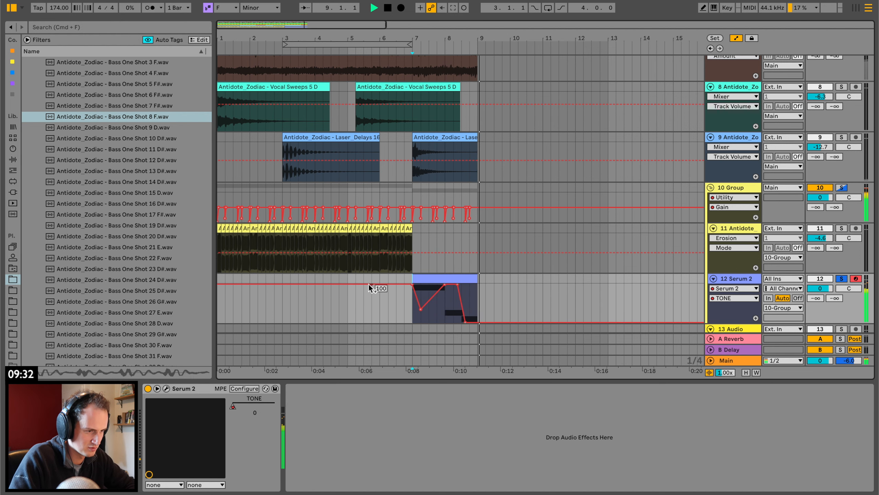
key("space")
key("space")
Play from the start of the arrangement and turn off the Serum 2 track's solo.
scroll(269, 253, "up", 1)
left_click(218, 232)
key("space")
left_click(749, 262)
key("space")
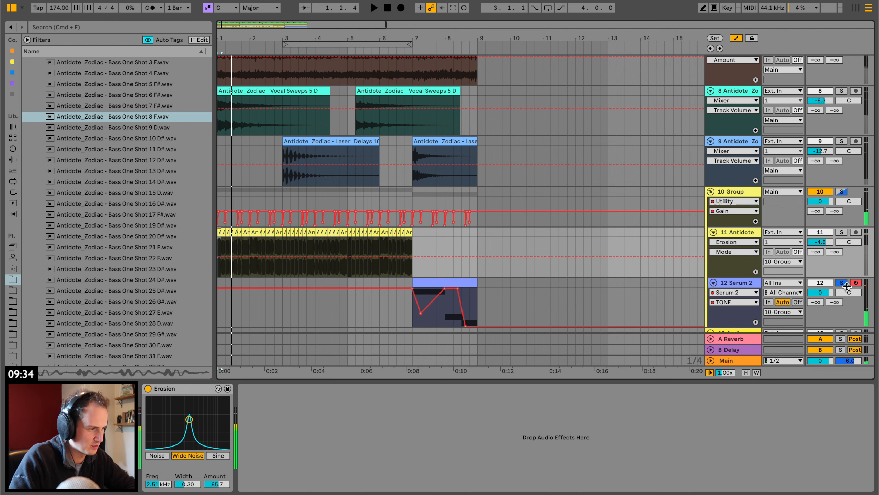
Insert an audio track below the Laser_Delays track and expand the Zodiac Cymbal Loops sample folder.
left_click(744, 149)
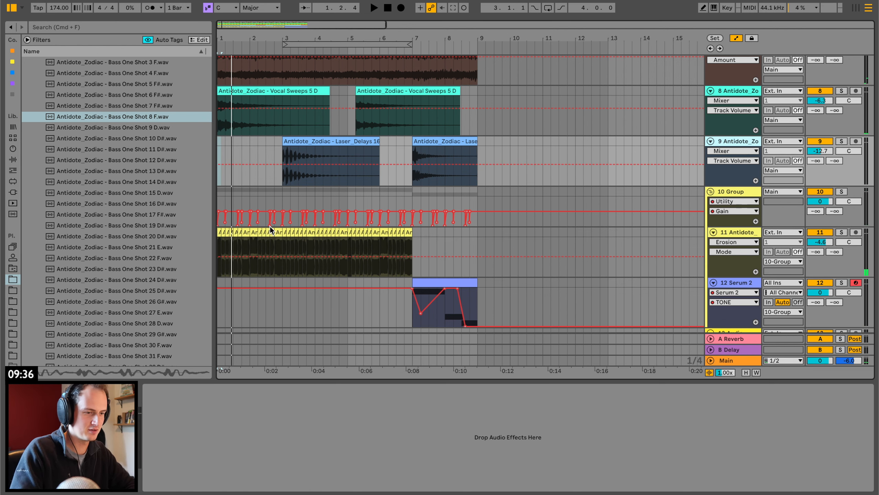
key("super+t")
scroll(100, 284, "up", 5)
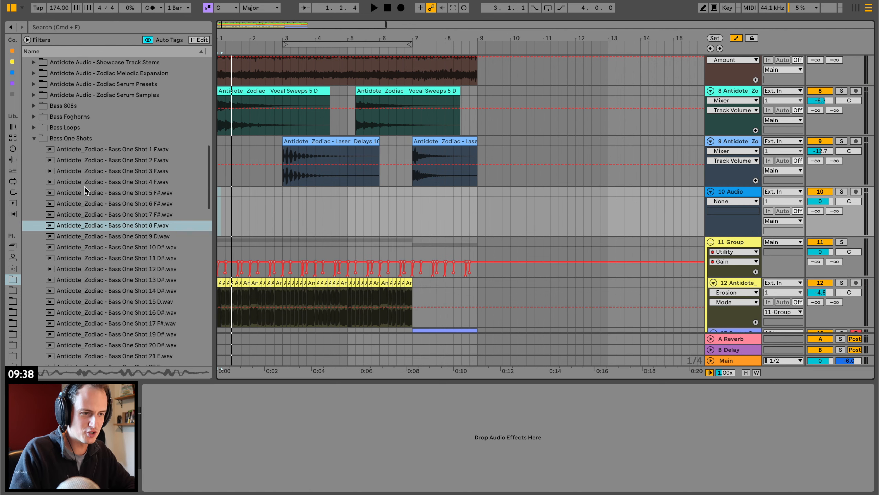
left_click(34, 139)
left_click(34, 230)
left_click(33, 229)
left_click(33, 240)
left_click(41, 284)
Audition the cymbal loops, place Cymbal Loop 13 at bar 7 on the new audio track and play it.
left_click(70, 317)
scroll(61, 289, "down", 5)
key("Down")
key("Down")
key("Down")
key("Down")
key("Down")
key("Down")
key("Down")
key("Down")
key("Down")
key("Down")
key("Down")
key("Down")
key("Down")
key("Down")
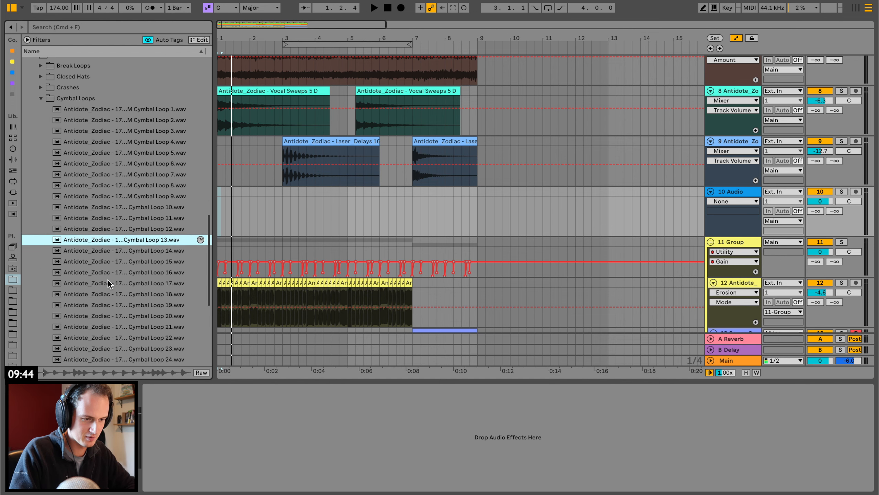
left_click(146, 222)
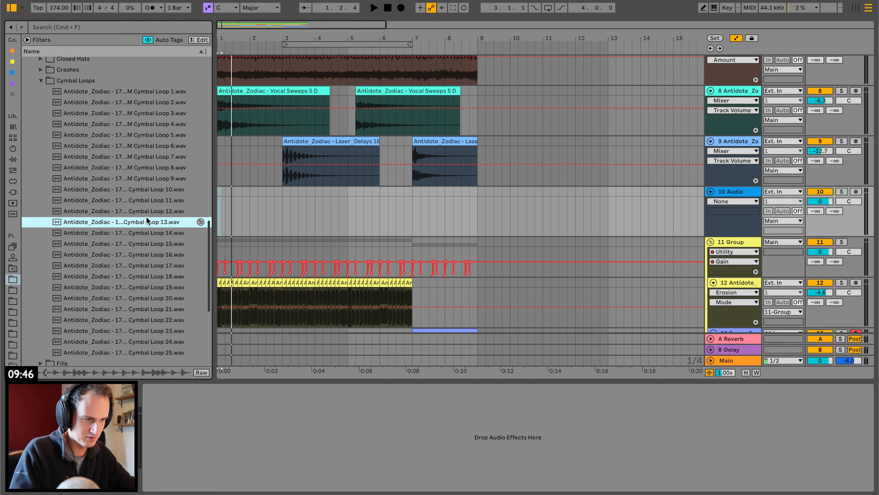
left_click_drag(146, 221, 413, 217)
key("space")
Halve the cymbal loop clip's BPM to 87.00 and lower its track volume to about -11 dB.
double_click(447, 192)
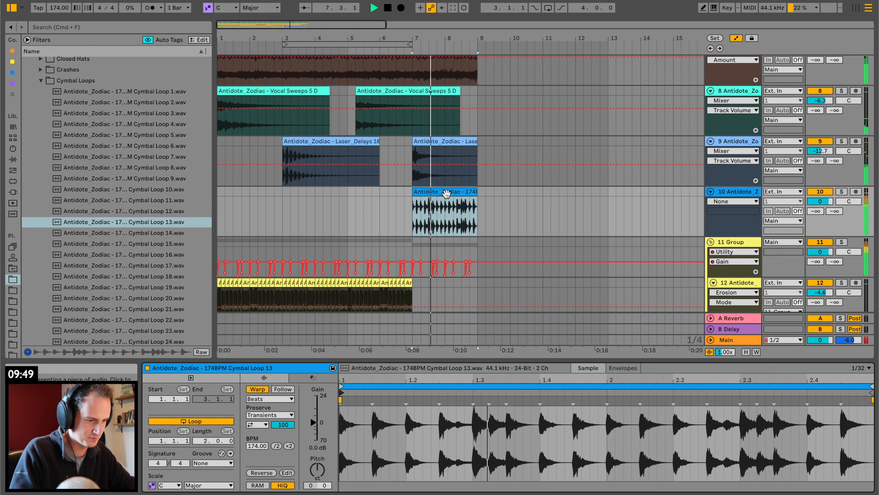
left_click(276, 445)
left_click_drag(820, 201, 820, 205)
key("space")
Duplicate the cymbal loop's first beat repeatedly to fill bars 7–8 and play the result.
left_click_drag(440, 38, 440, 94)
left_click_drag(314, 204, 352, 193)
key("super+d")
key("super+d")
key("super+d")
key("super+d")
key("super+d")
key("super+d")
key("super+d")
key("super+d")
left_click(281, 196)
key("space")
key("super+z")
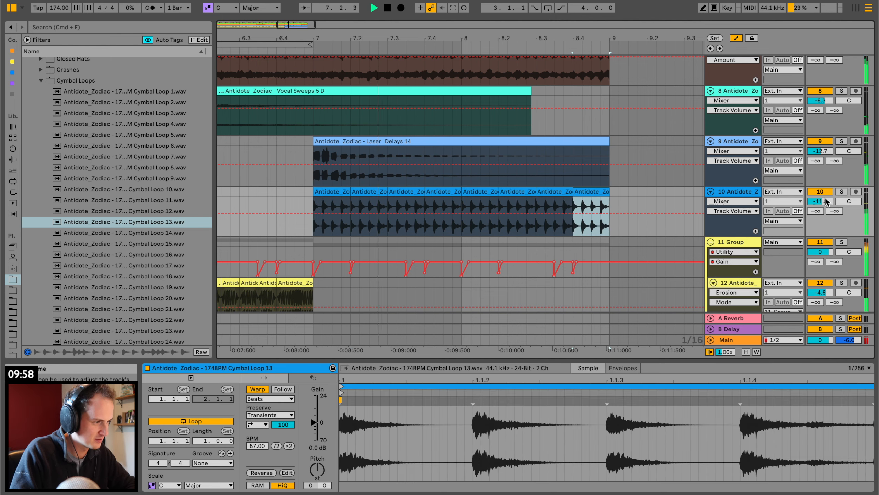
Raise the cymbal loop track's volume to -7.0 dB while playing the ending of bar 8.
left_click_drag(825, 201, 825, 189)
scroll(471, 117, "left", 13)
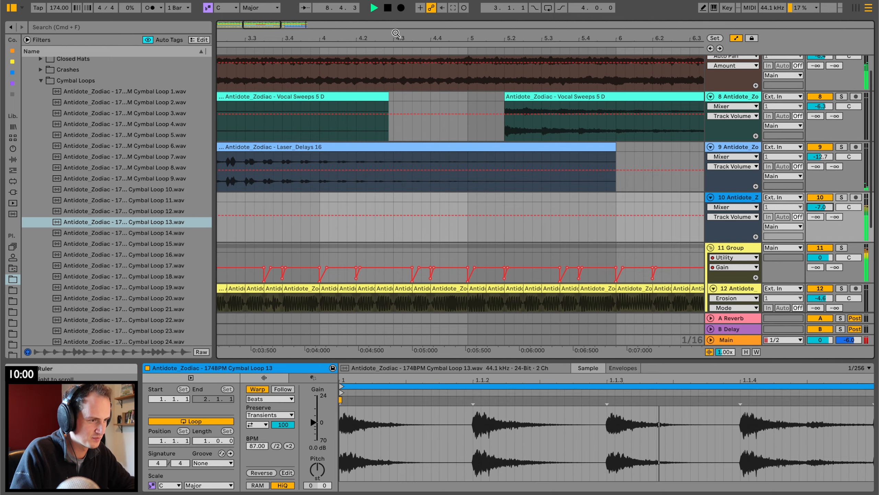
left_click_drag(396, 33, 395, 8)
key("space")
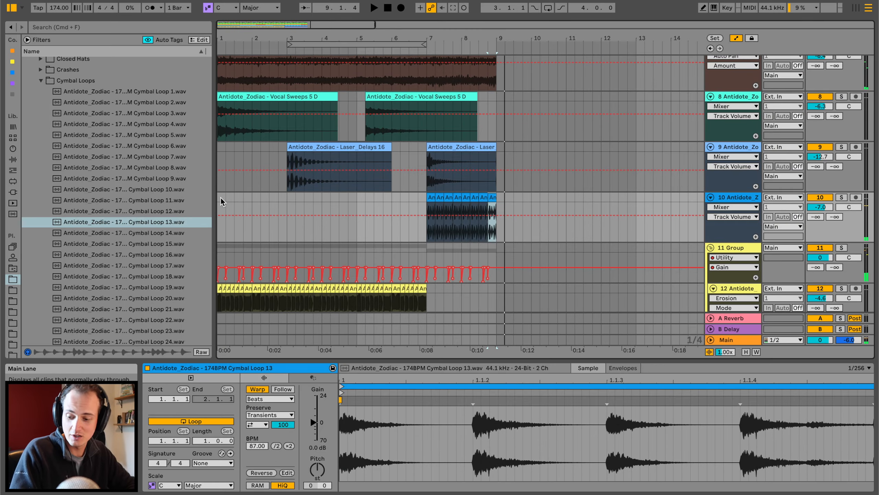
Add a Saturator to the Main track and set its clipping mode to Hard Clip.
scroll(220, 197, "up", 1)
left_click(219, 196)
left_click_drag(57, 262, 252, 327)
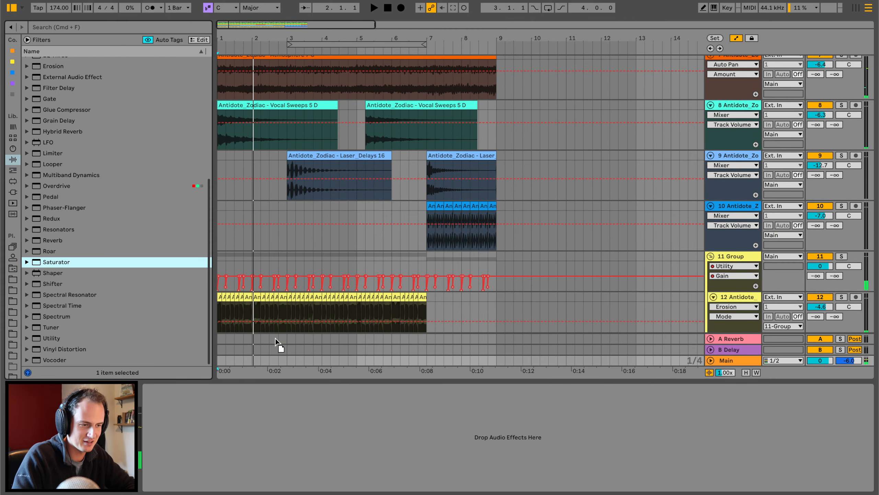
left_click_drag(265, 362, 169, 450)
left_click(169, 452)
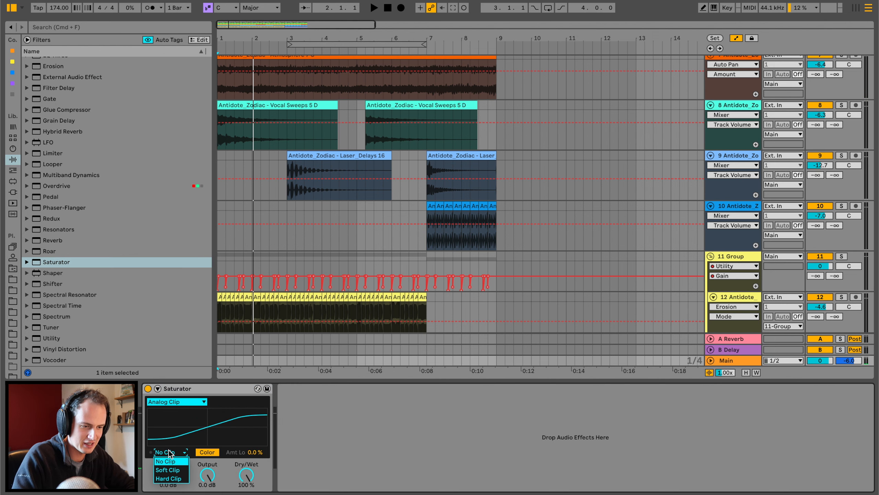
left_click(174, 479)
Adjust the Saturator's Drive during playback, settle on 3.4 dB and play from the start.
key("space")
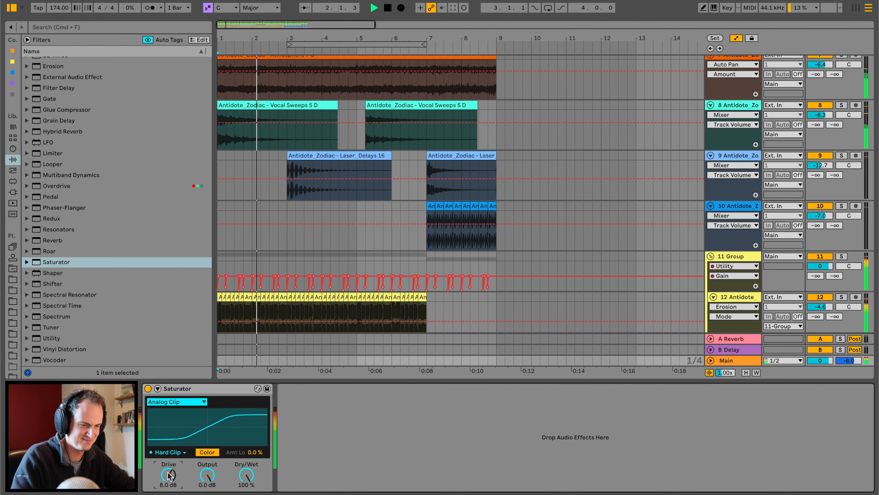
left_click_drag(169, 475, 171, 478)
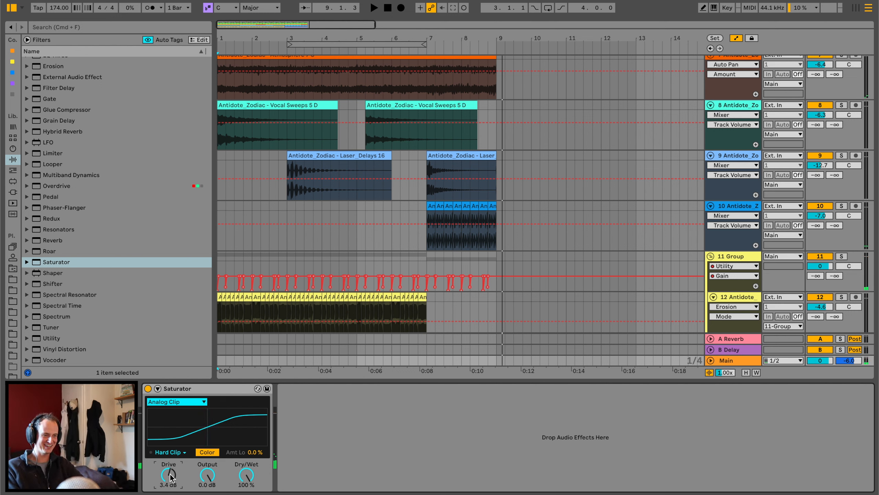
key("space")
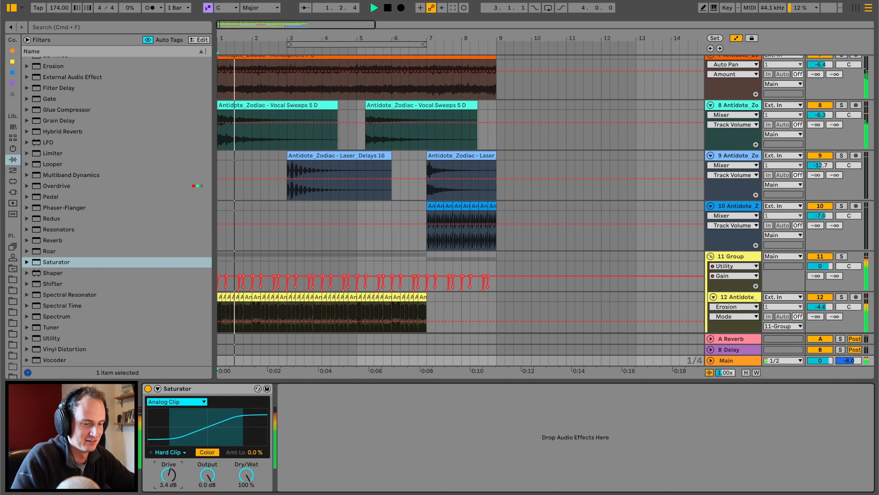
Lower the Drive of the Saturator on Main to 1.7 dB during playback.
left_click_drag(171, 478, 170, 488)
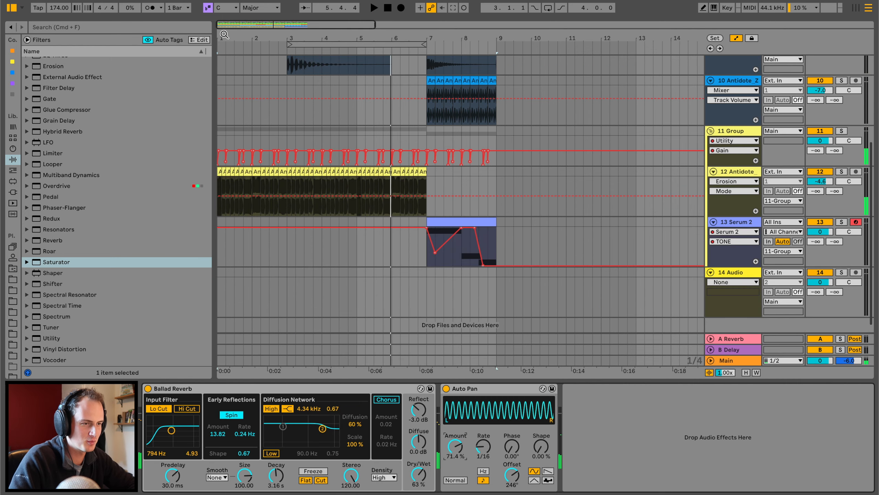
Delete the bass clips on the last beat of bar 4 and play on through the end of bar 8.
left_click_drag(224, 35, 489, 210)
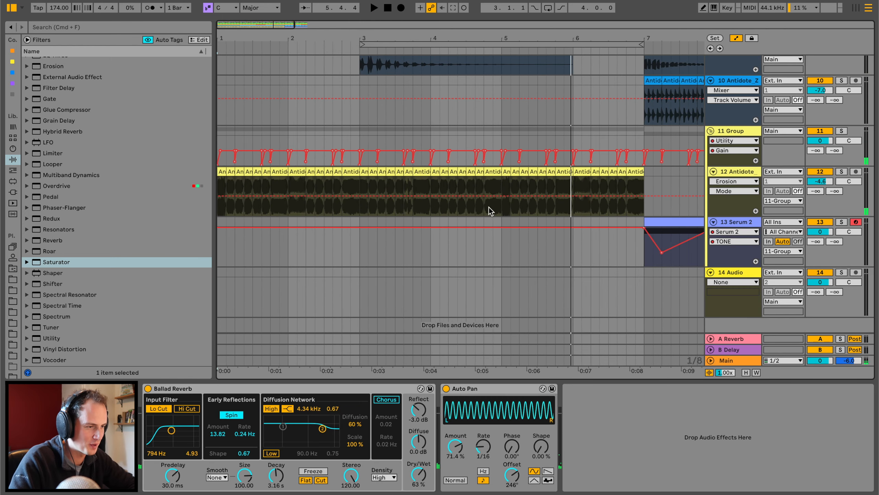
left_click(492, 172)
left_click(439, 174)
key("space")
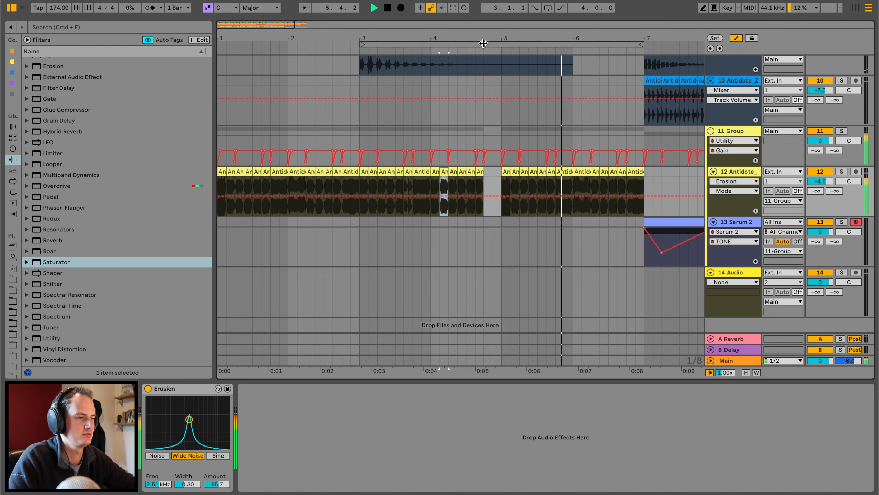
left_click_drag(488, 46, 423, 38)
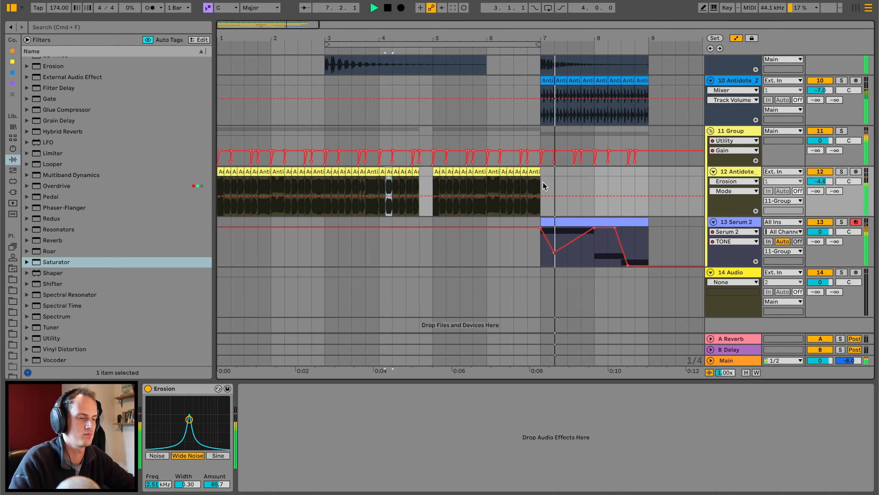
scroll(508, 197, "up", 1)
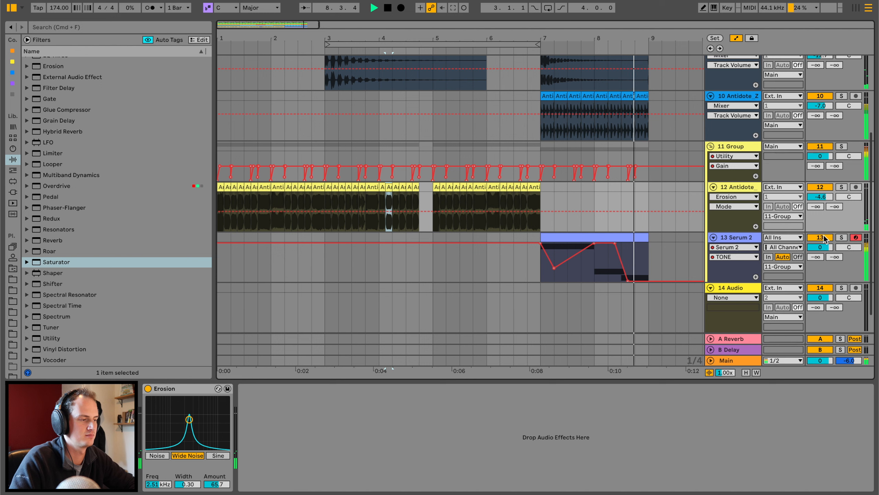
Add Overdrive to the Serum 2 bass track with a 50.0 Hz filter frequency and 30 % Dry/Wet, auditioning it during playback.
left_click(646, 237)
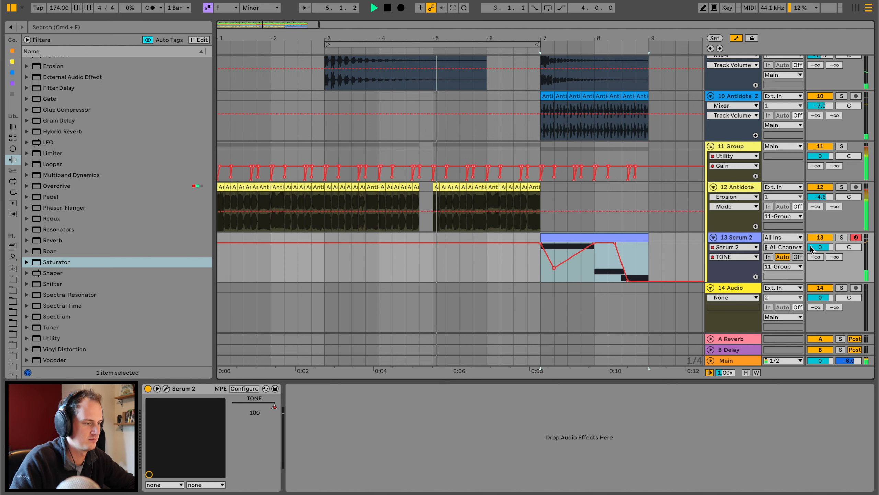
left_click_drag(61, 185, 559, 261)
key("space")
left_click_drag(321, 410, 292, 427)
left_click_drag(332, 484, 331, 493)
scroll(268, 191, "up", 5)
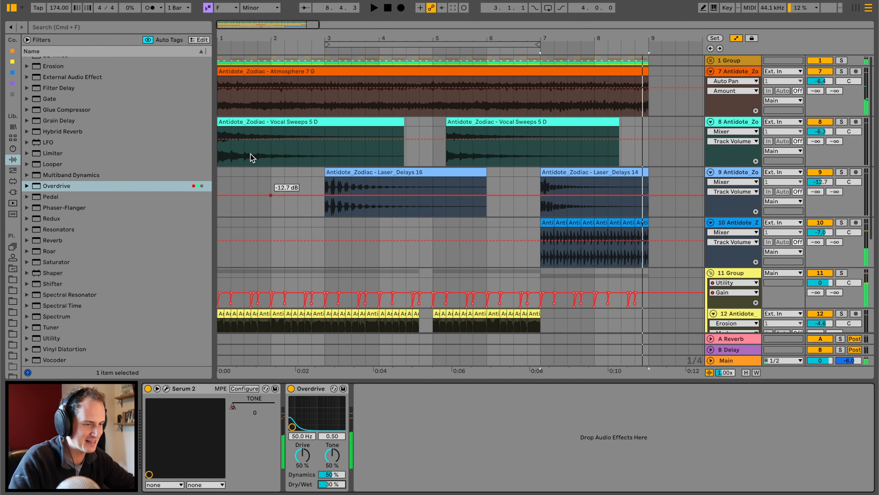
Set the loop over bars 1–8 and play the whole arrangement from the start.
key("space")
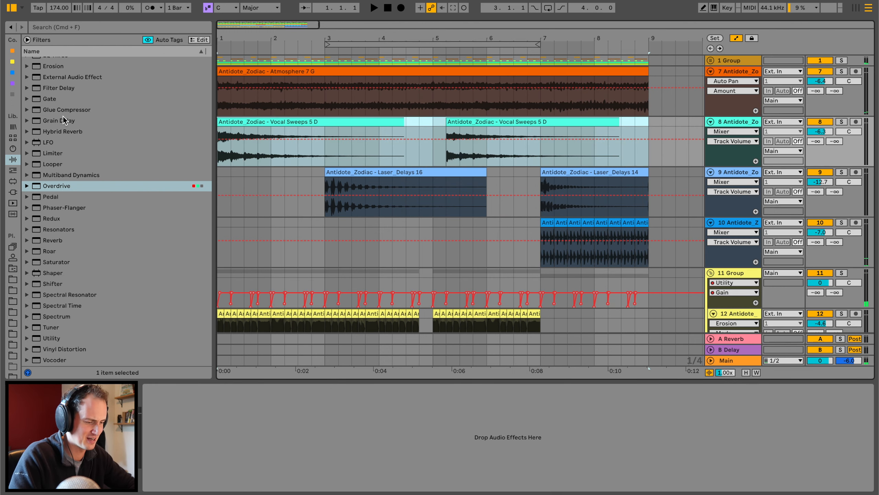
scroll(299, 145, "down", 3)
left_click(220, 104)
key("space")
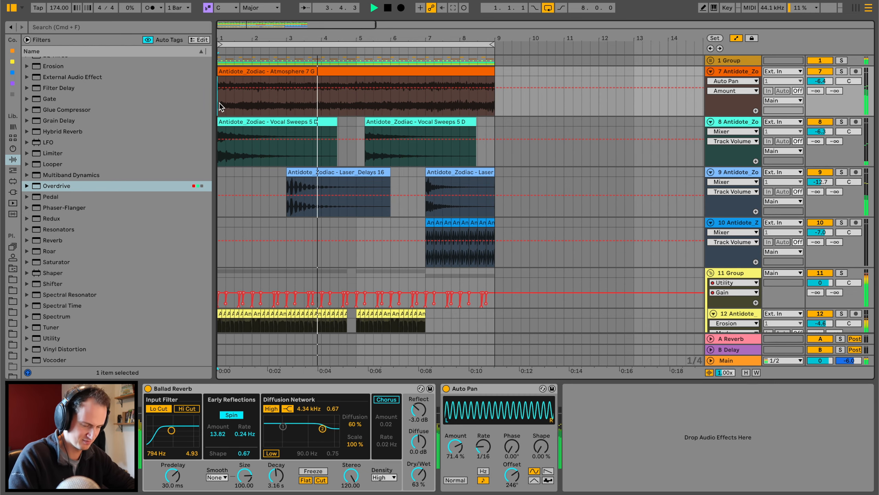
scroll(293, 166, "down", 3)
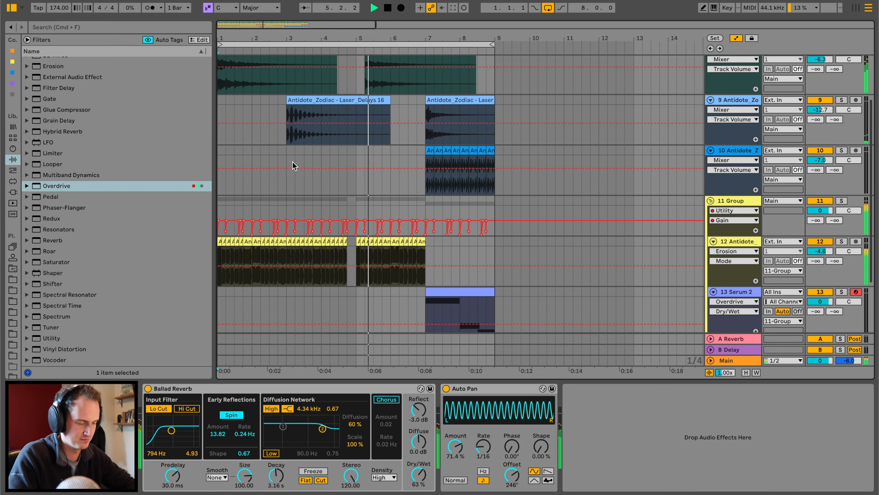
scroll(293, 163, "down", 3)
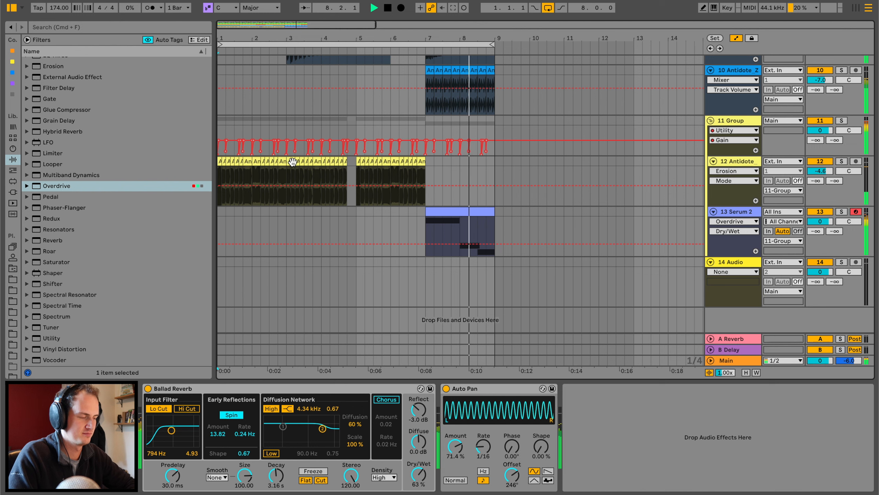
key("space")
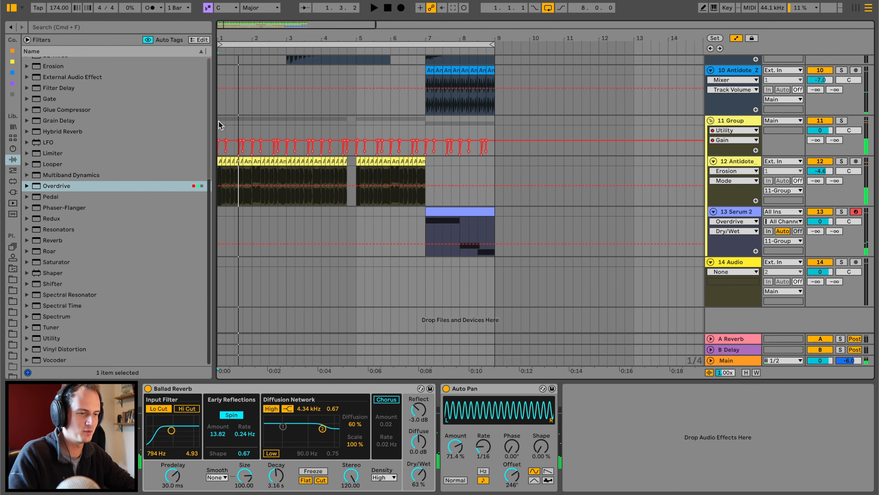
Place Antidote_Zodiac - 174BPM Drum Fill 14.wav on a new audio track above the bass group, filling the last beat of bar 4.
left_click(218, 121)
scroll(219, 122, "up", 2)
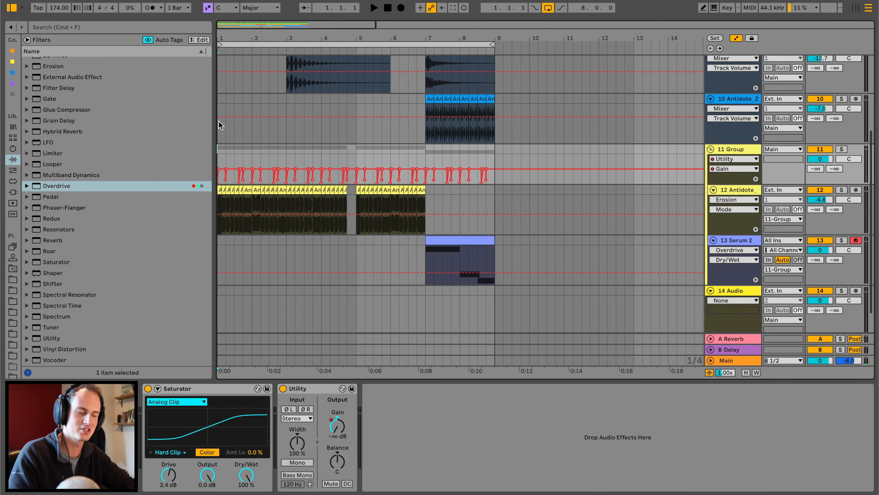
scroll(219, 121, "up", 2)
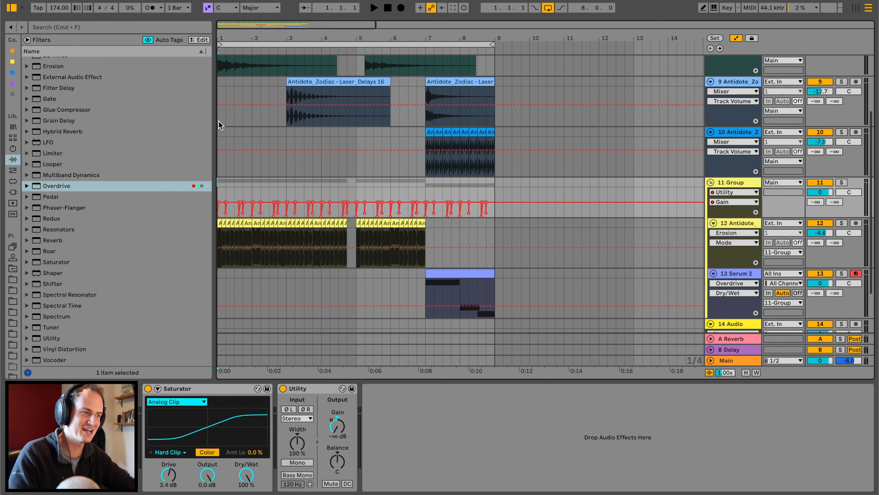
scroll(220, 122, "up", 2)
left_click(350, 217)
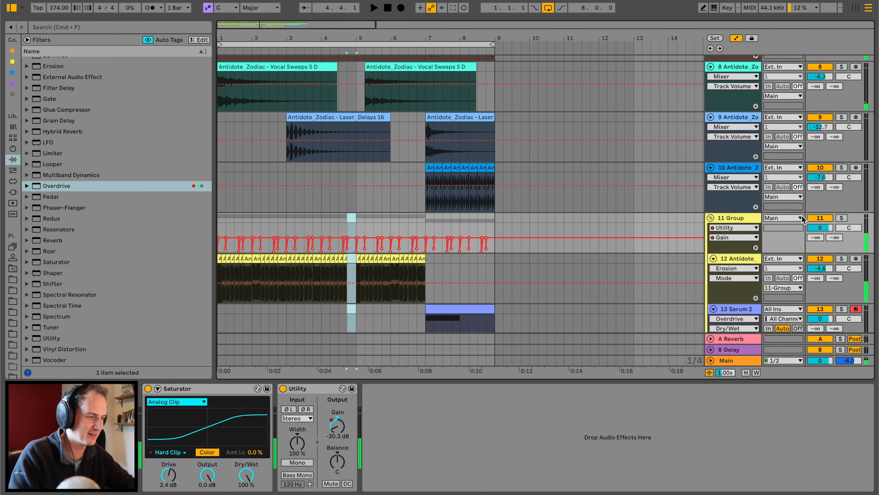
key("super+t")
left_click(13, 279)
scroll(85, 259, "up", 2)
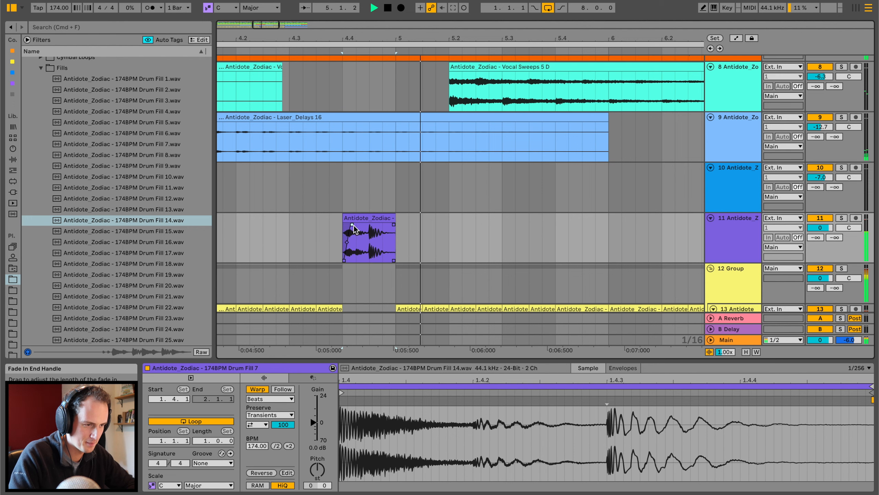
Play the arrangement from bar 4 through the drum fill, then return to the start.
left_click(221, 235)
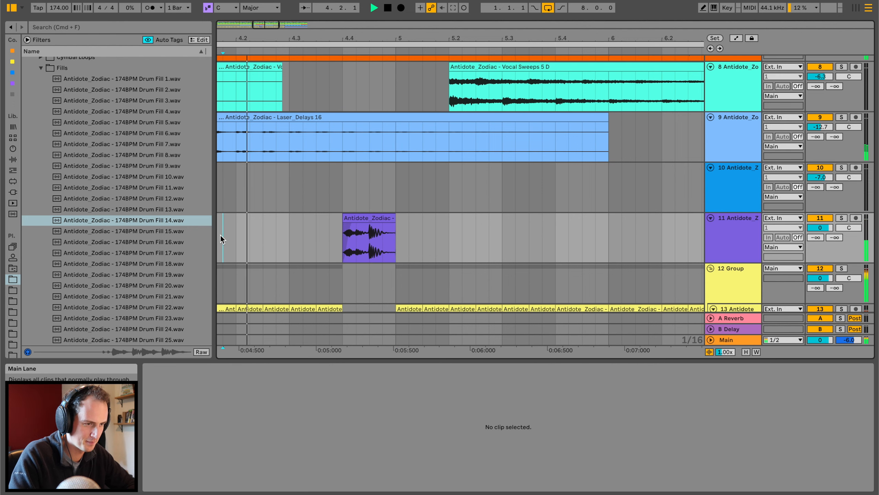
left_click_drag(315, 38, 315, 10)
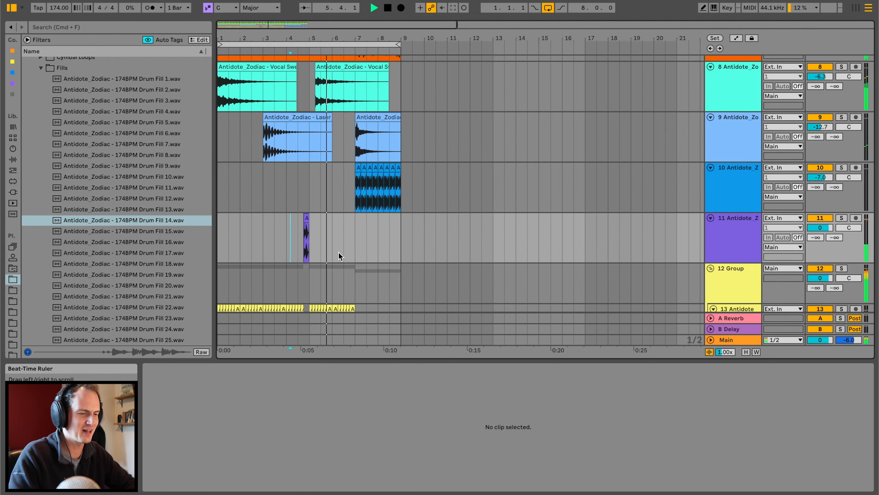
scroll(339, 252, "up", 1)
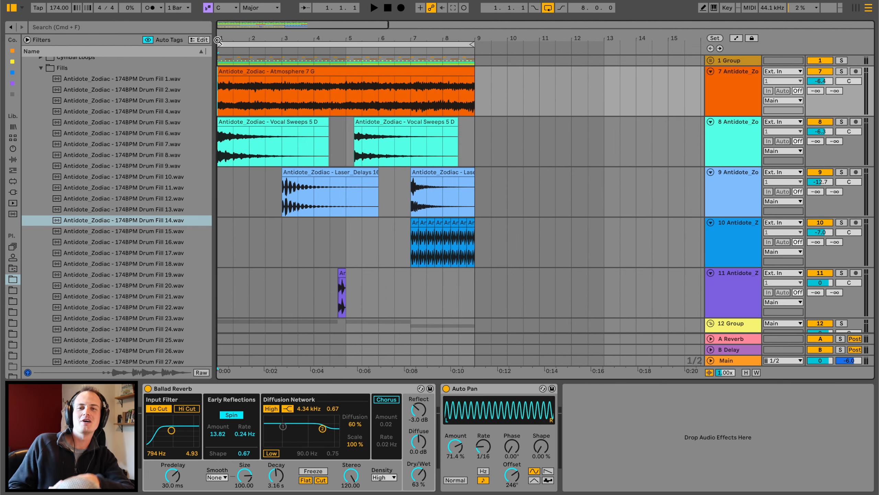